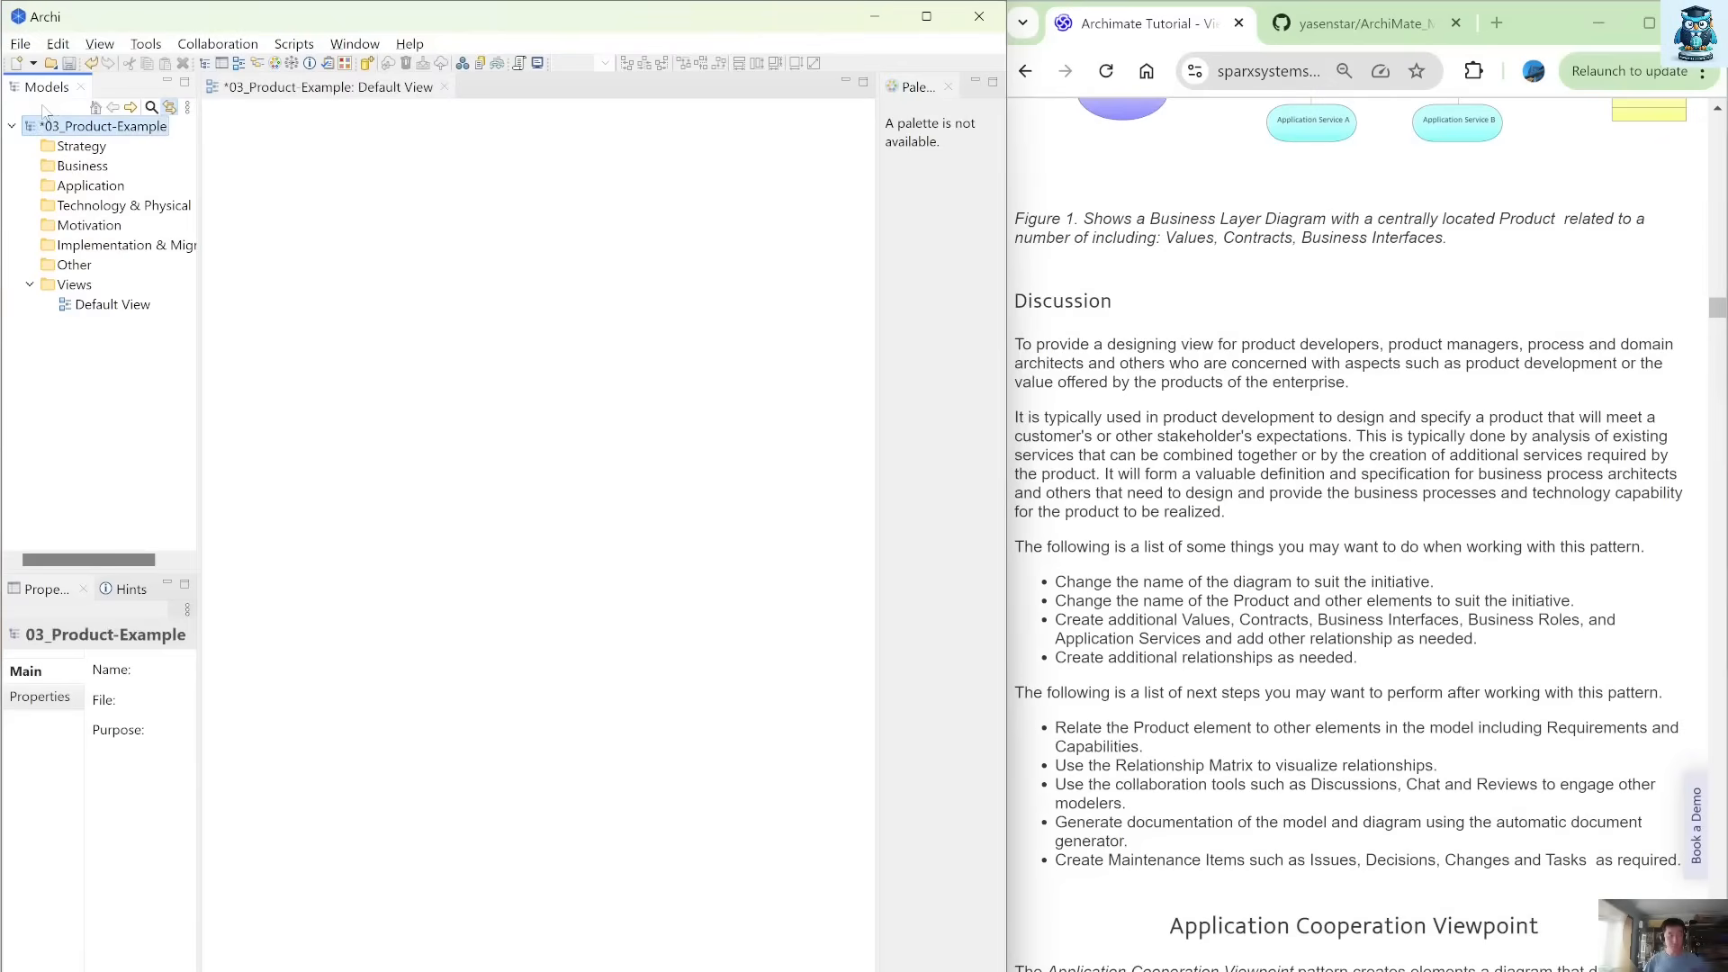
Rename the default view as 03_Product-Example by reusing the model's name.
key(F2)
key(ctrl+c)
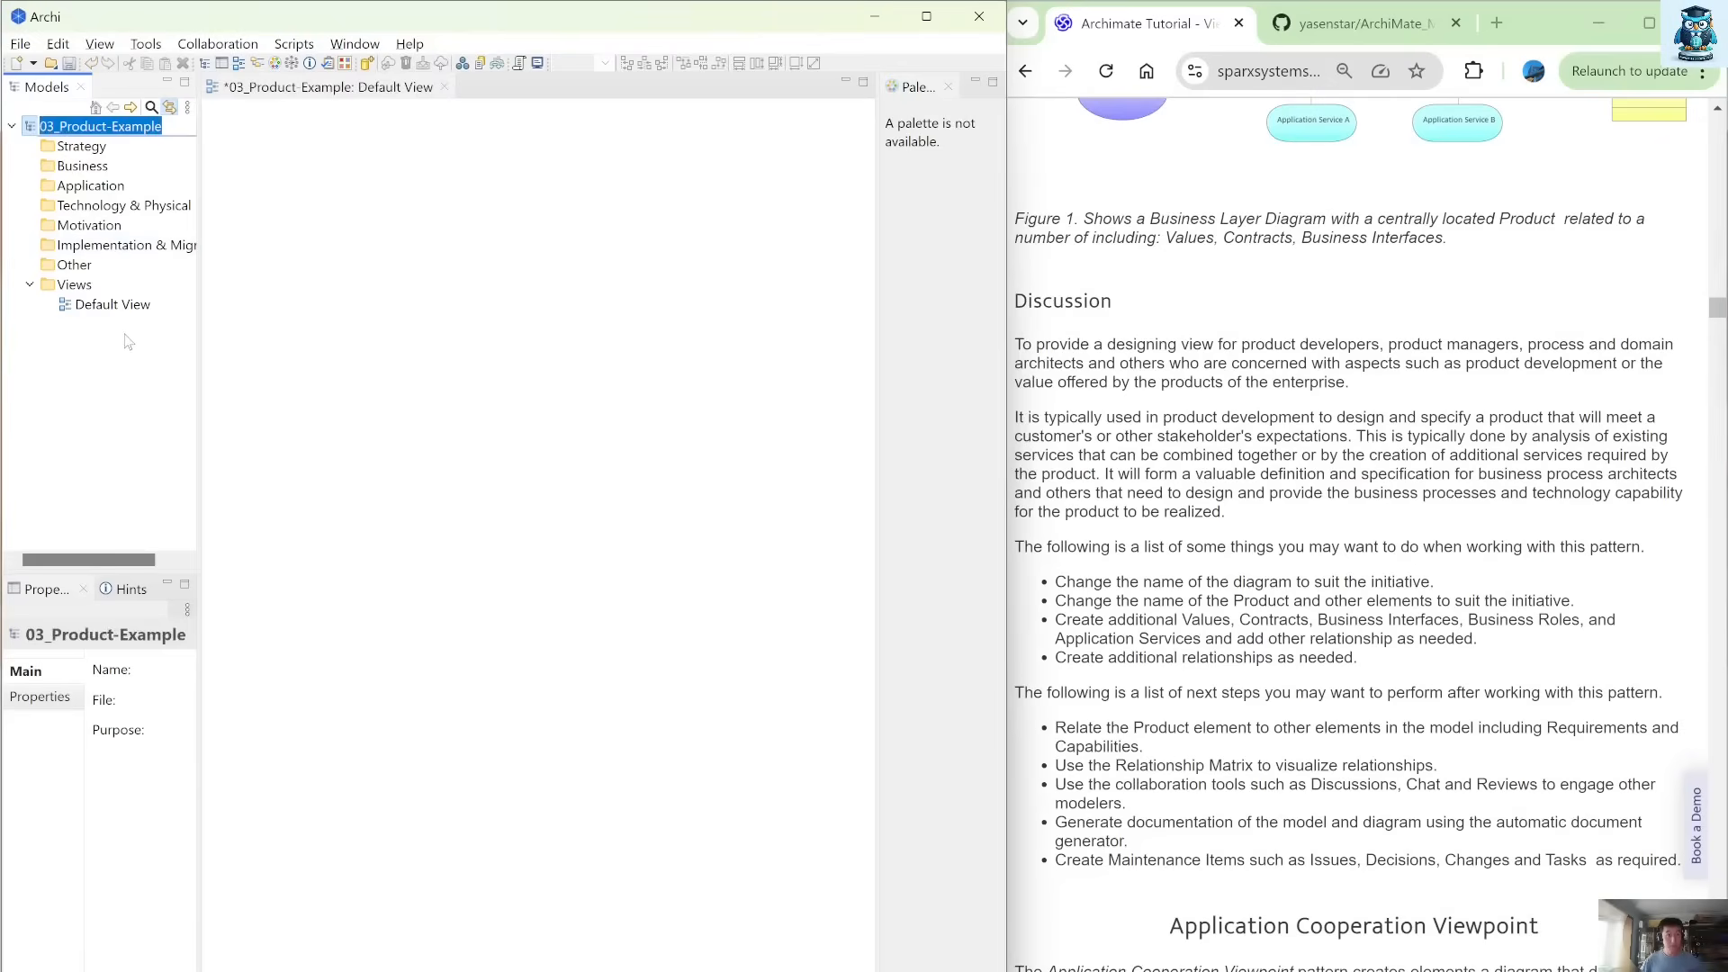
click(117, 305)
key(F2)
key(ctrl+v)
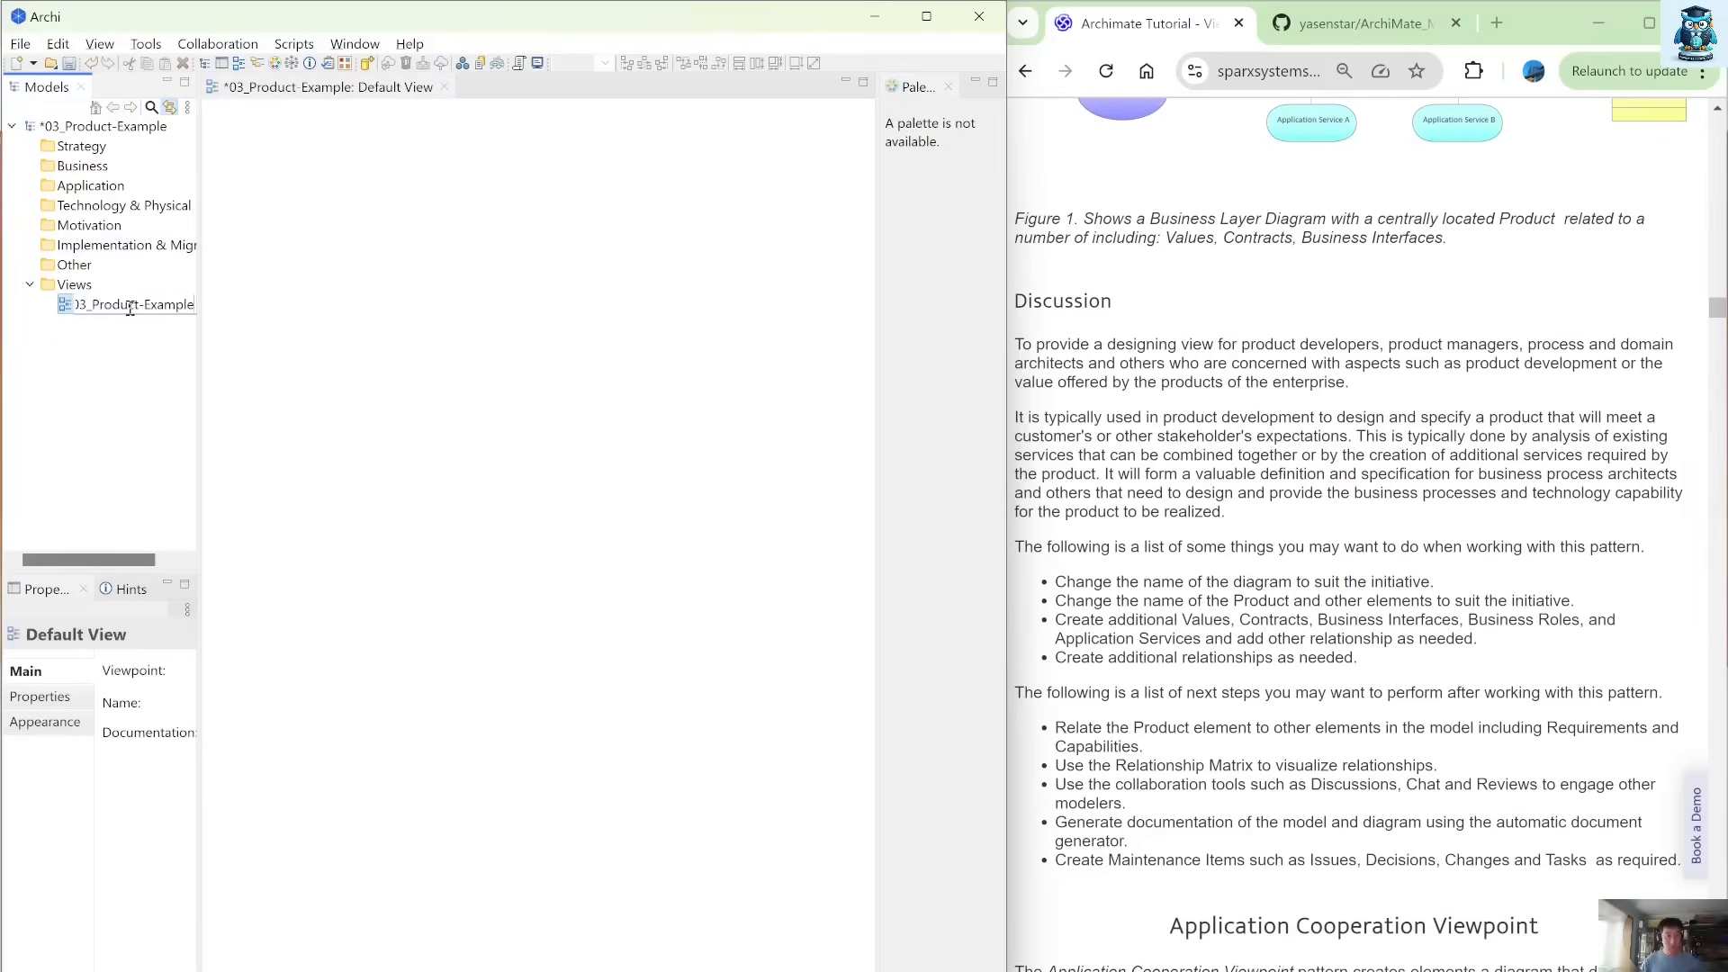
key(Return)
Save the model as 03_Product-Example.archimate in the 03 Product folder.
click(20, 43)
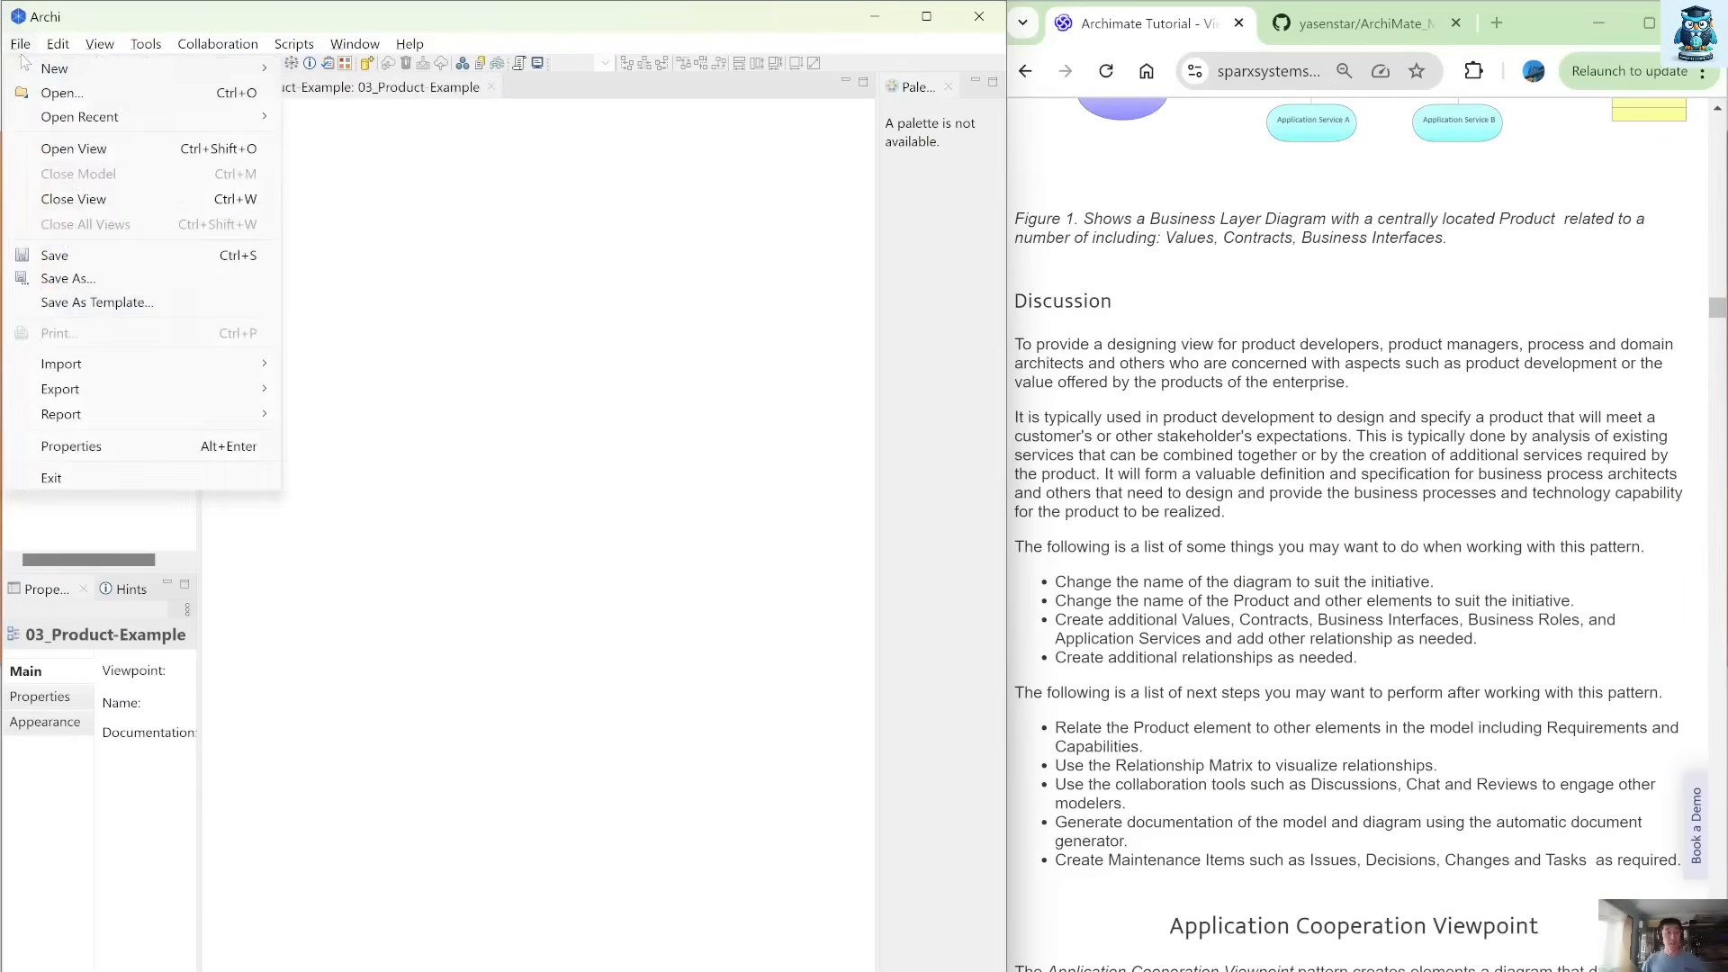
click(83, 272)
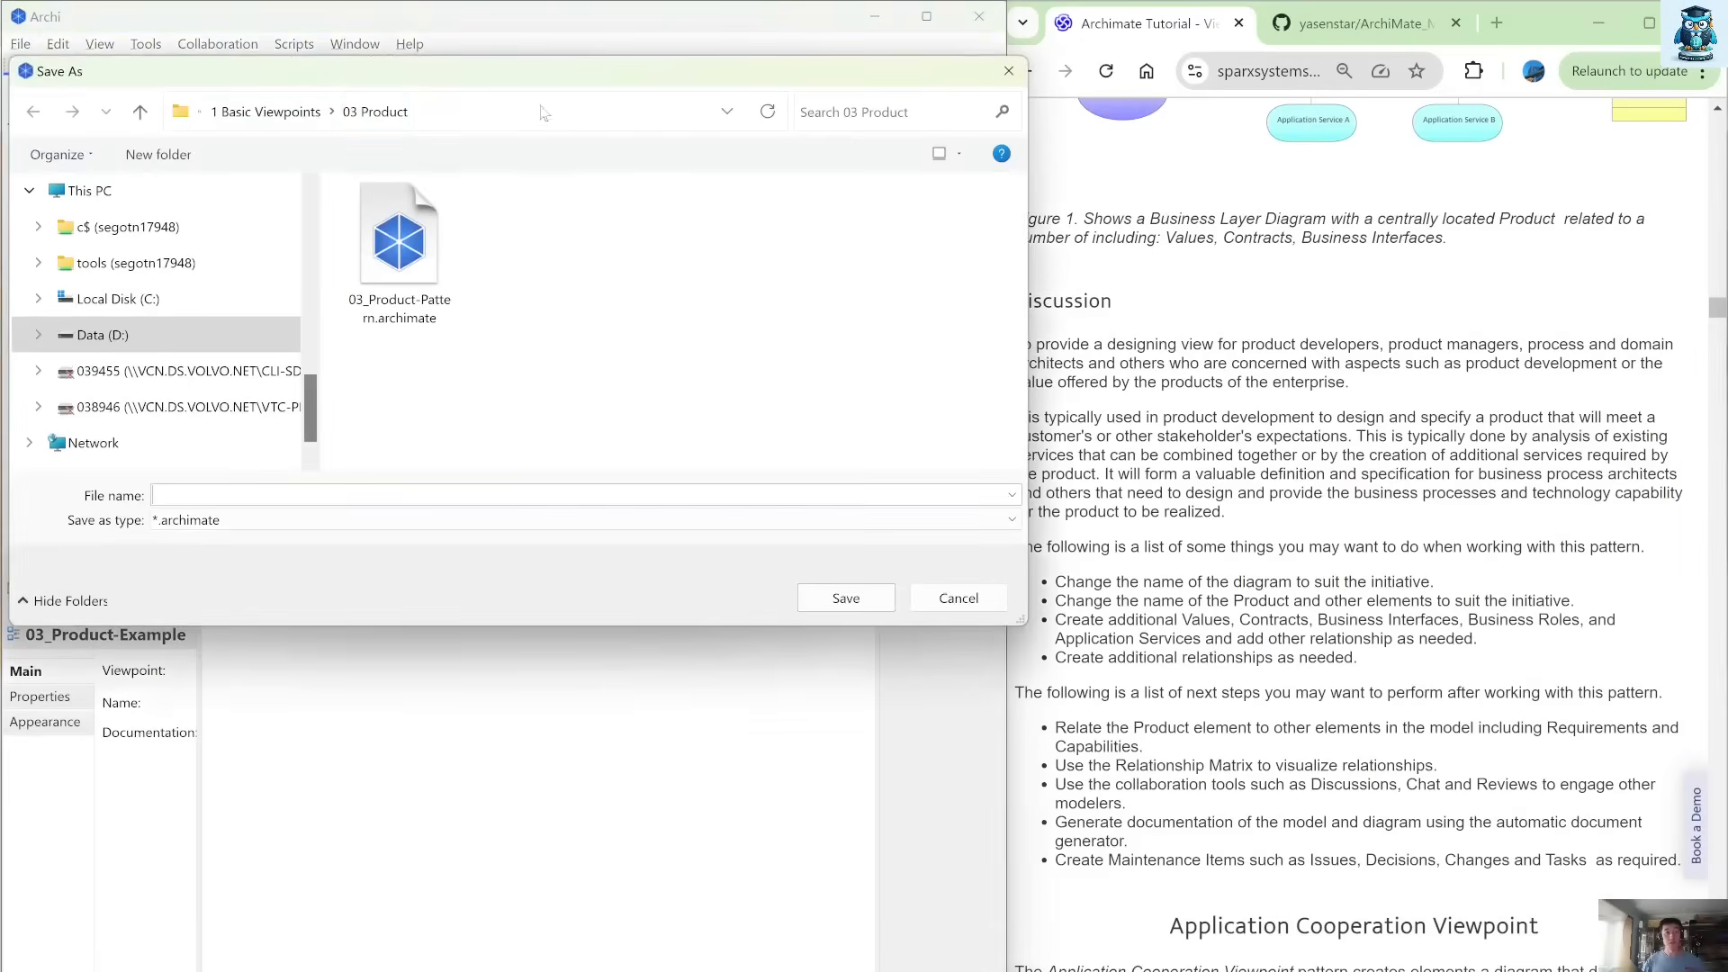
click(399, 247)
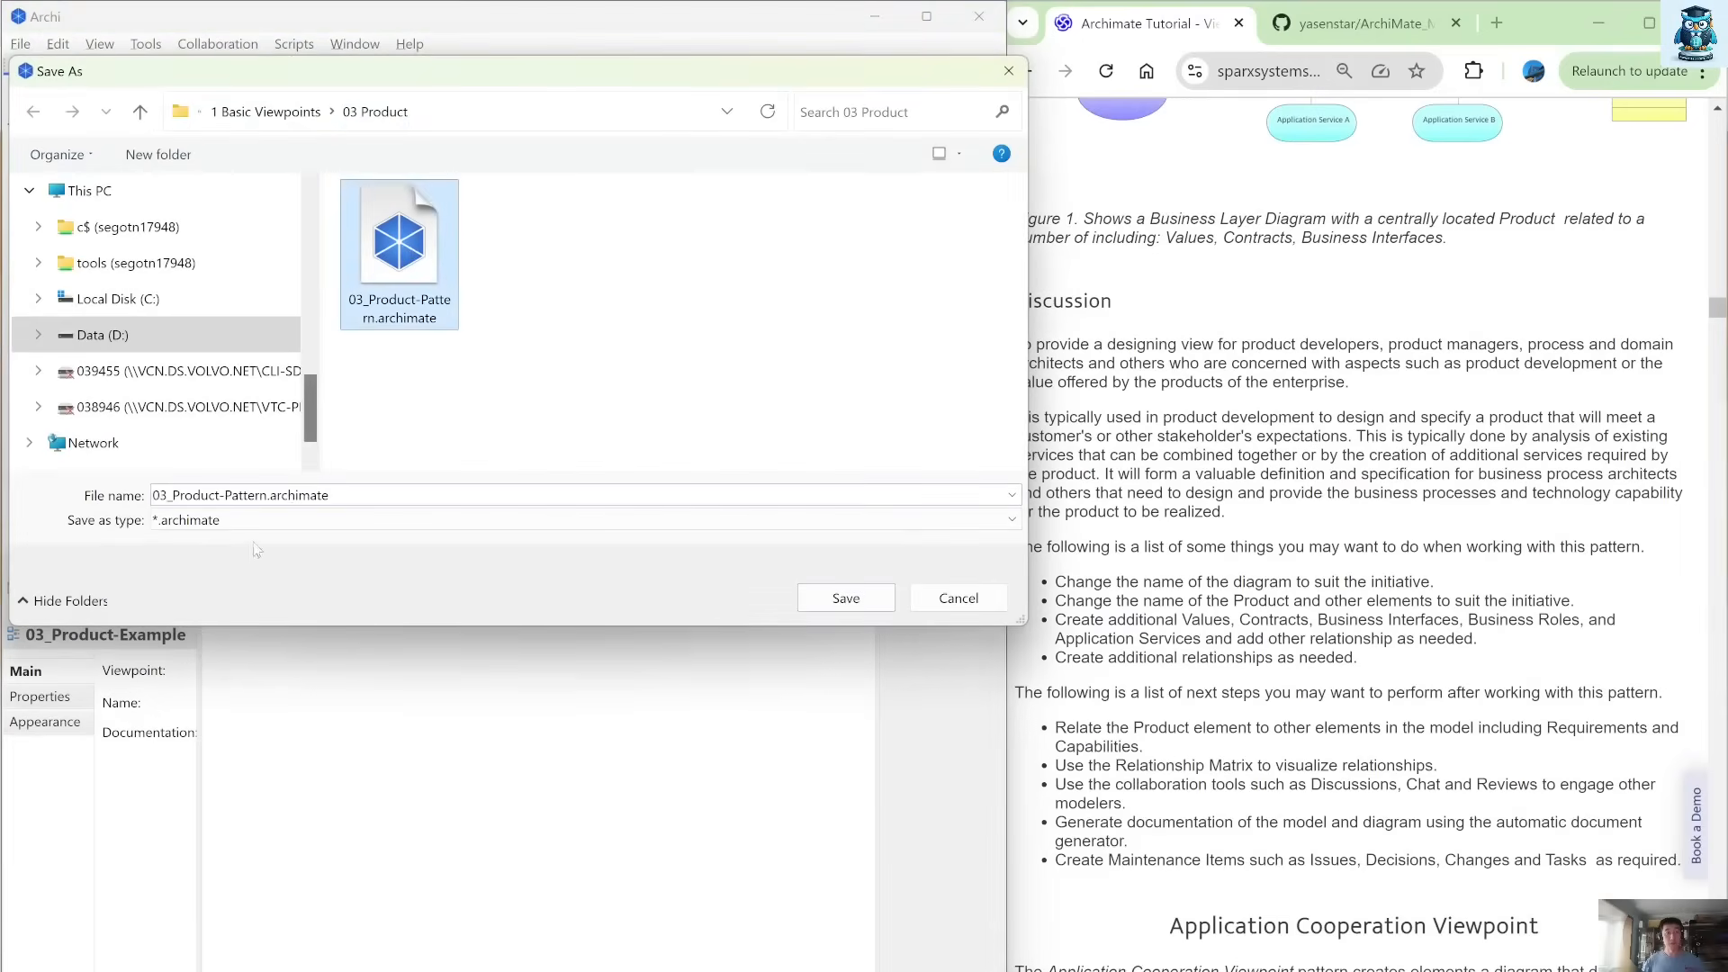
click(226, 492)
drag(224, 494, 266, 498)
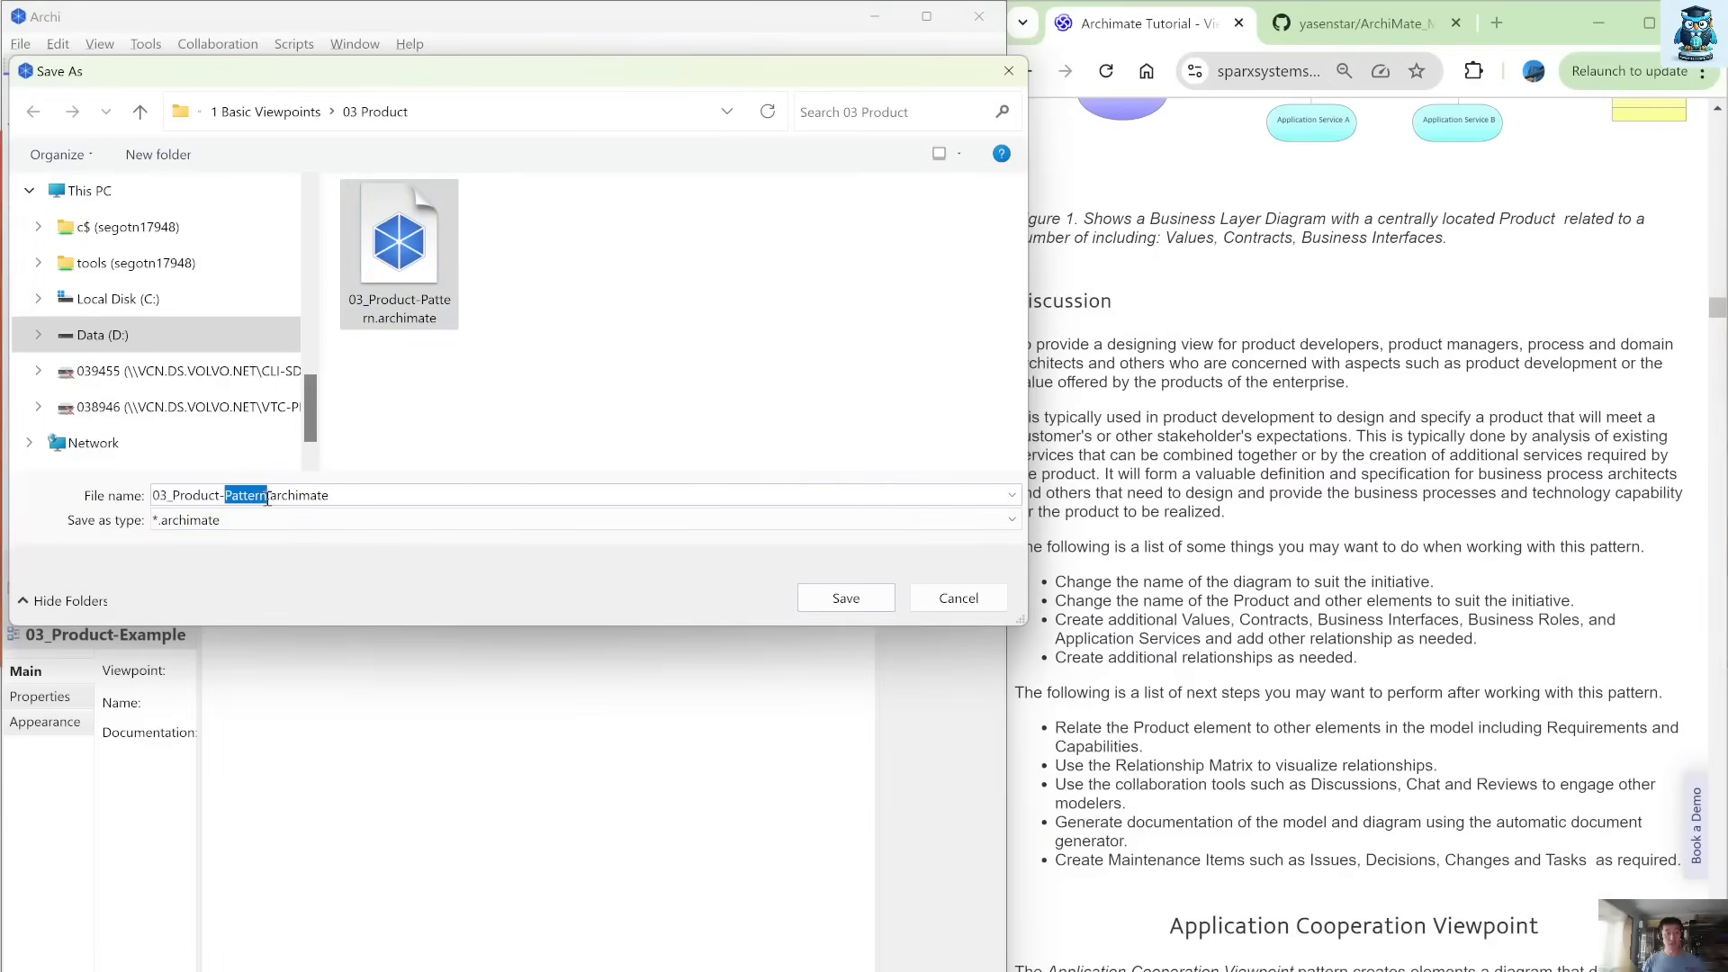
text(Example)
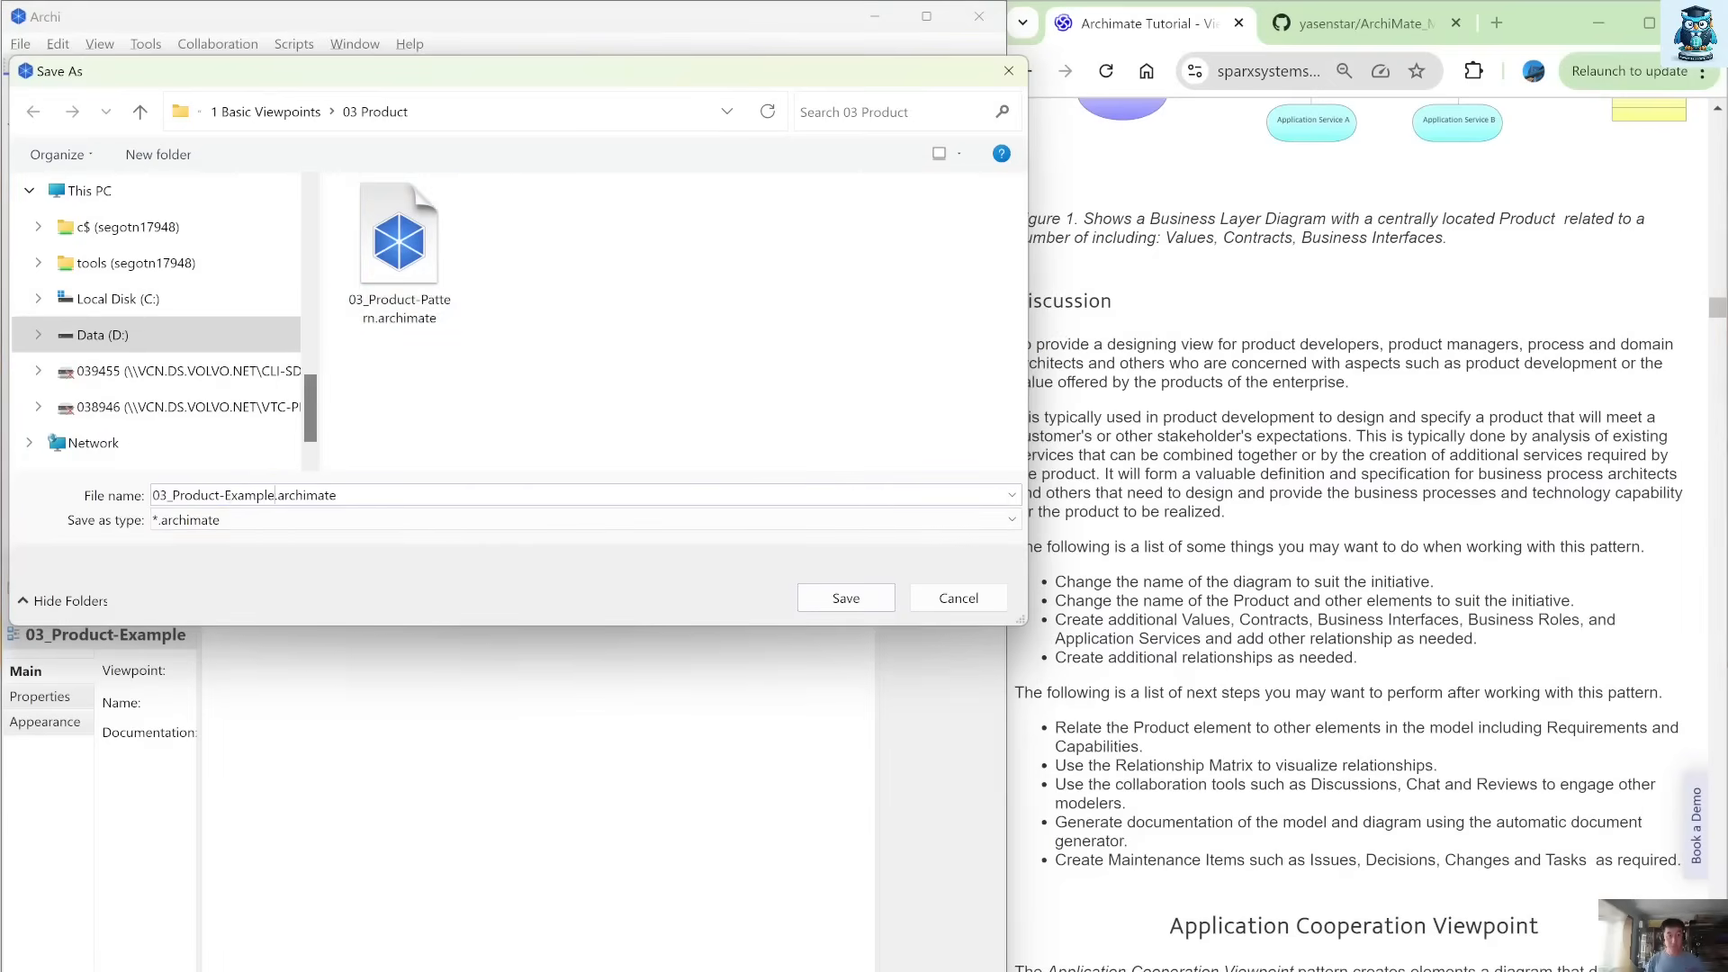
key(Return)
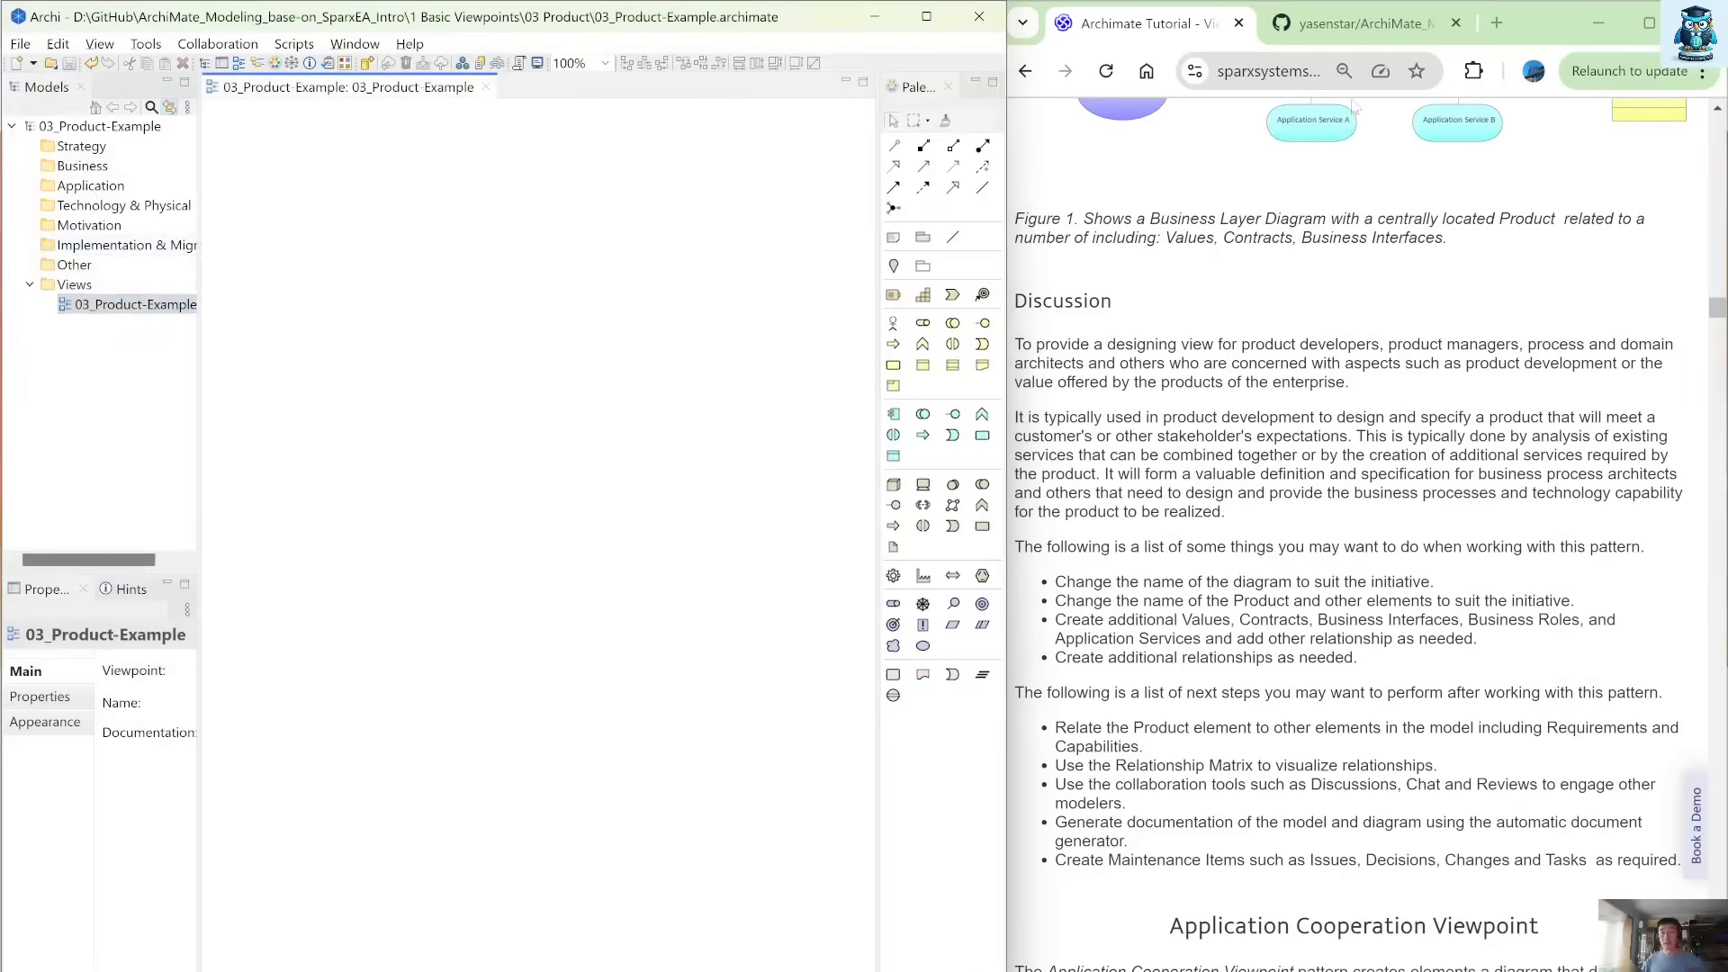
Switch to the GitHub repository in the browser and open Sample_Insurance-Product.png from 1 Basic Viewpoints / 03 Product to view the sample diagram.
click(1379, 25)
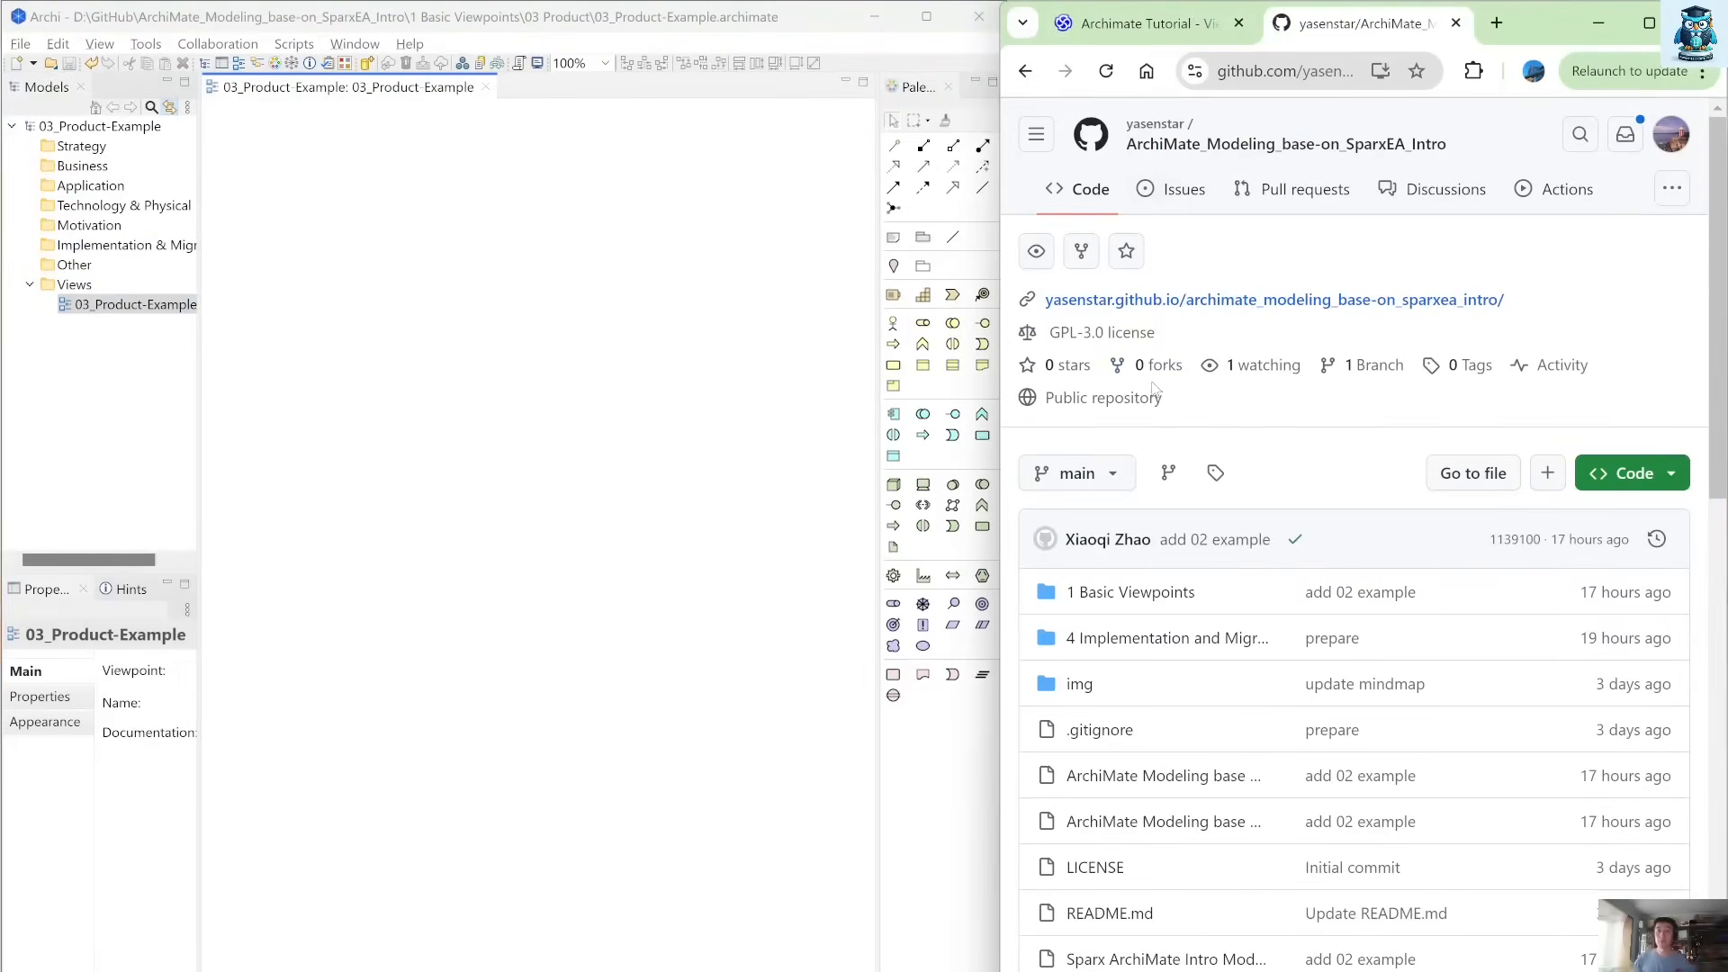
click(1123, 585)
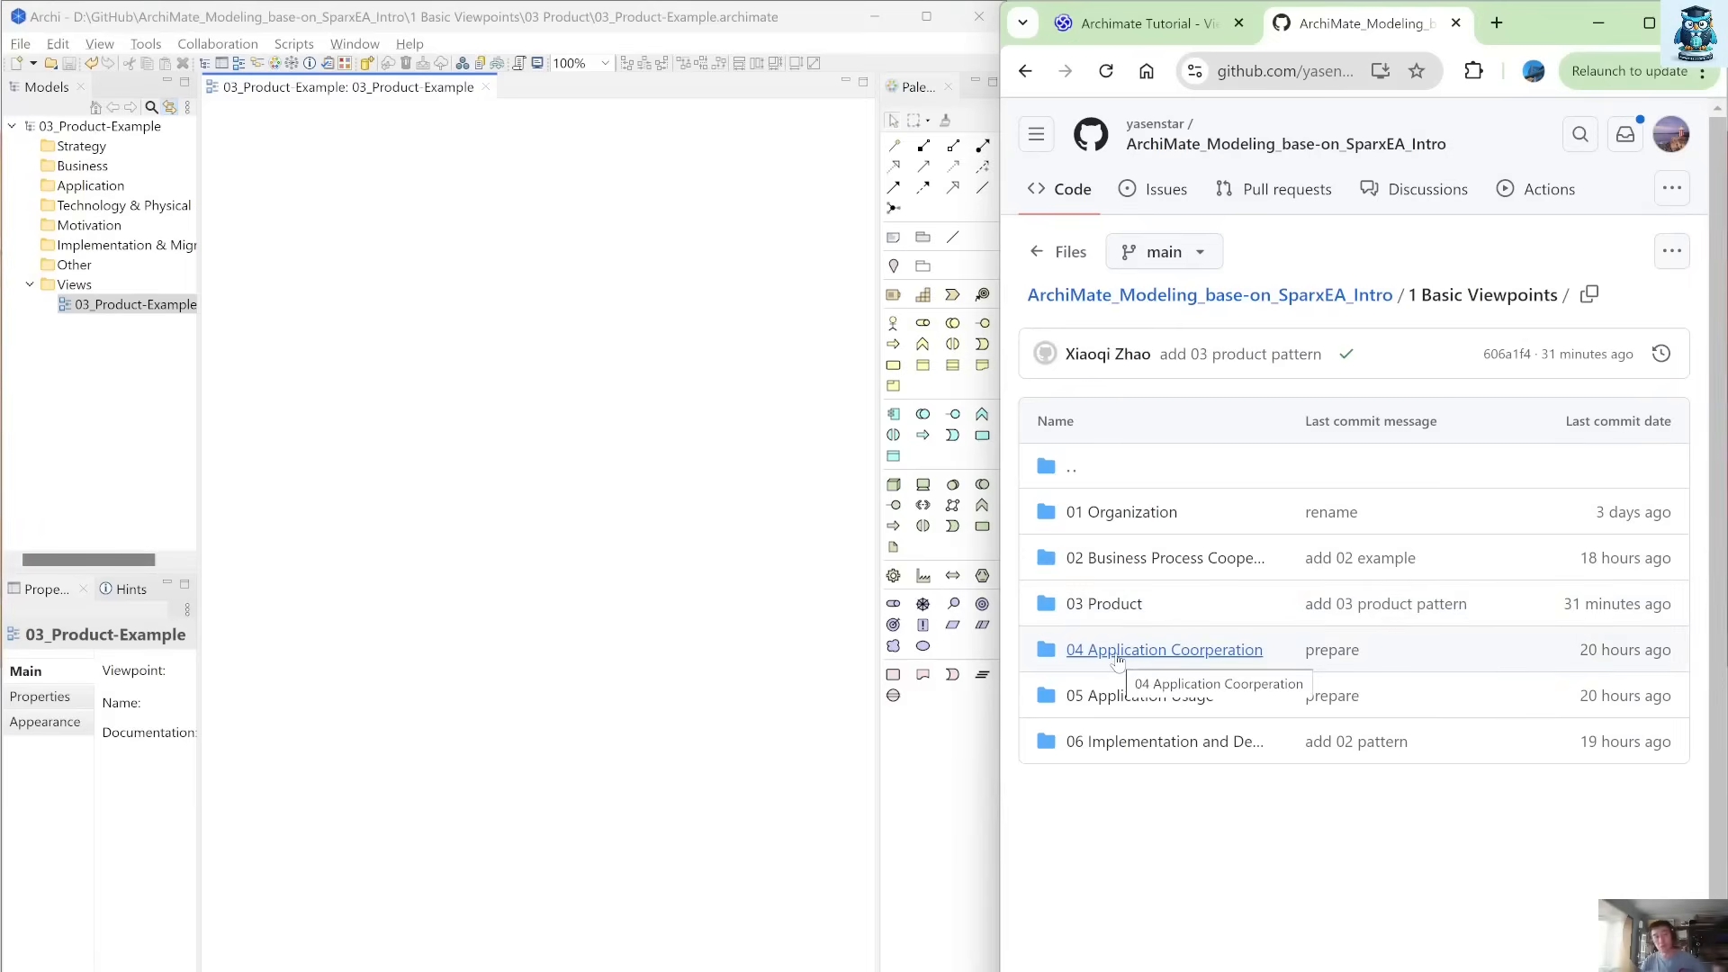
click(1109, 606)
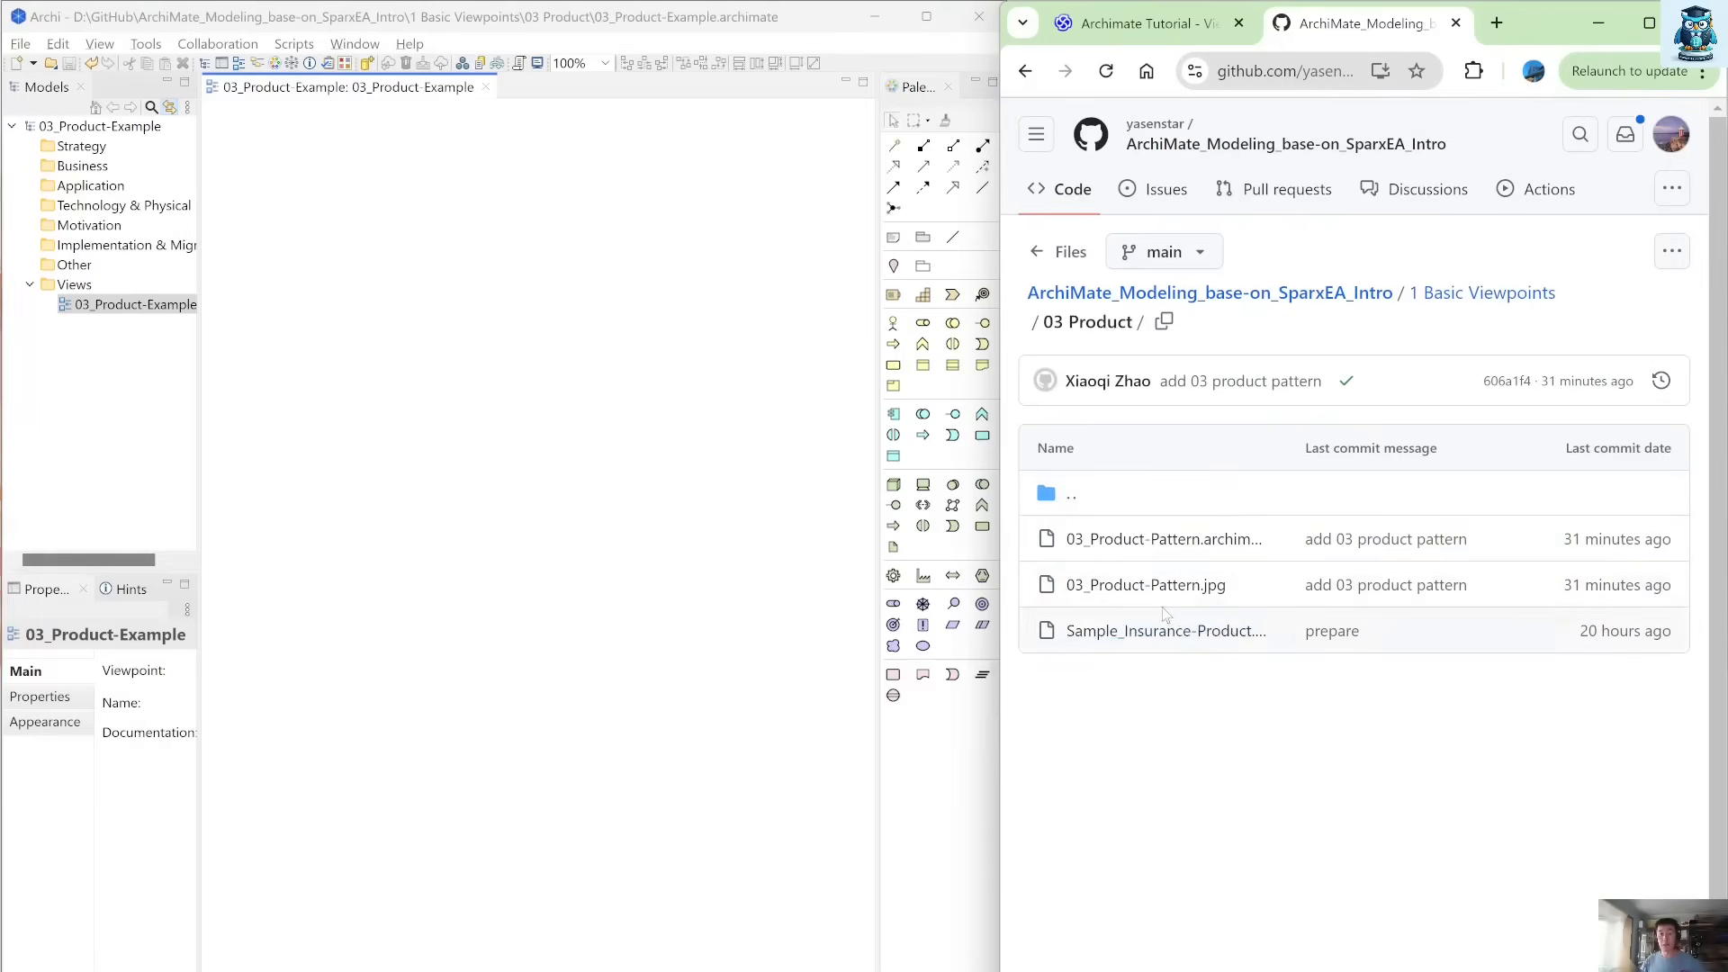
click(1080, 633)
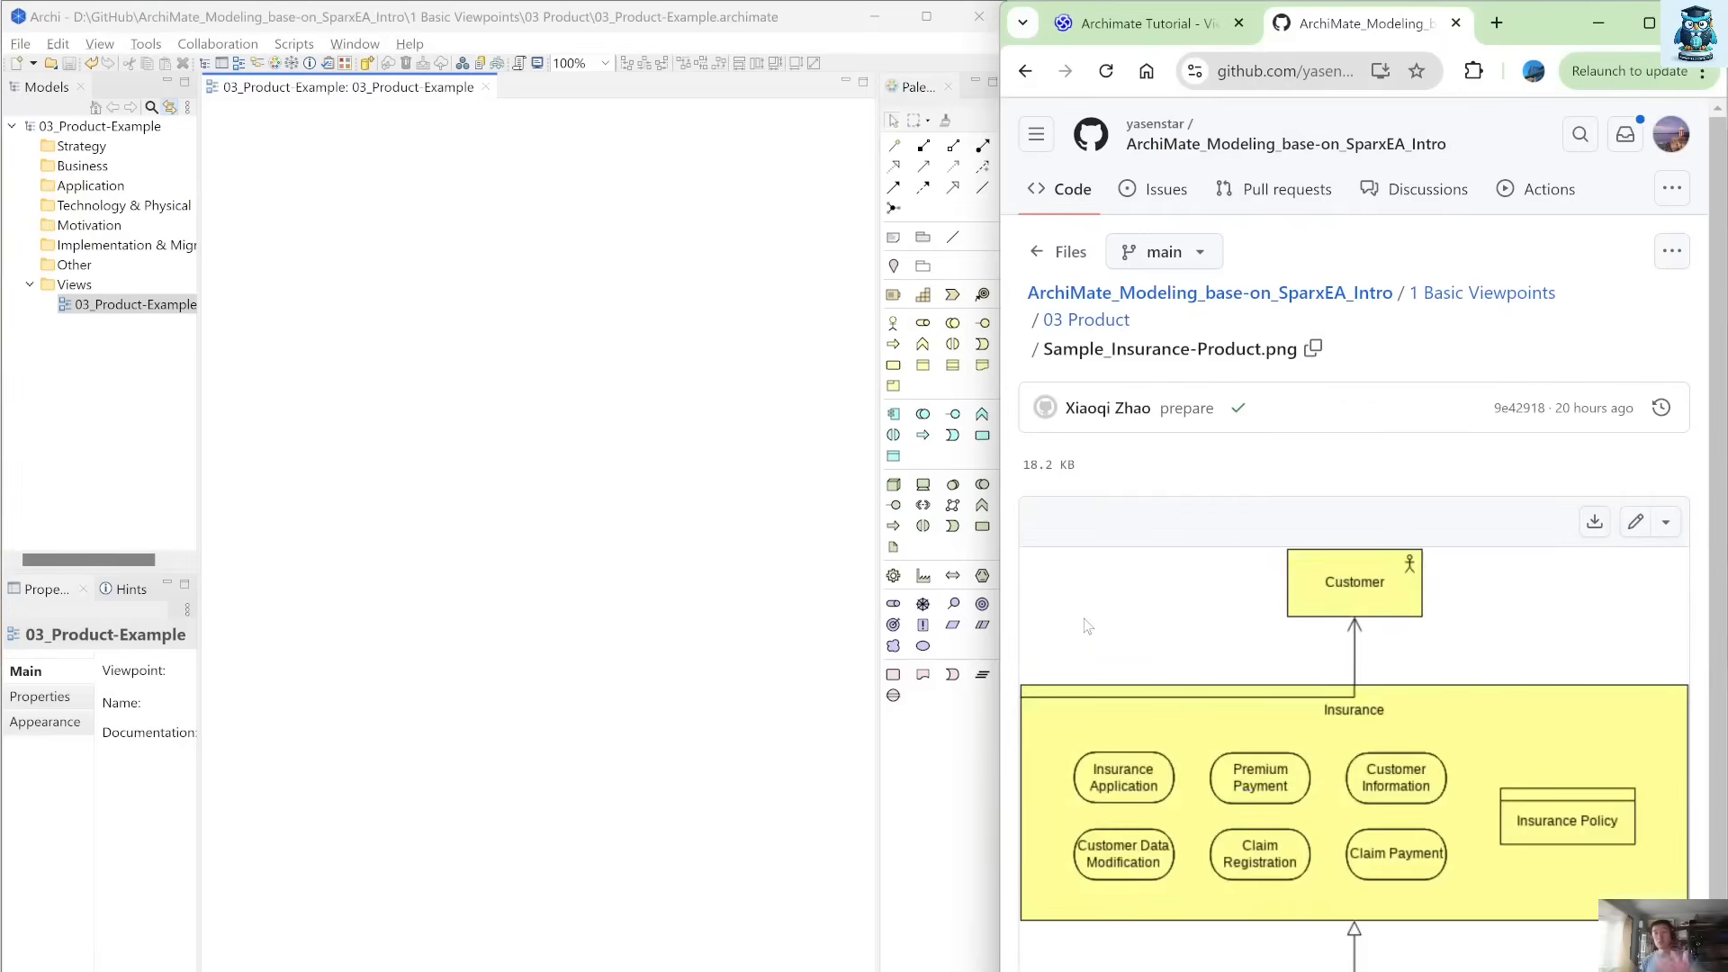
scroll(1147, 609, down, 1)
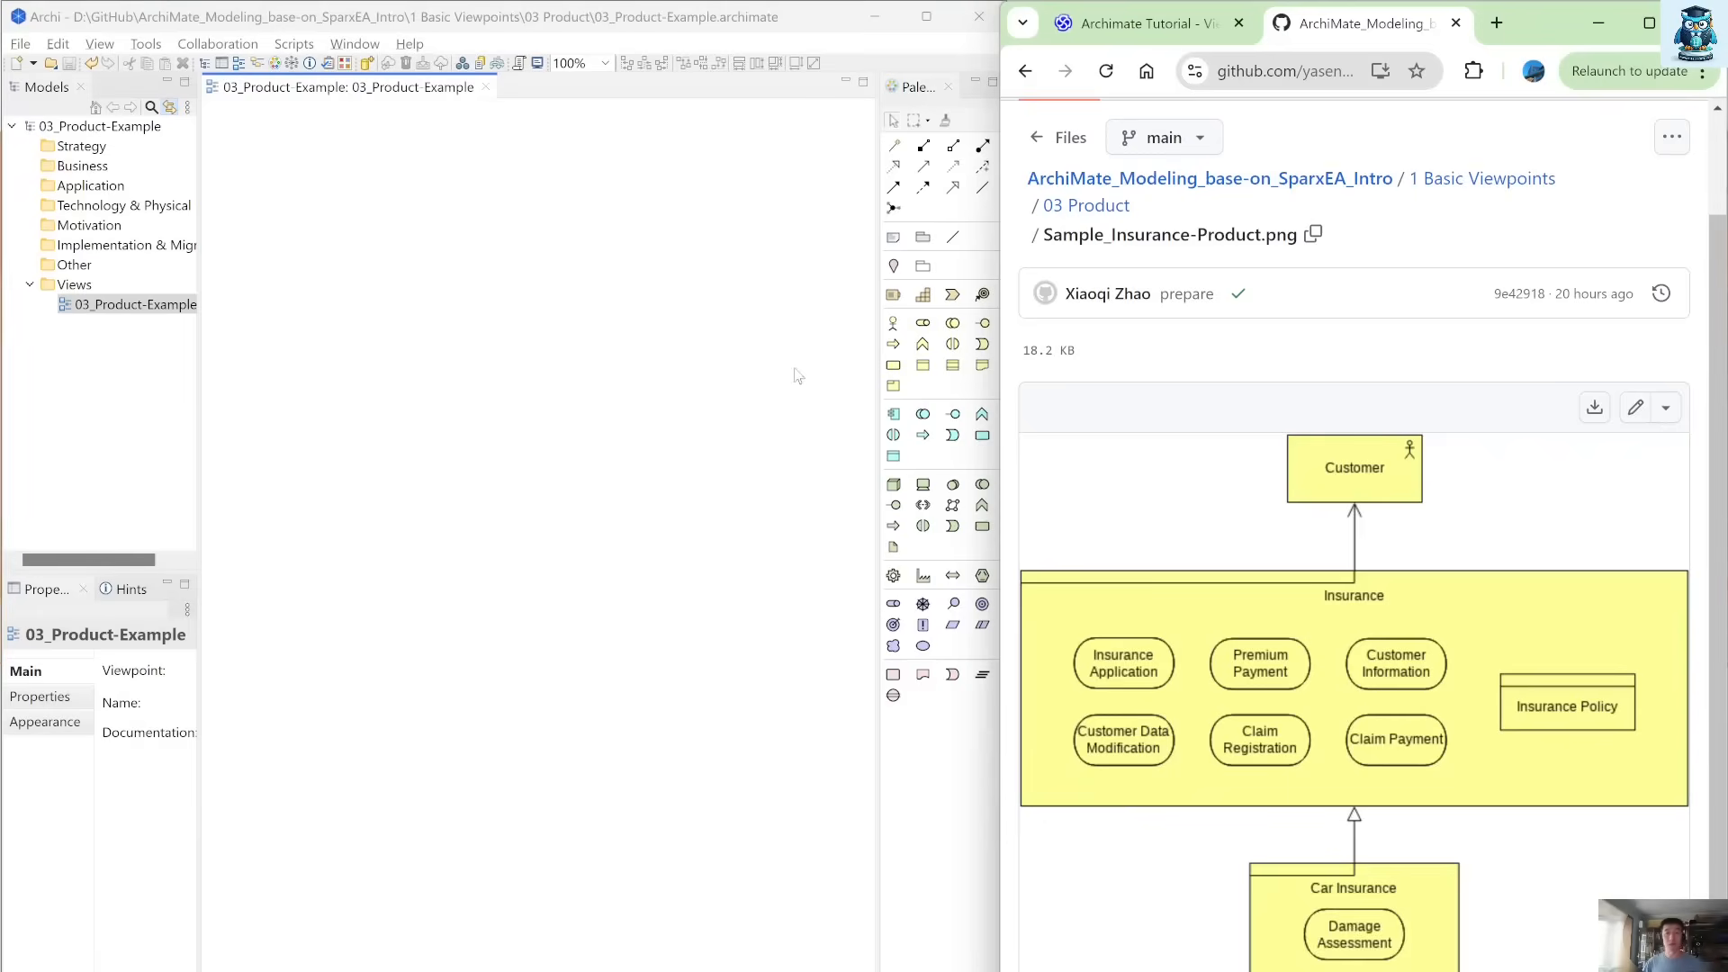
In Archi, add a Product element to the view, enlarge it into a wide container and name it Insurance Product.
click(894, 387)
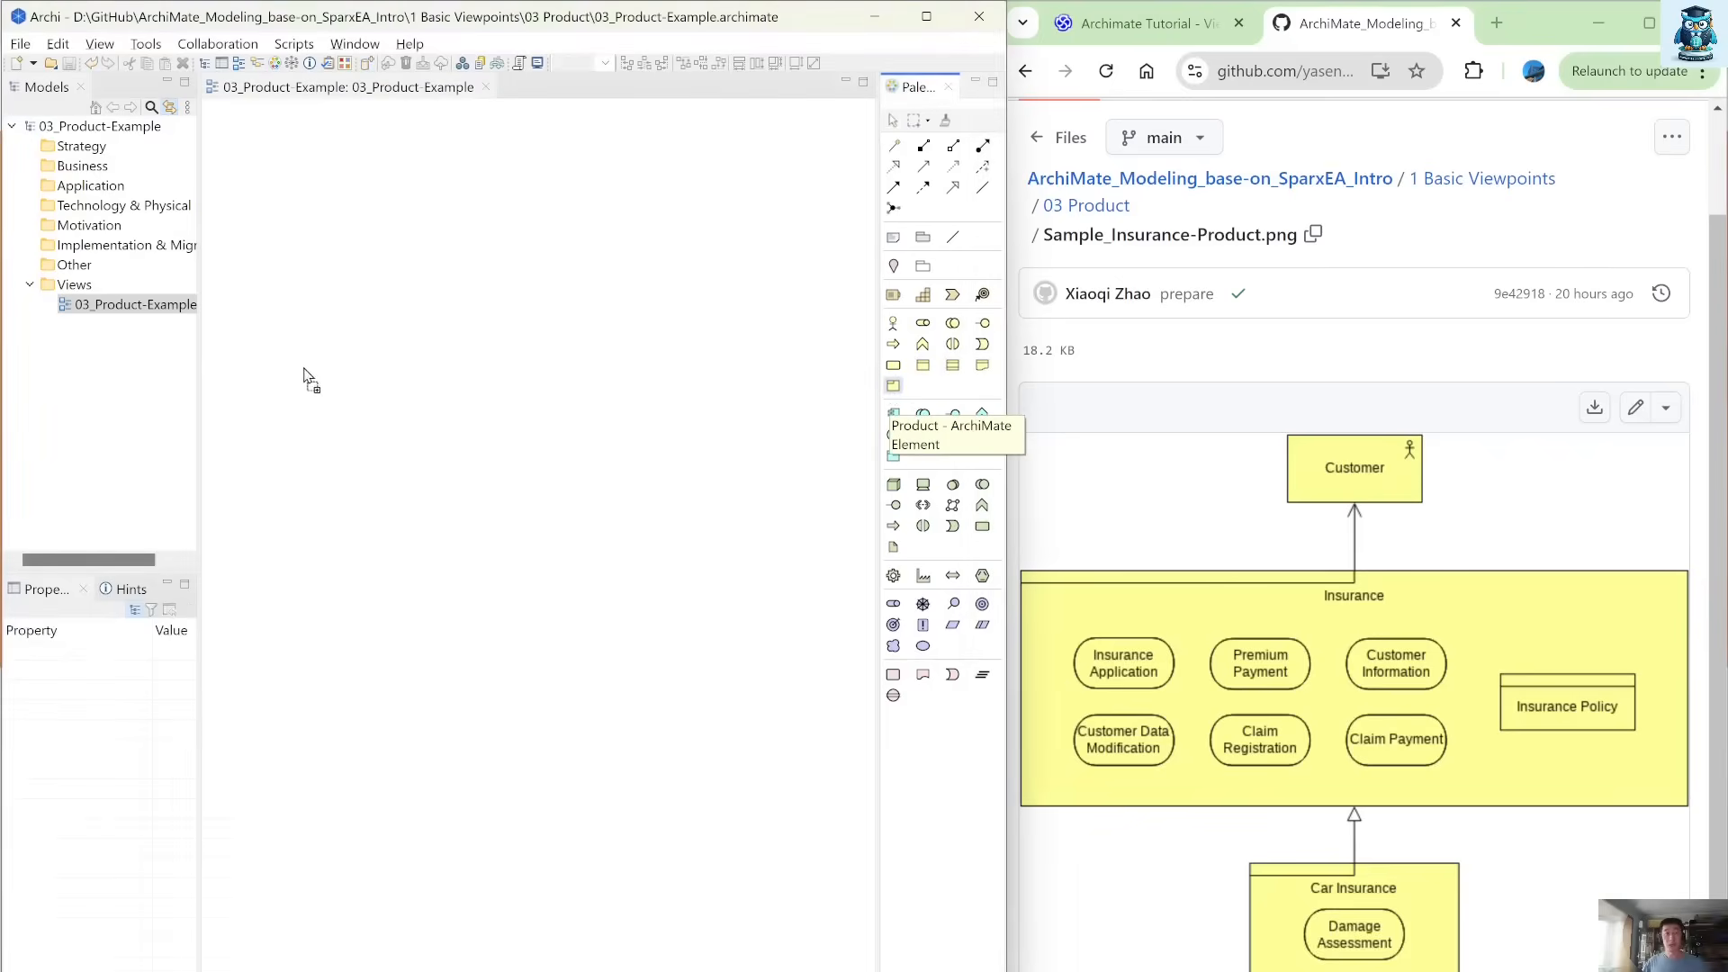
click(248, 292)
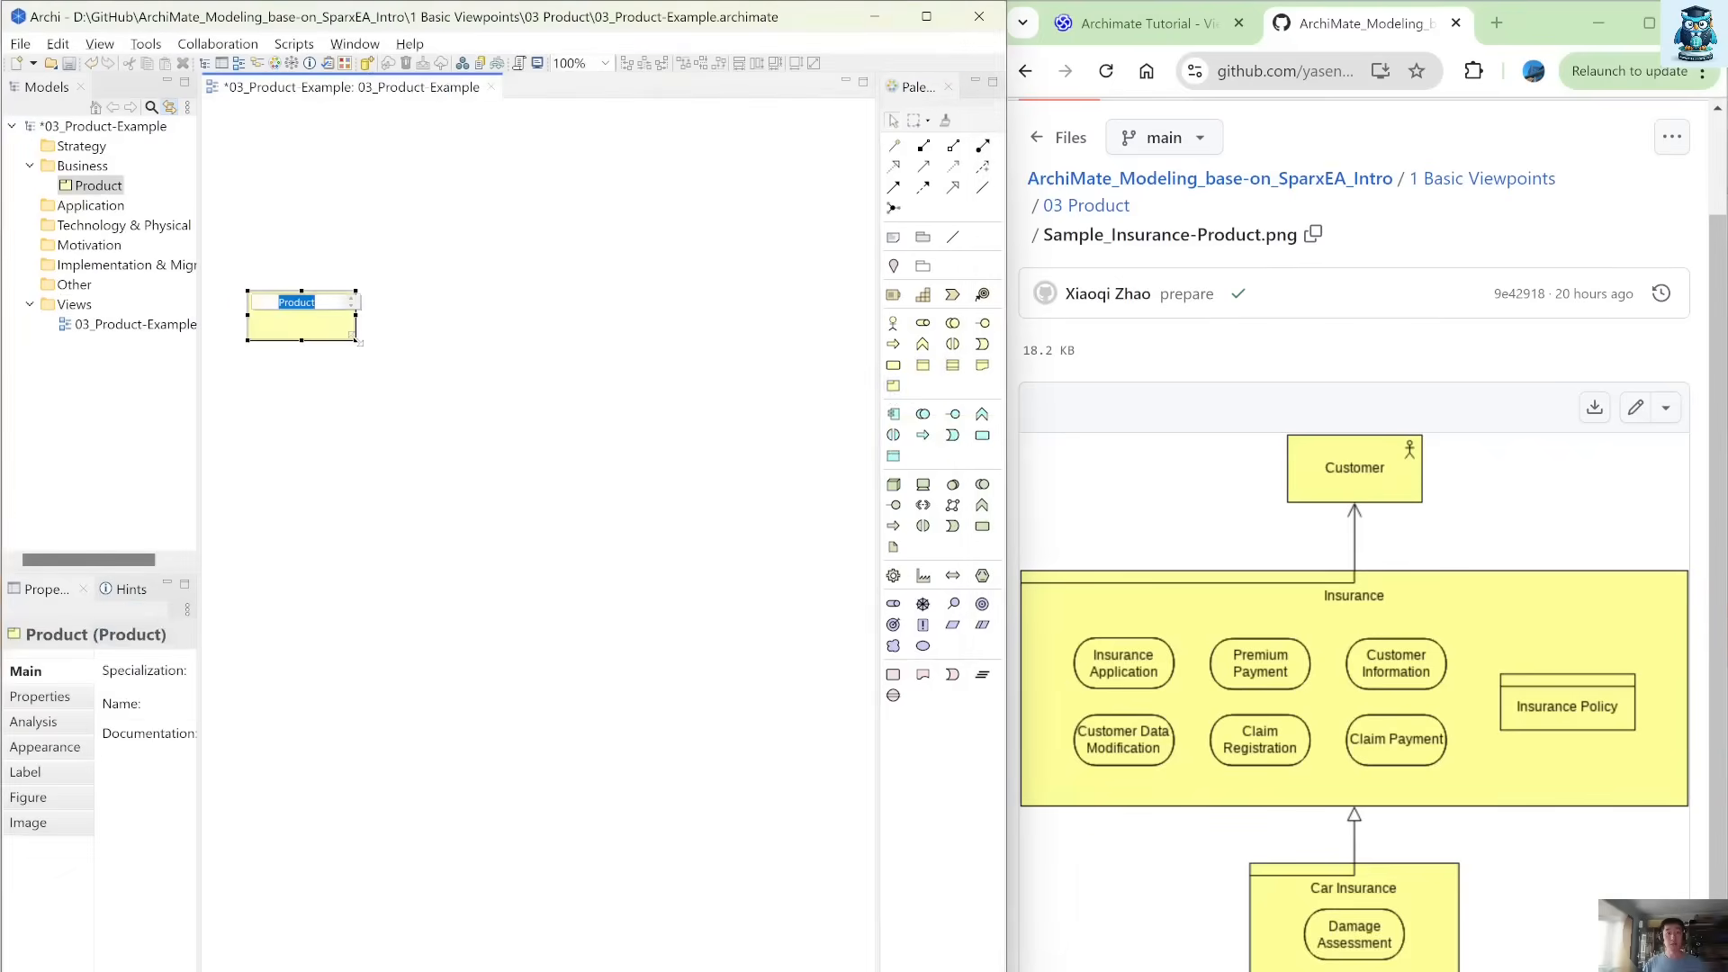
drag(355, 341, 837, 507)
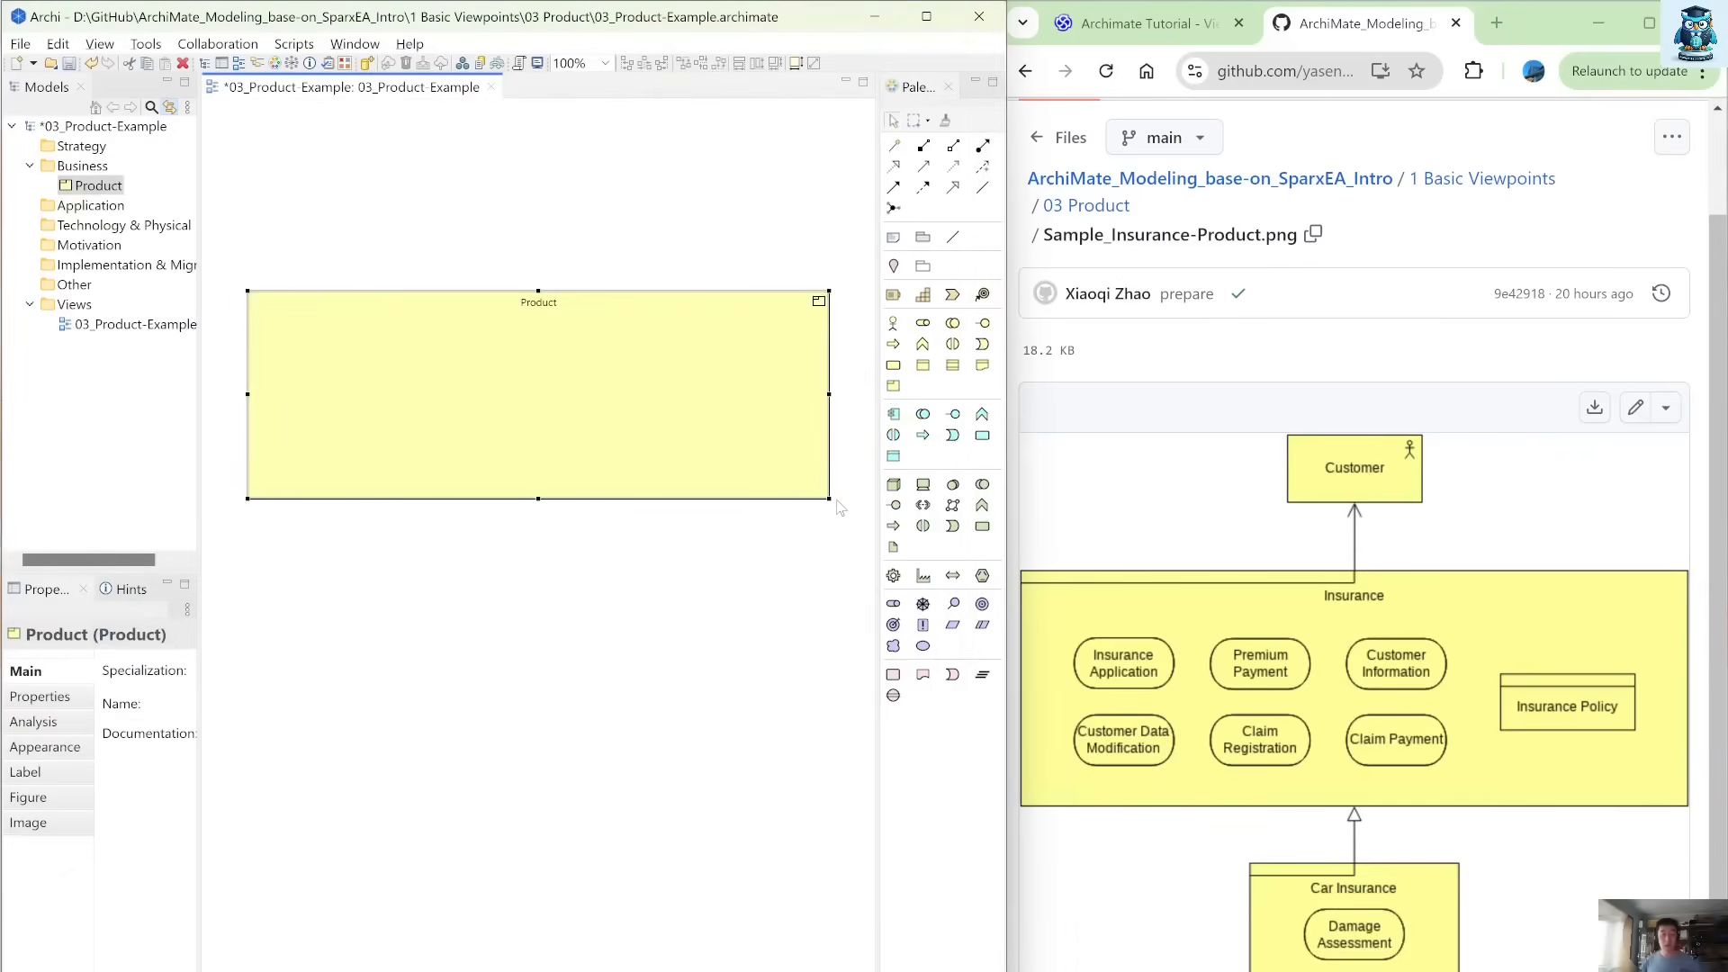
key(F2)
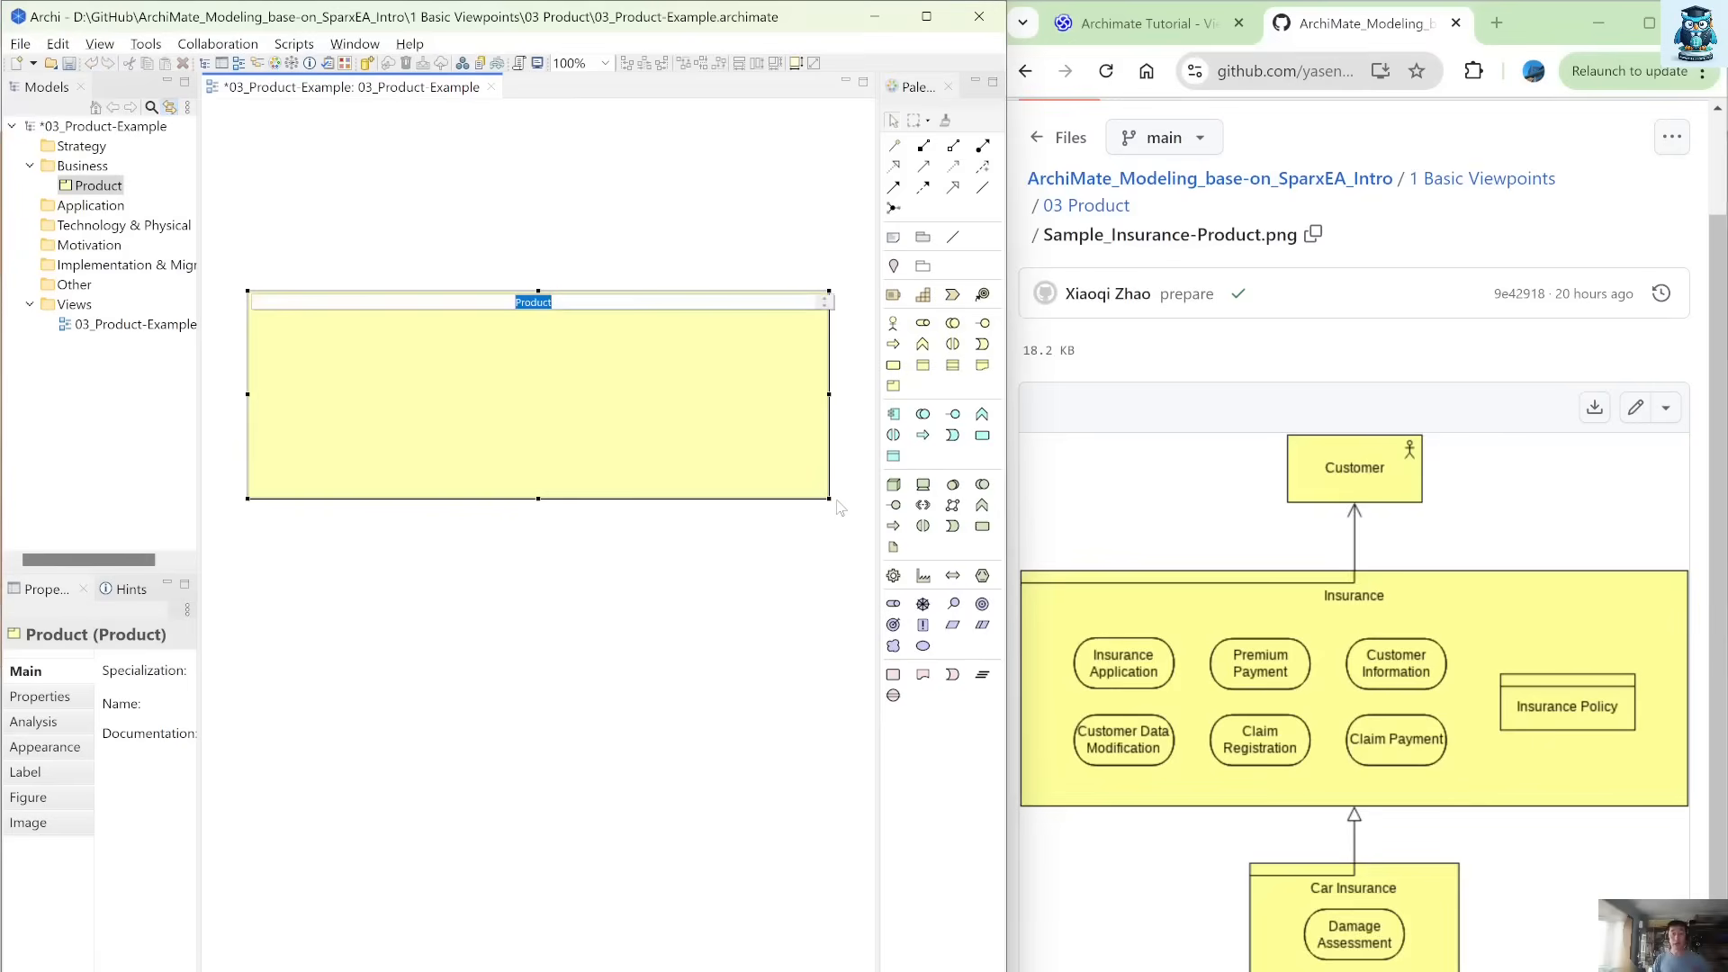
text(Insurance Pro)
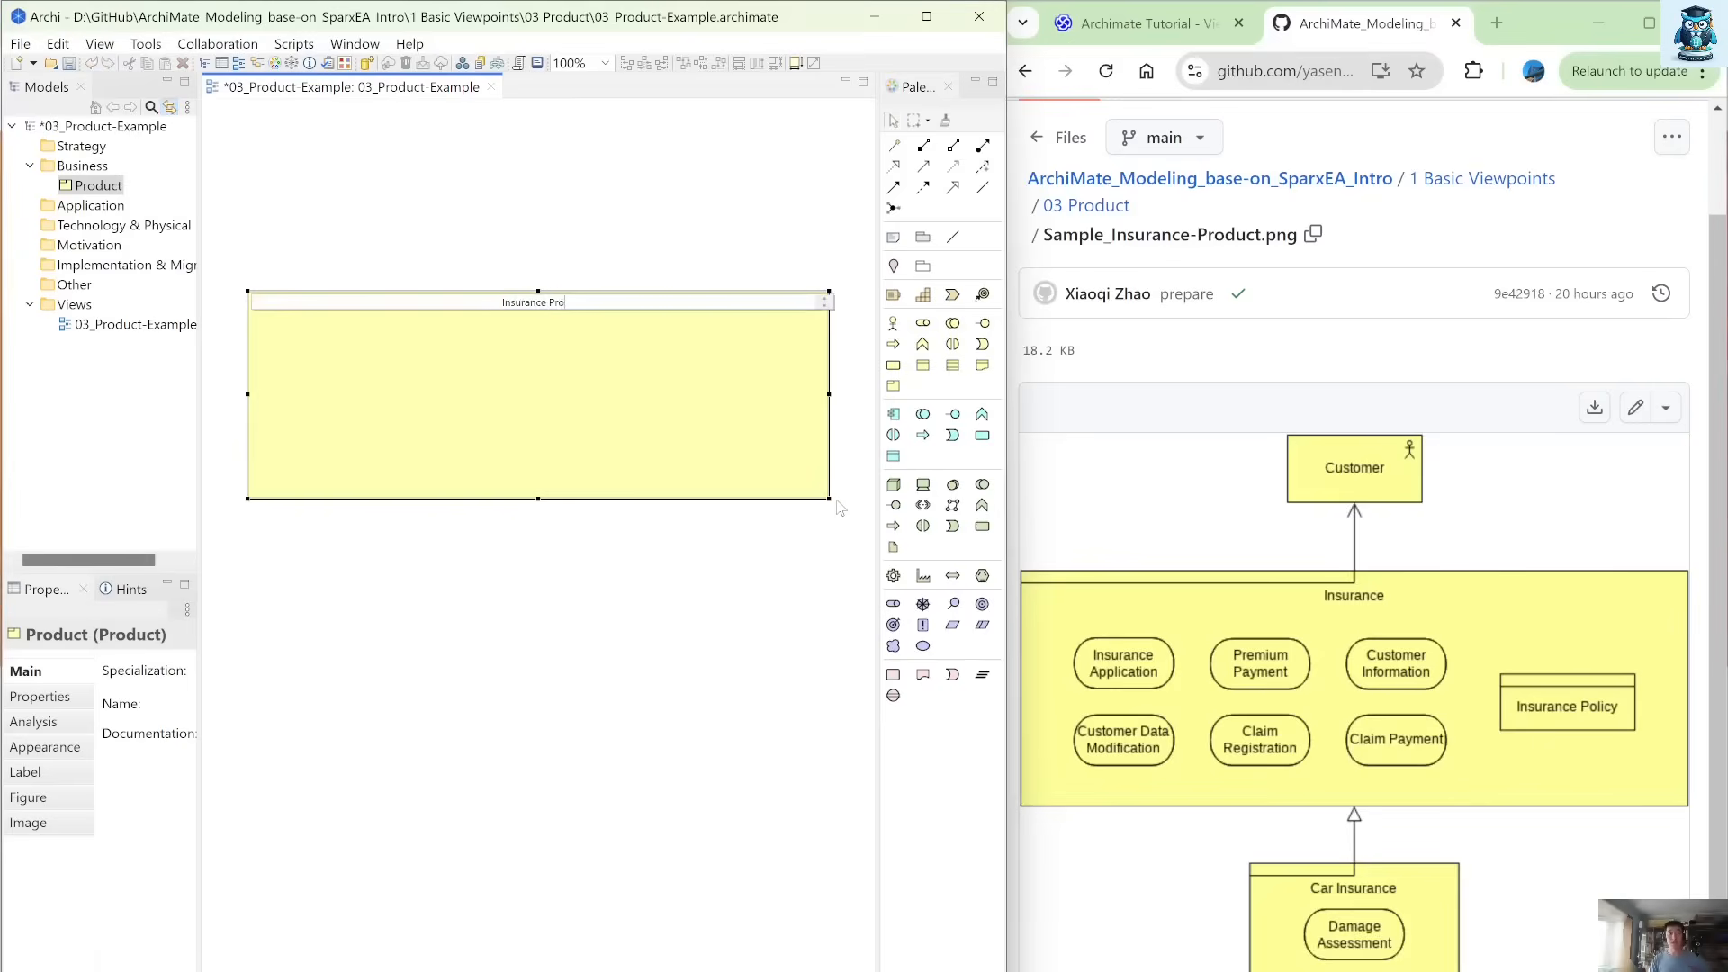
text(duct)
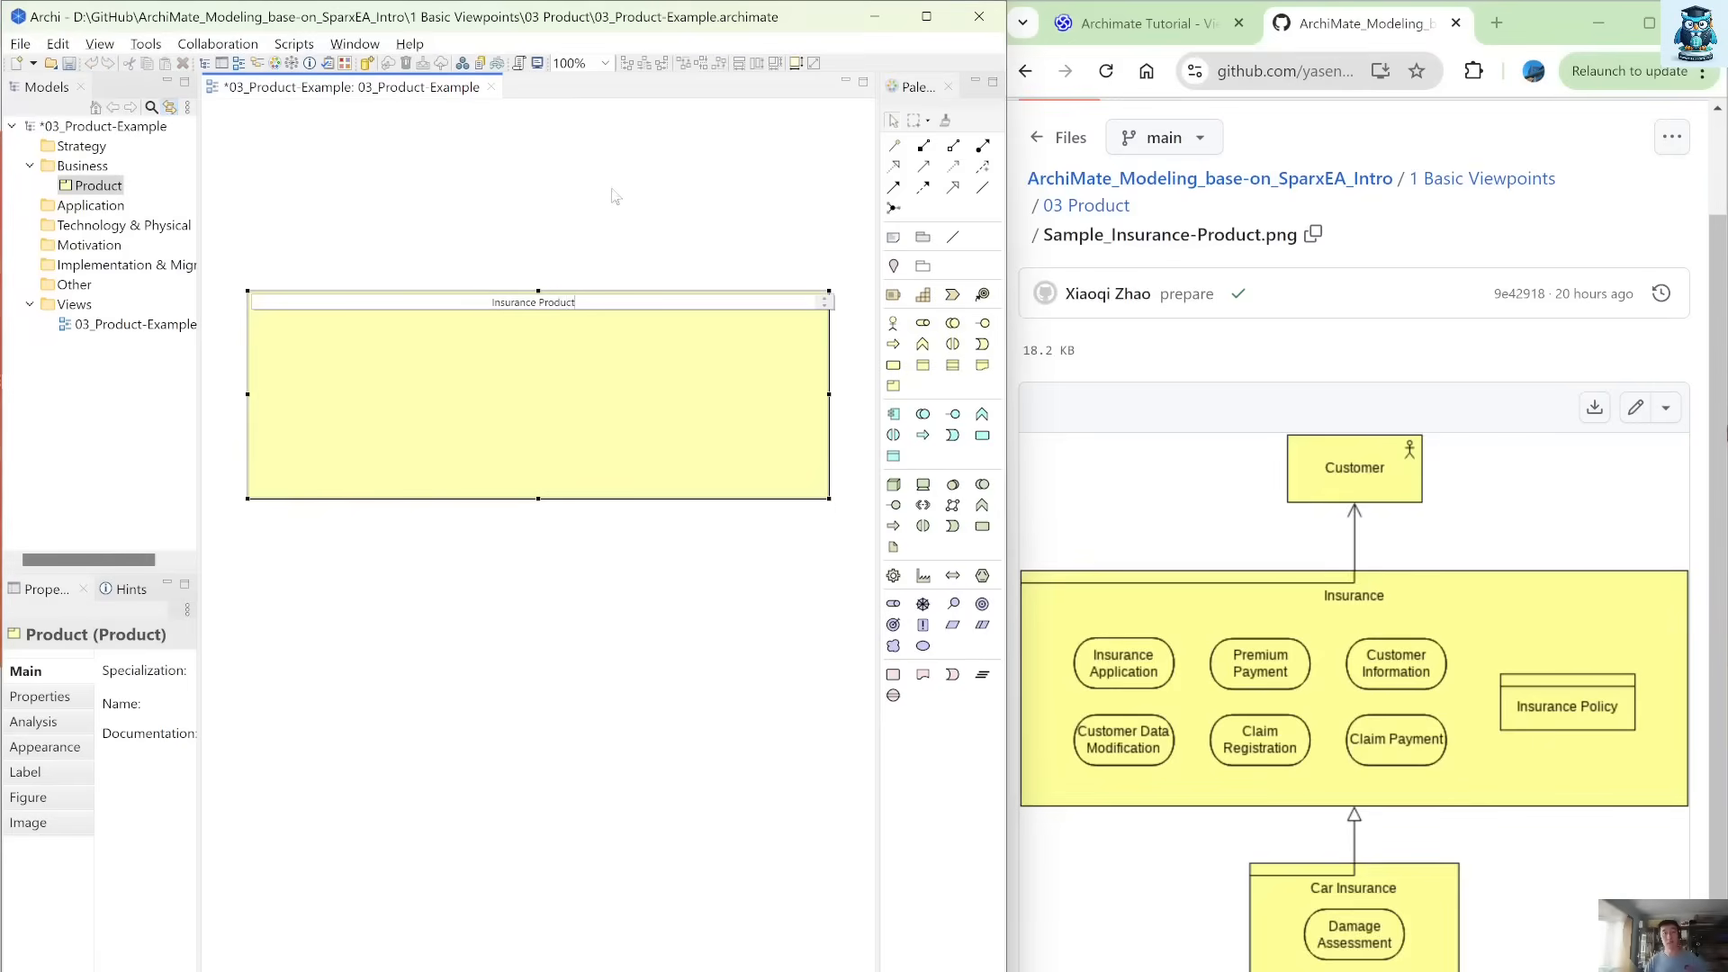
click(628, 238)
Change the Insurance Product element to the alternative figure with the tabbed header bar.
click(738, 346)
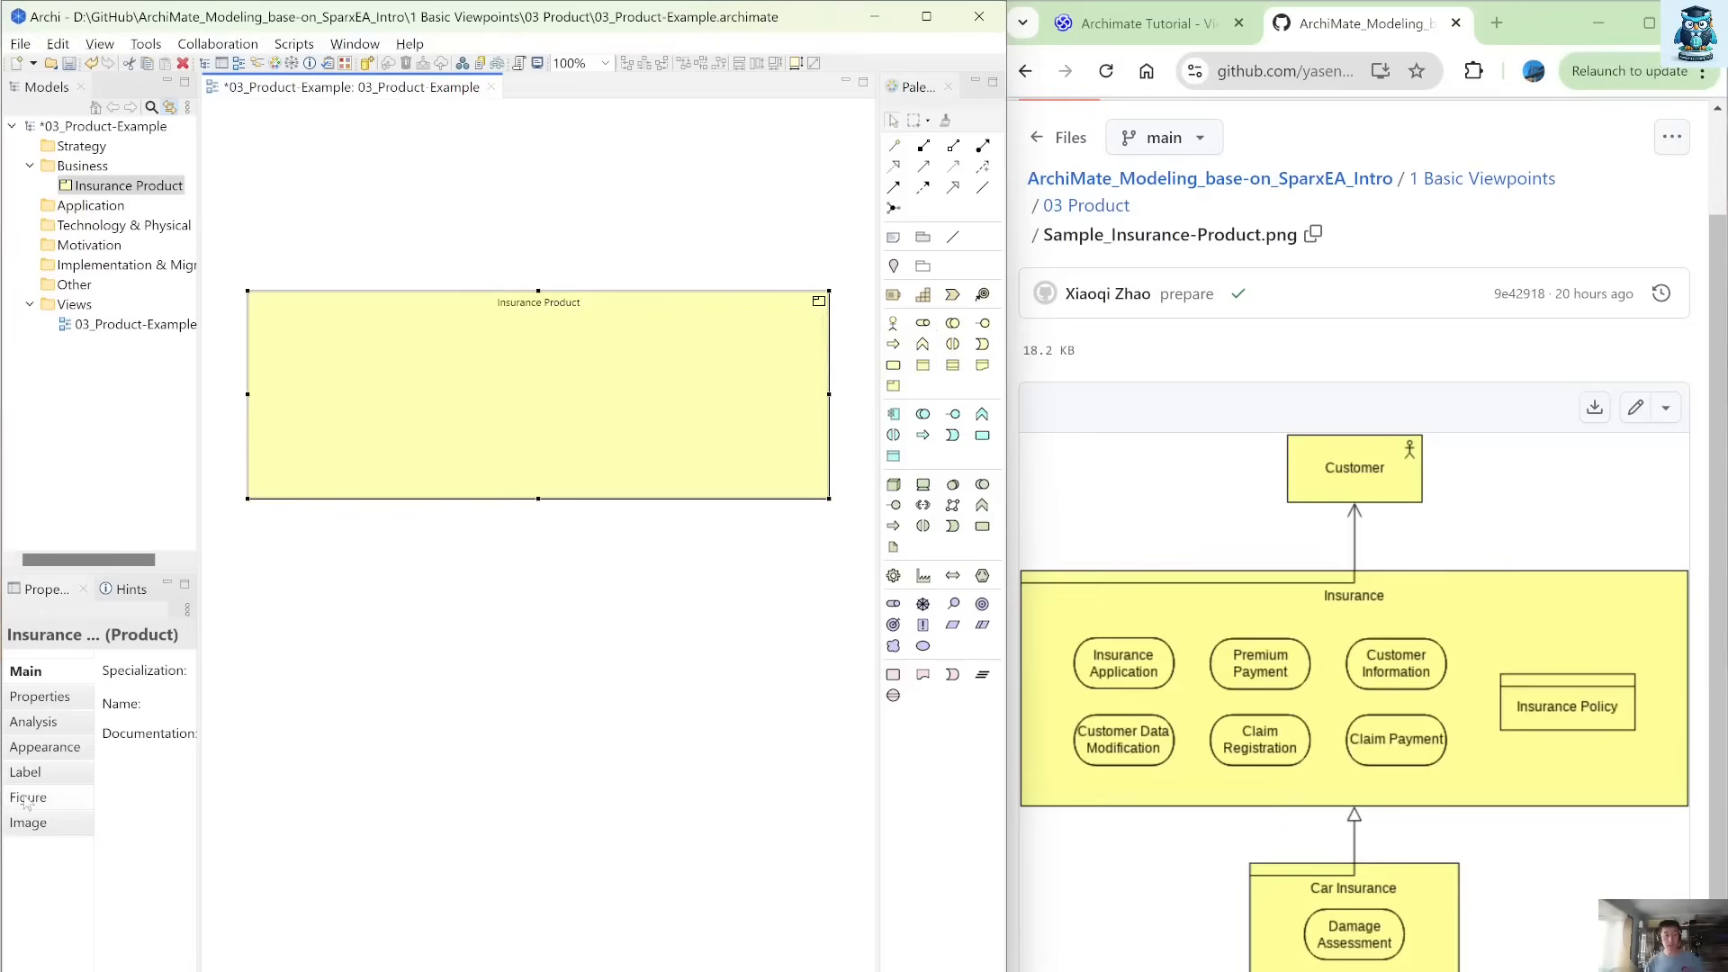
click(81, 789)
drag(202, 748, 518, 747)
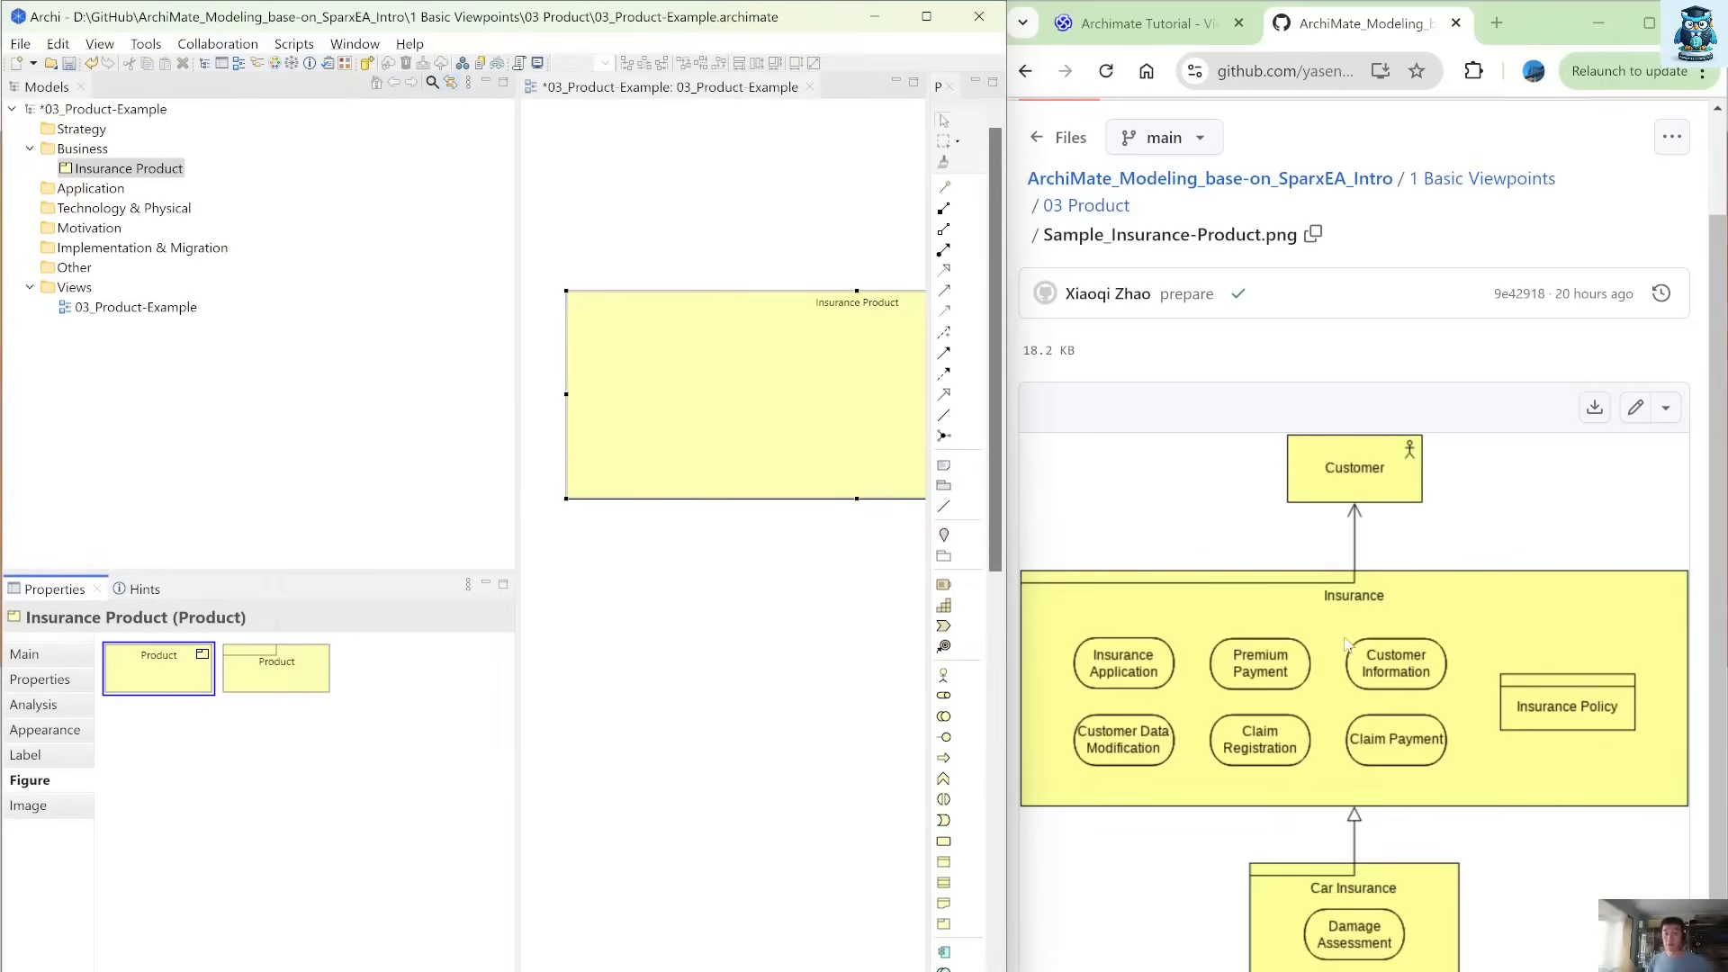
click(309, 691)
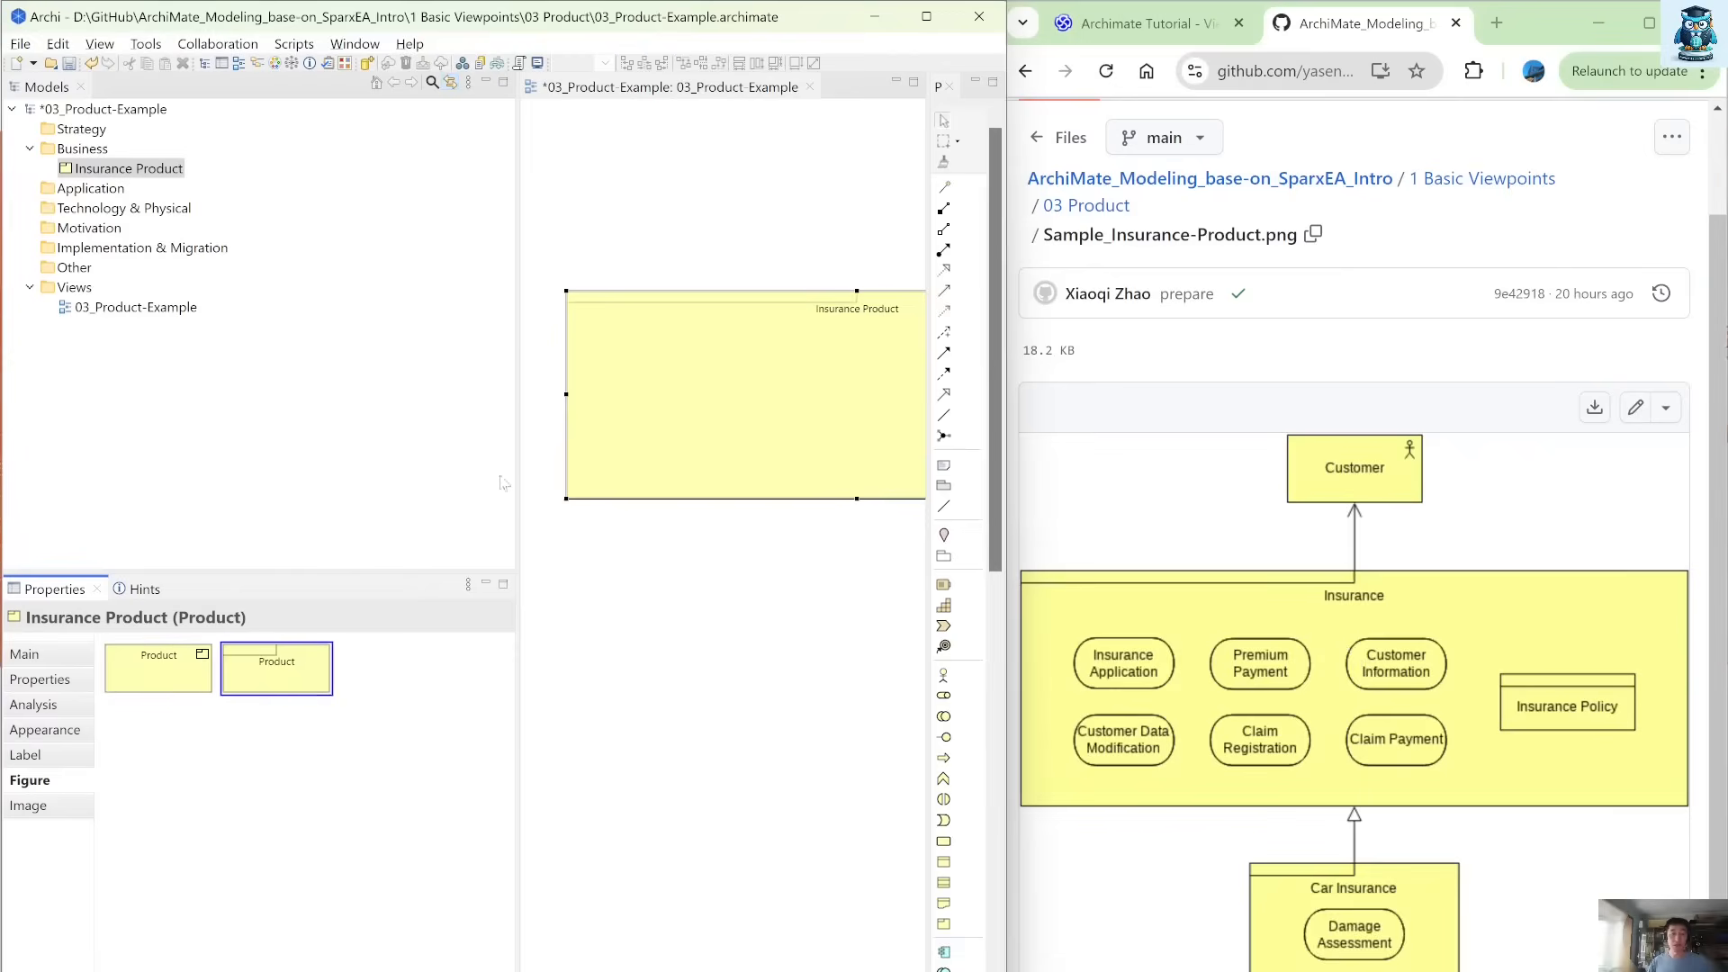
drag(517, 406, 205, 399)
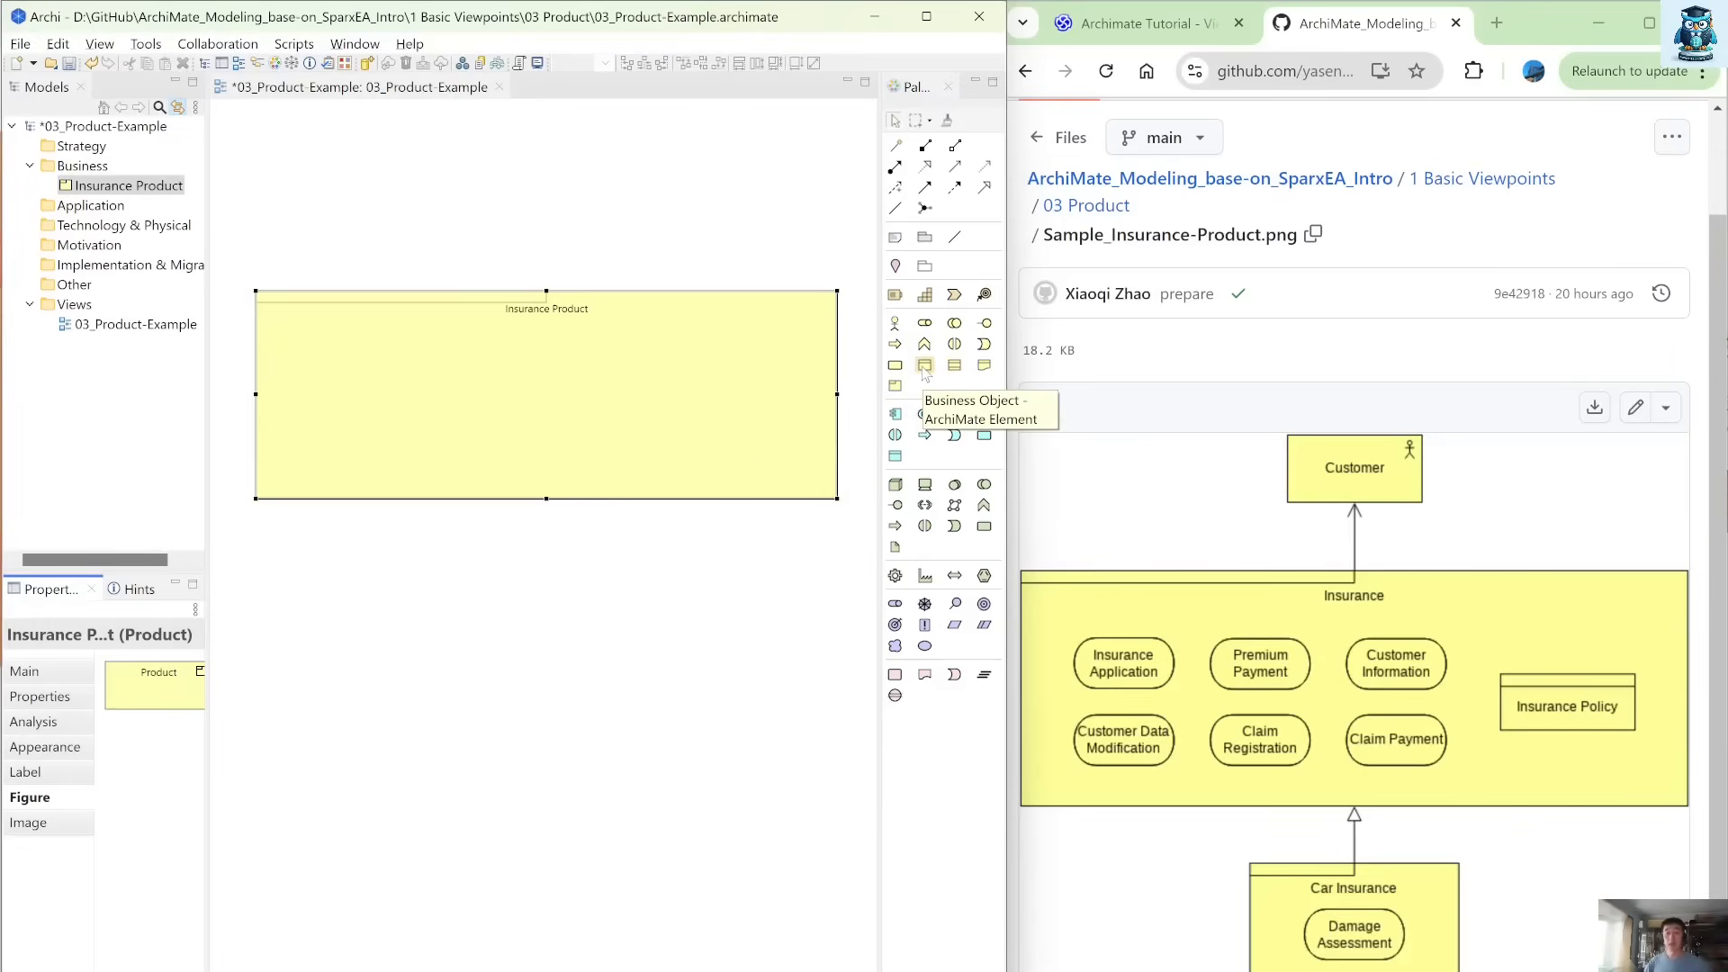
Add a Business Object named Insurance Policy and position it below the middle of the Insurance Product element.
drag(924, 368, 636, 586)
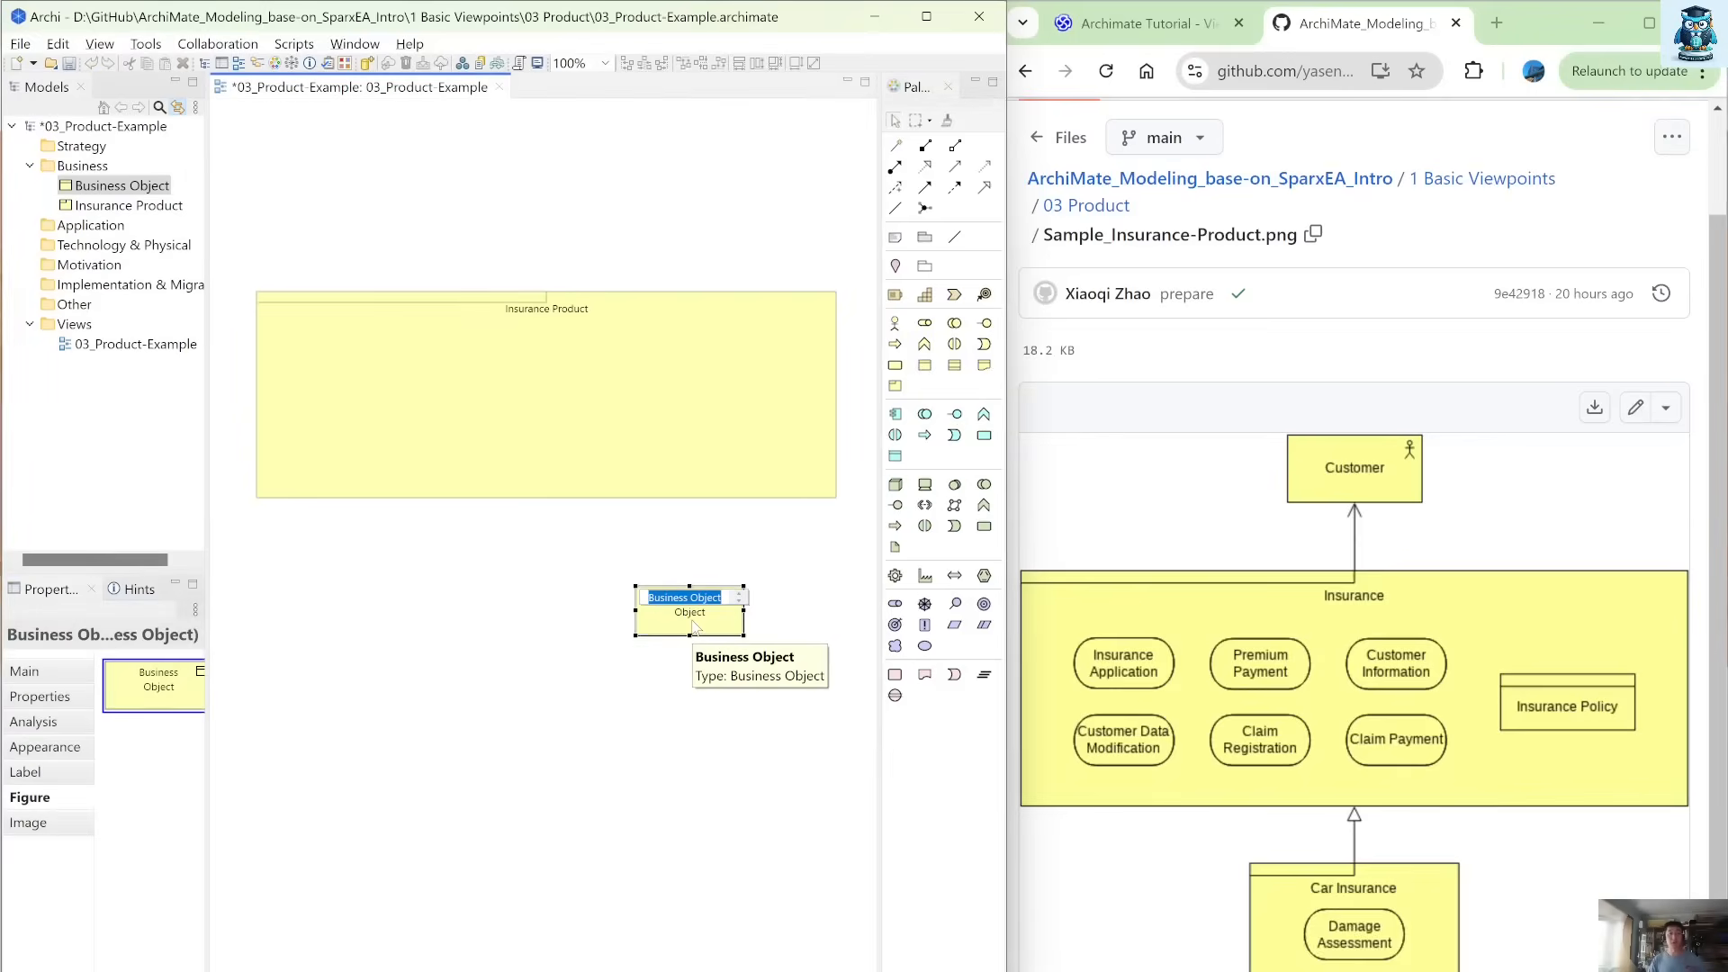
text(In)
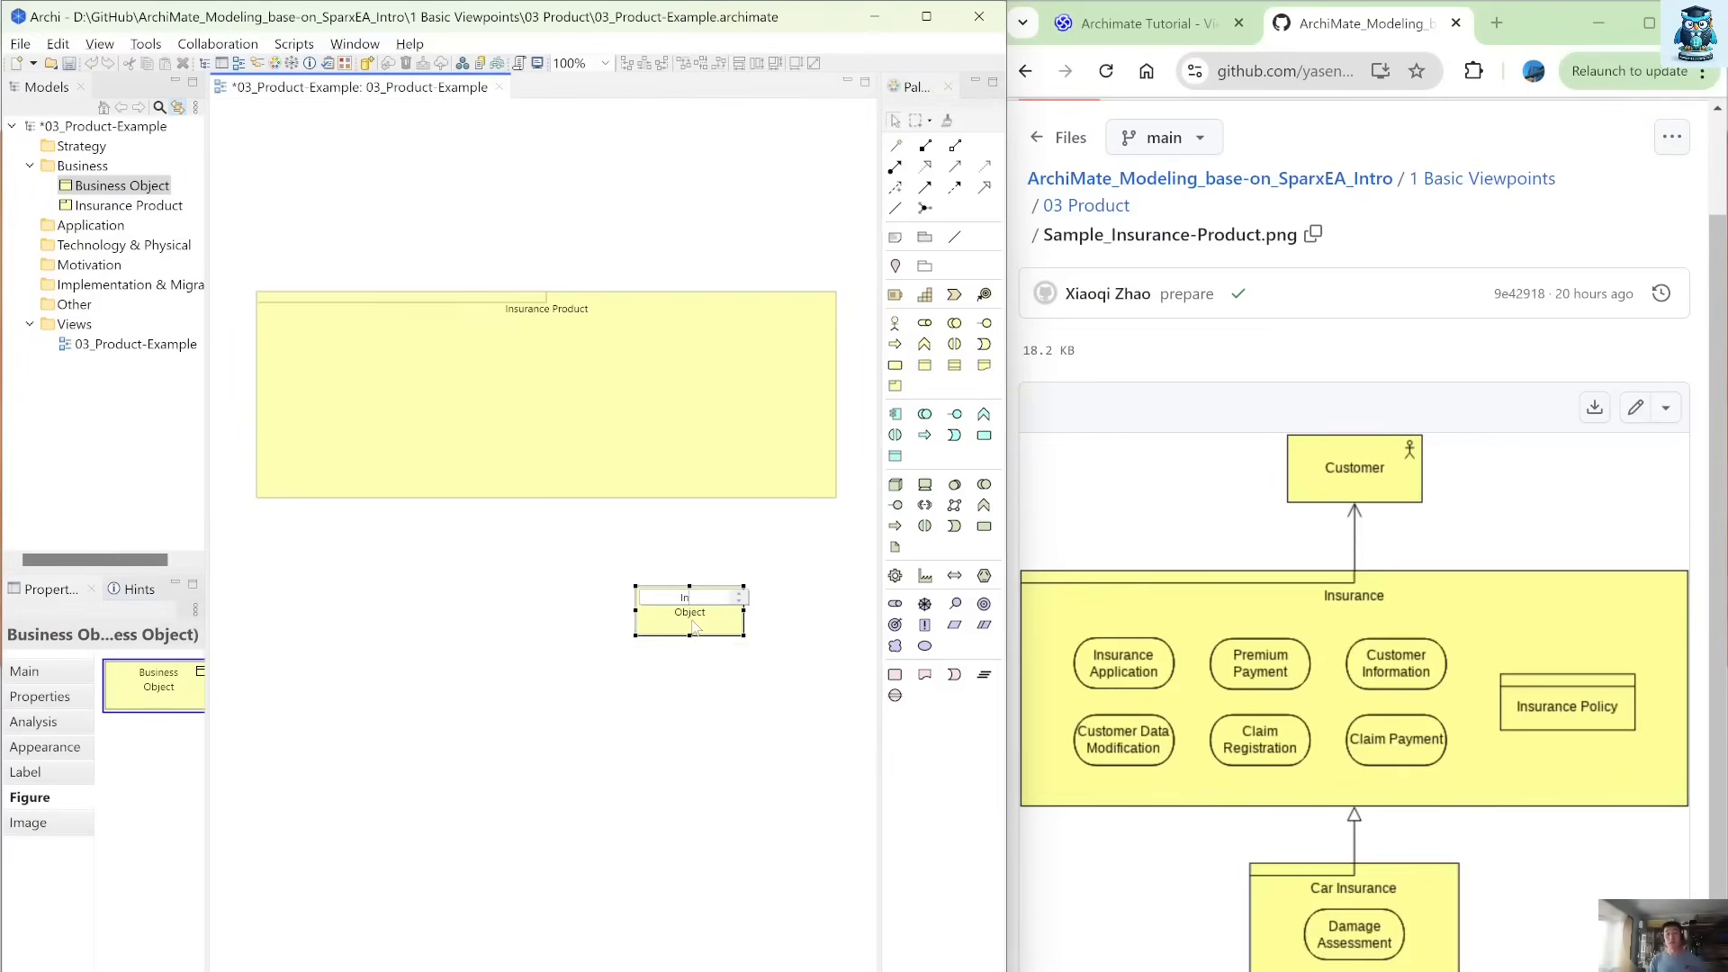
text(surance Policy)
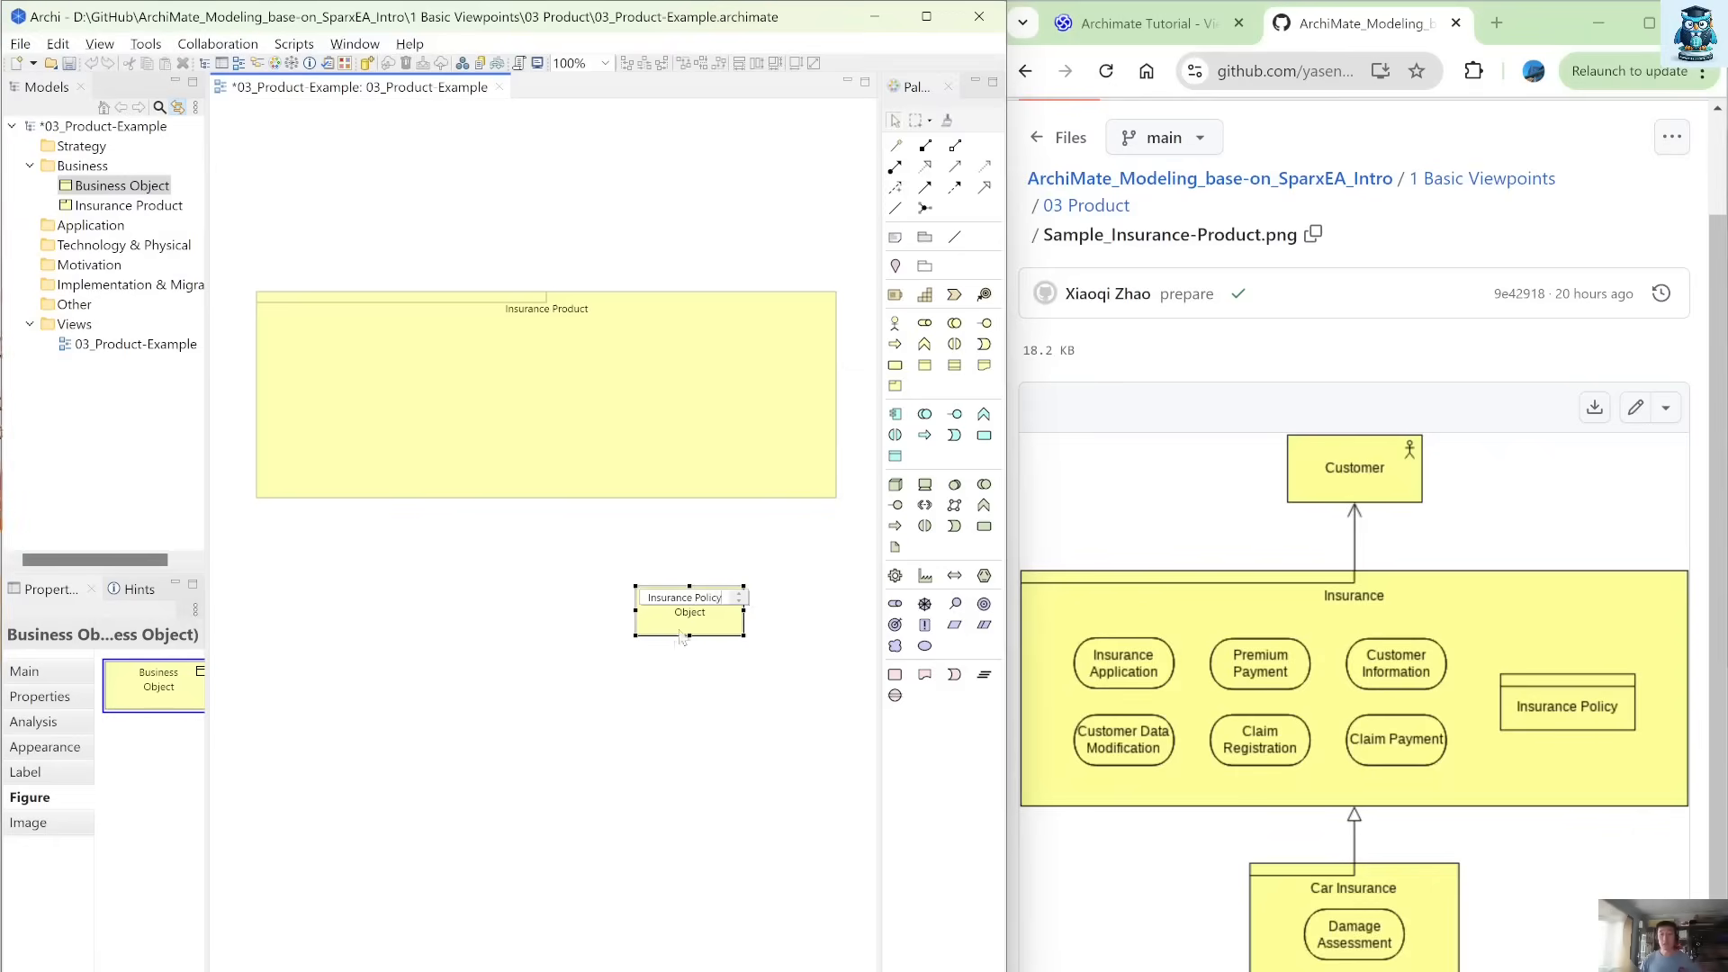
click(686, 698)
click(714, 609)
drag(714, 609, 588, 612)
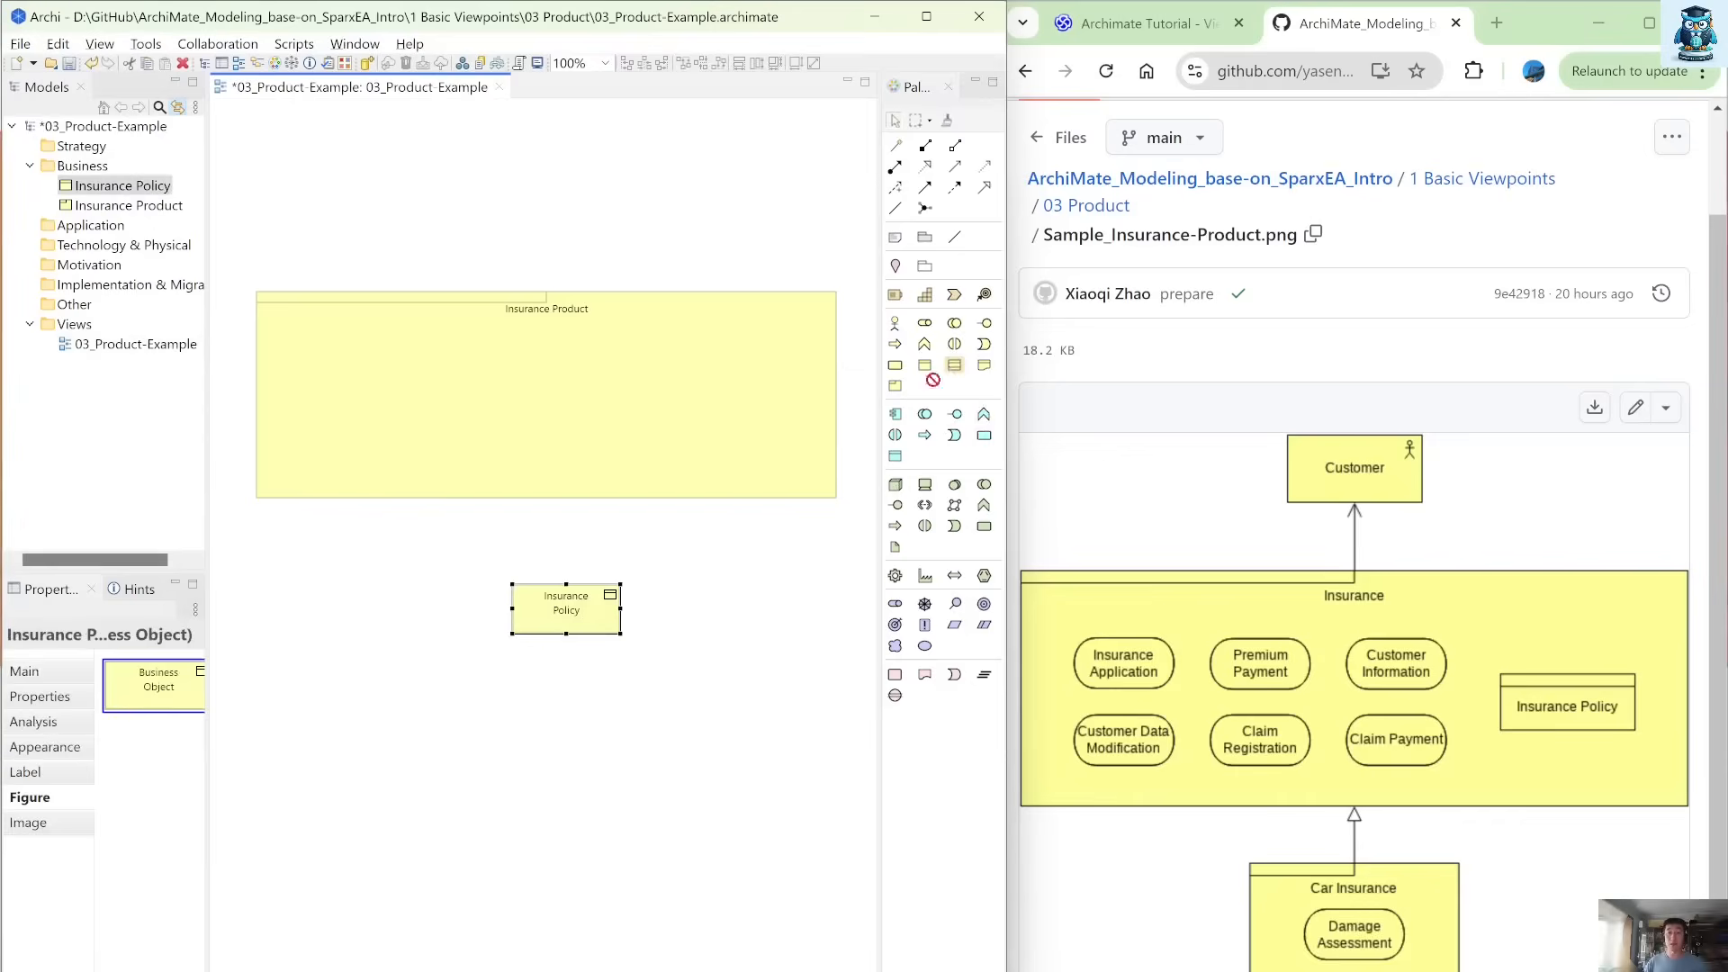
Add a Contract element named Insurance Policy / Agreement beside the Insurance Policy object.
drag(933, 379, 700, 597)
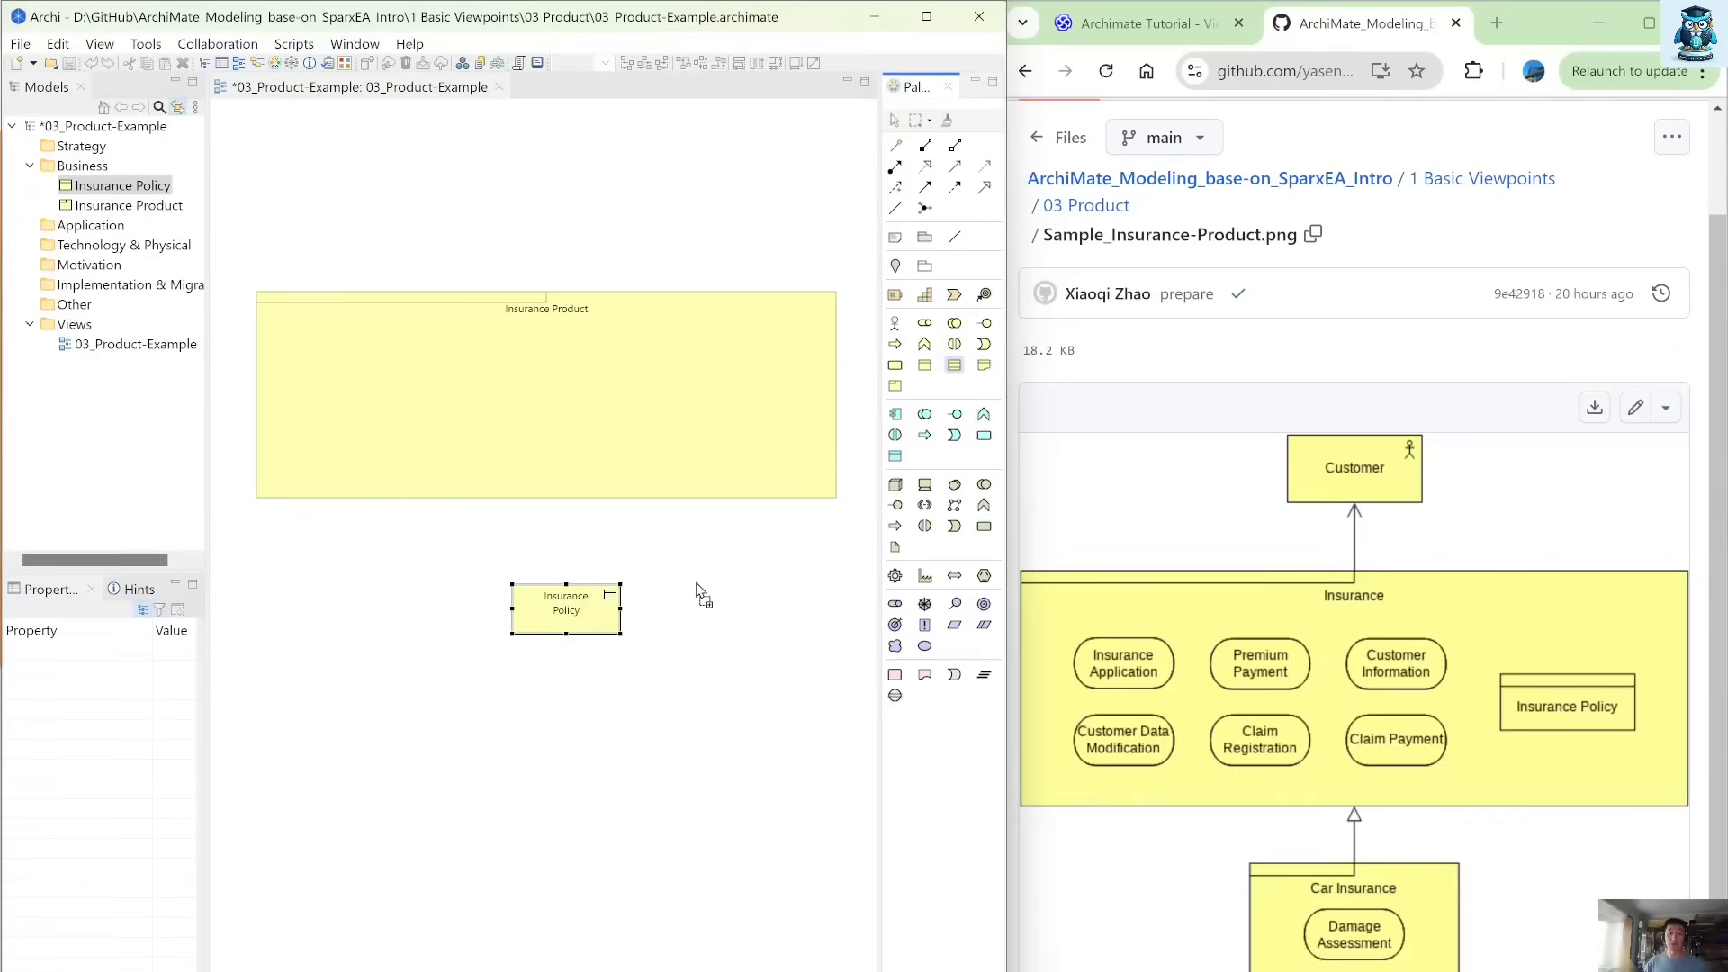
click(696, 583)
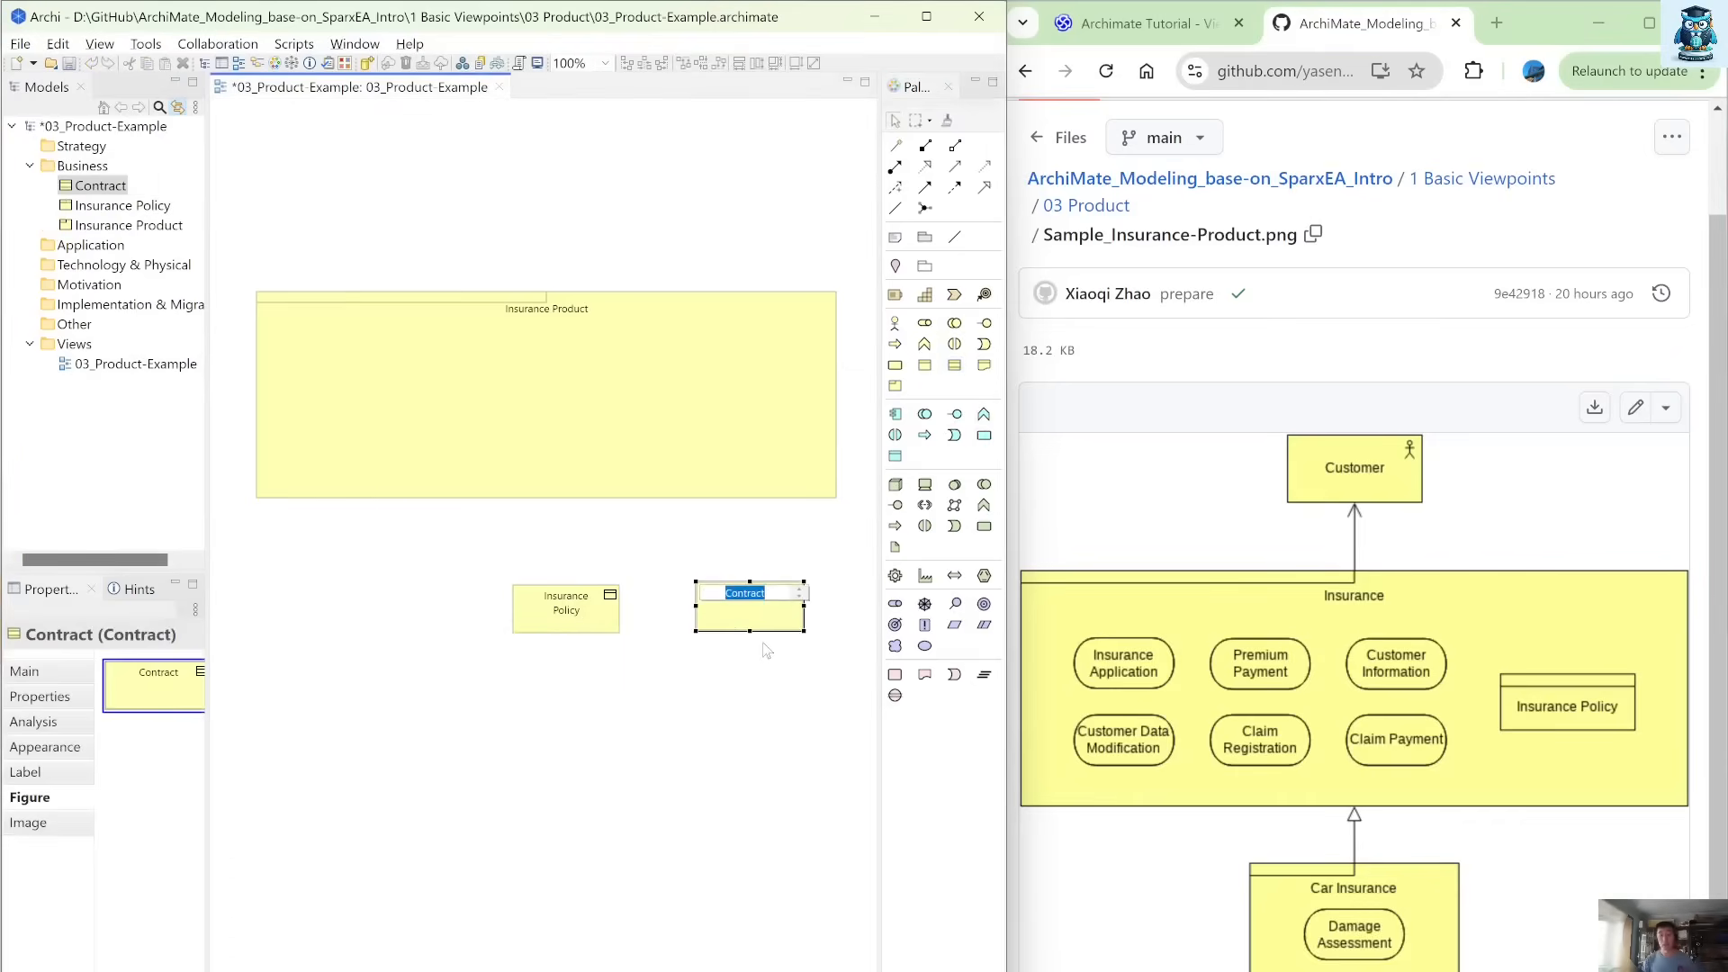
text(In)
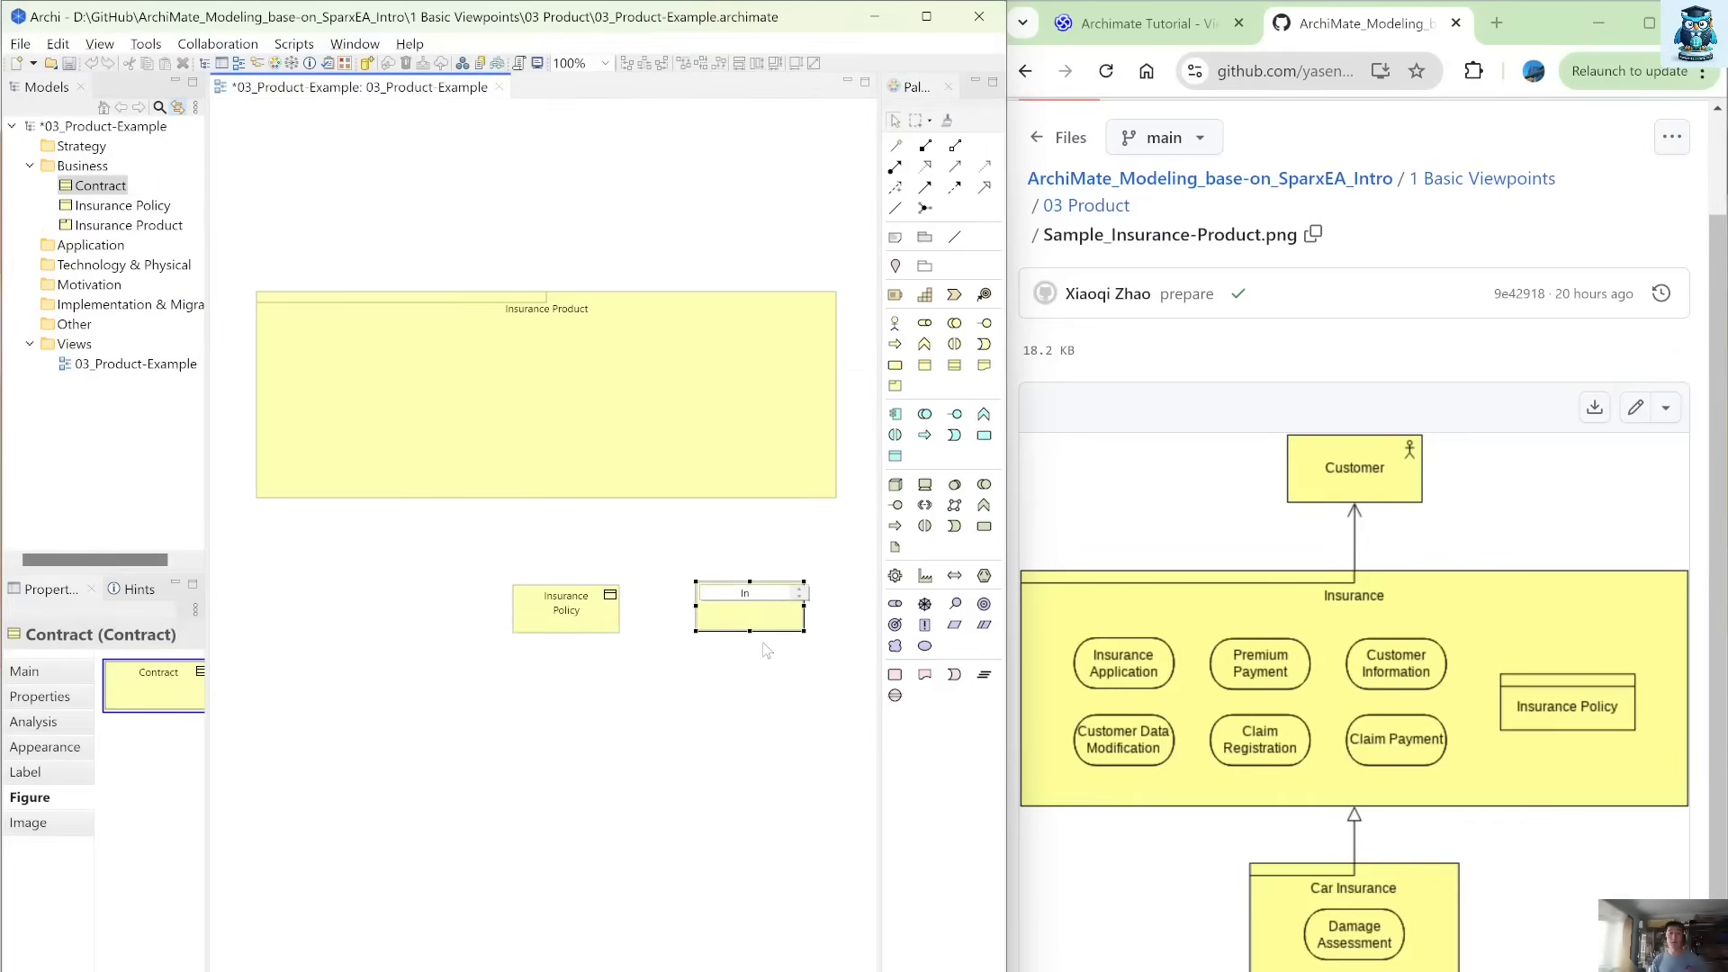
text(surance)
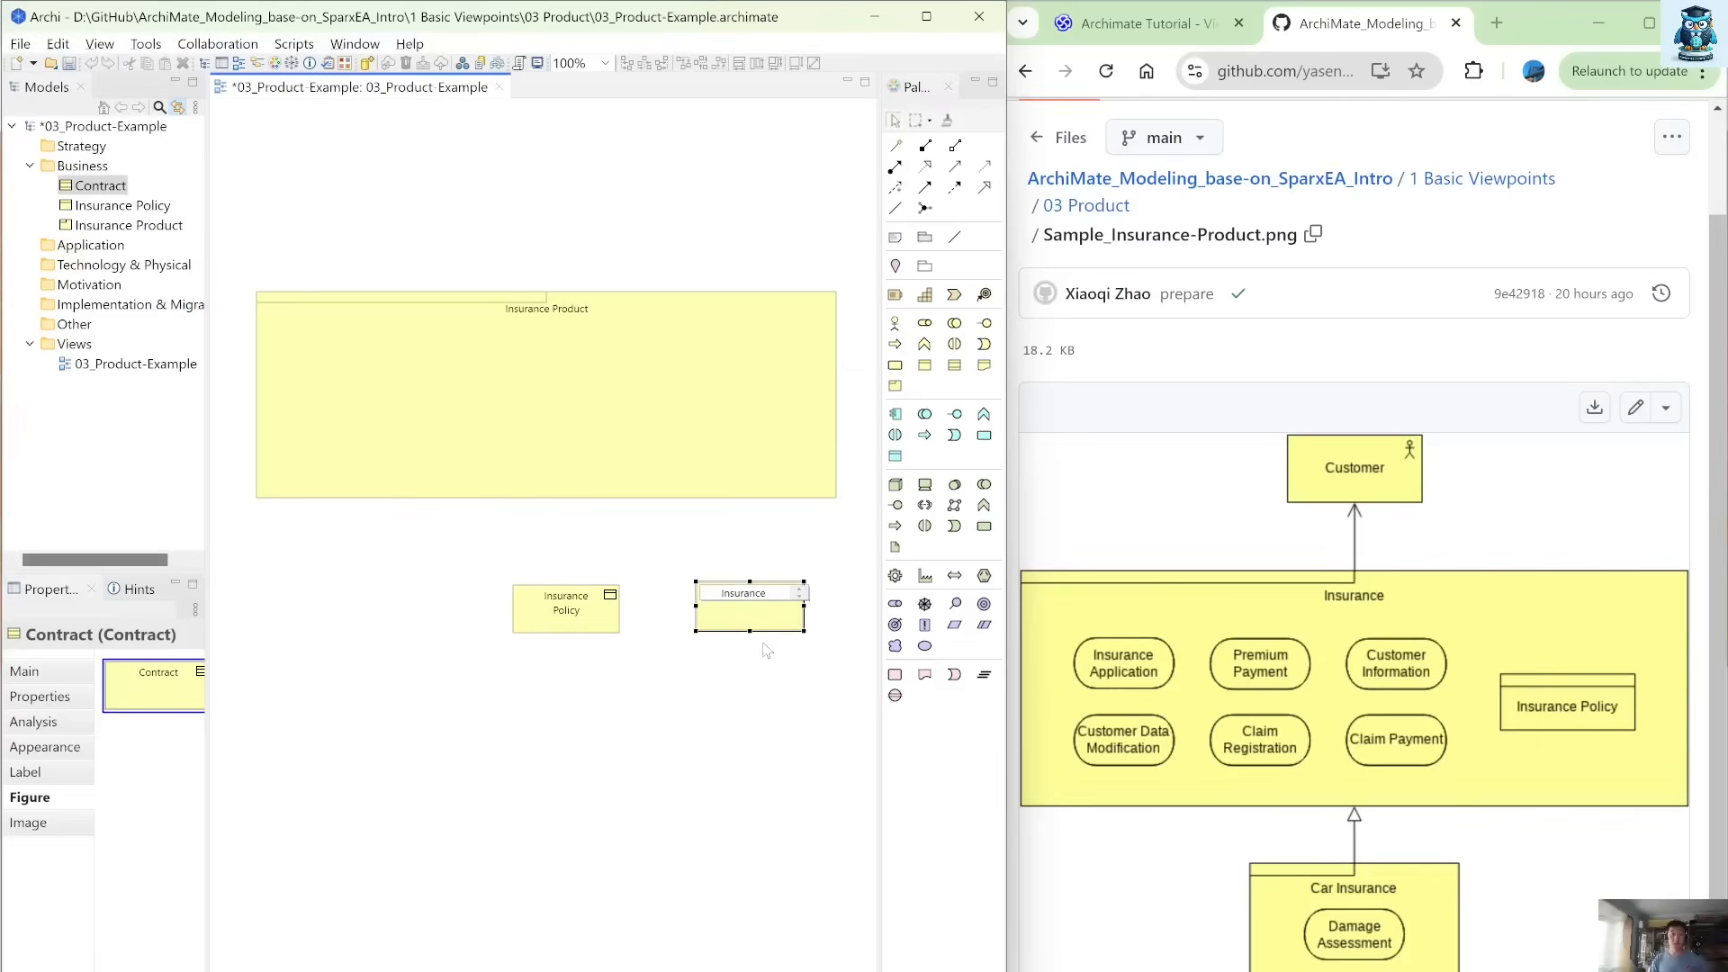
text( Policy / Agreement)
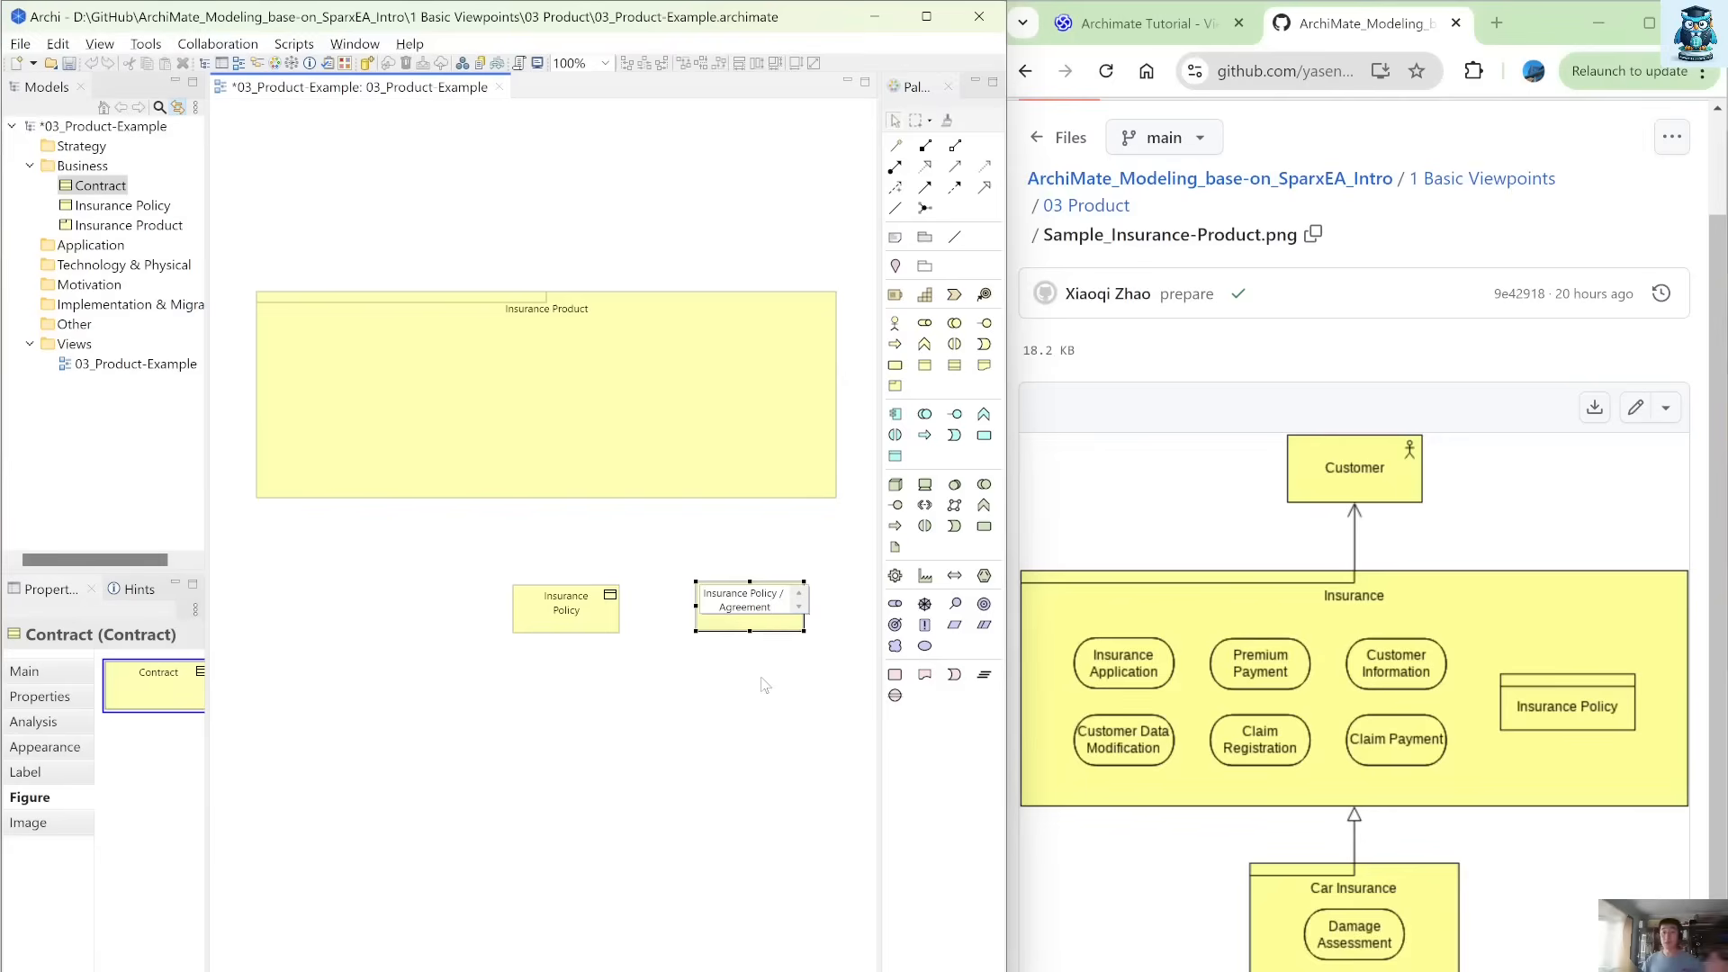
key(Return)
click(761, 676)
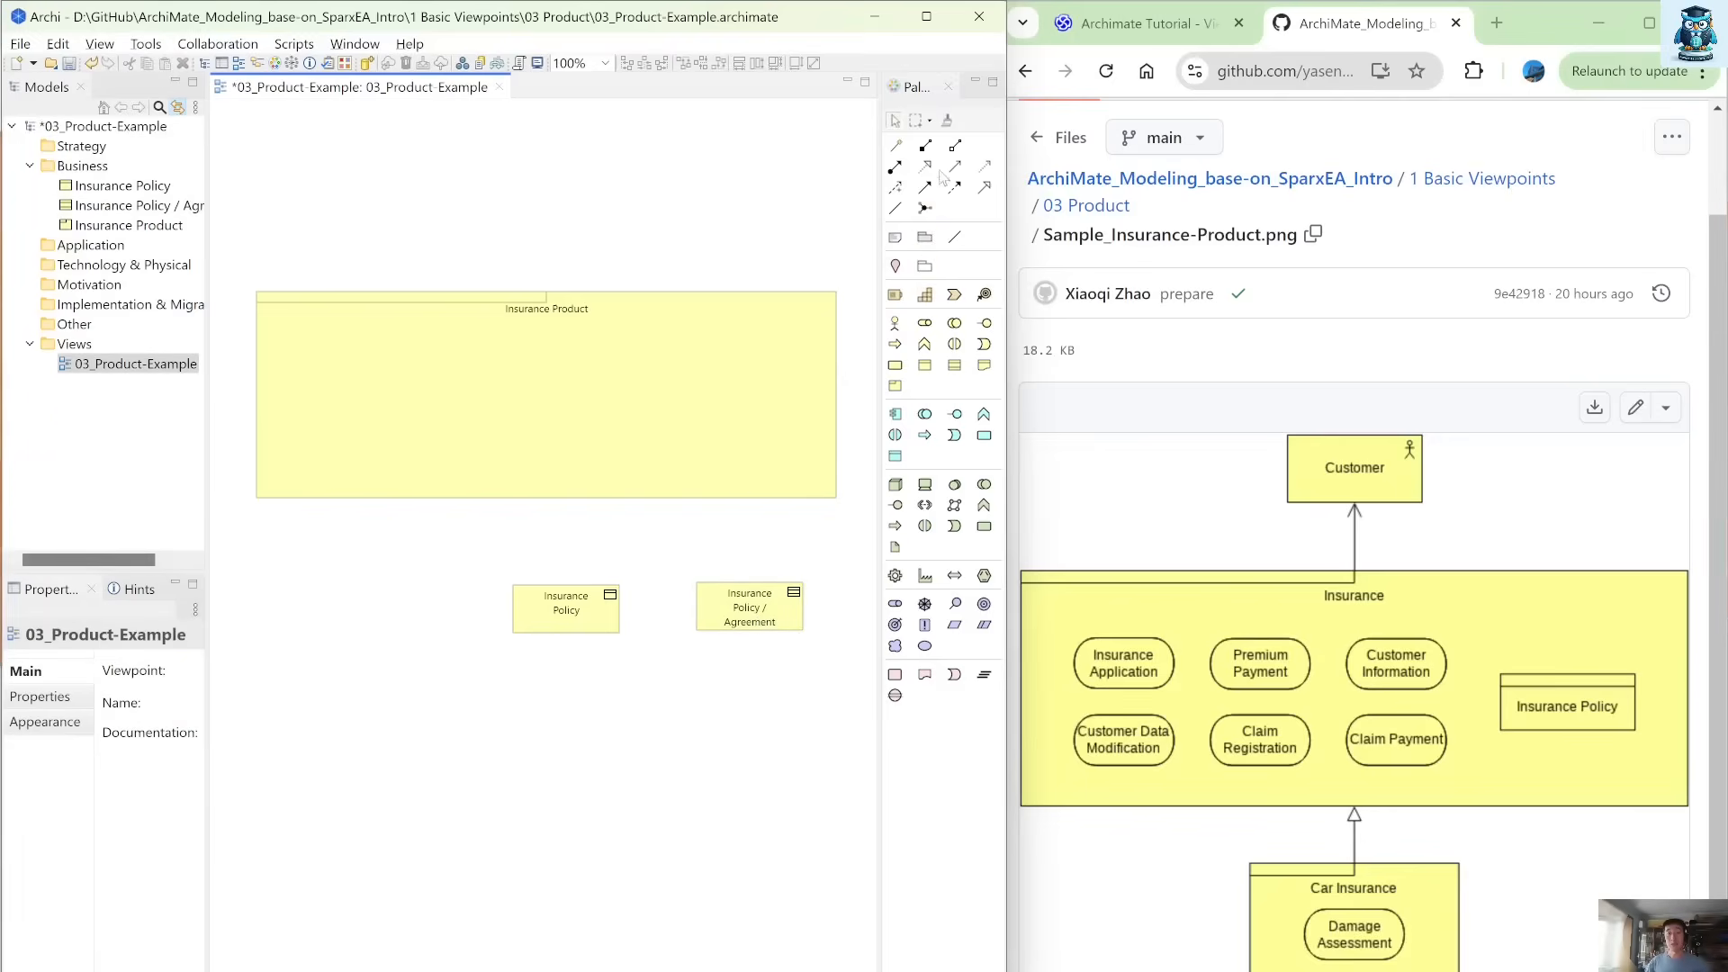
Aggregate the Insurance Policy / Agreement contract from Insurance Product and move the contract inside the product's upper right corner.
click(895, 147)
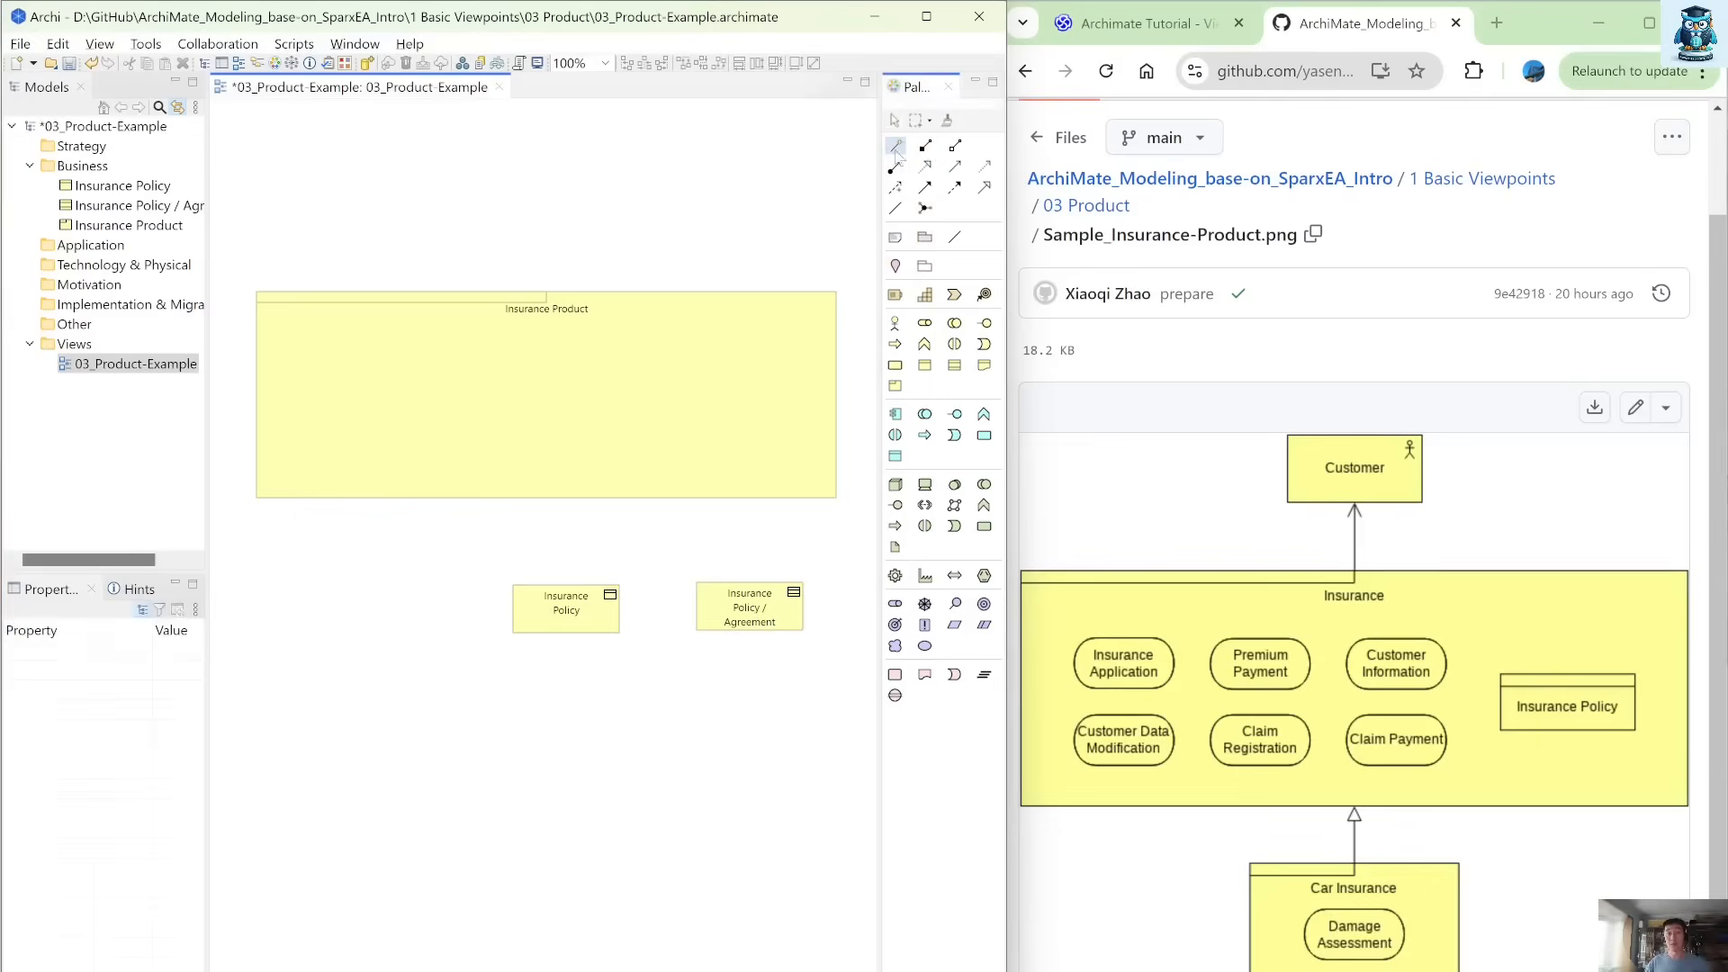
click(765, 432)
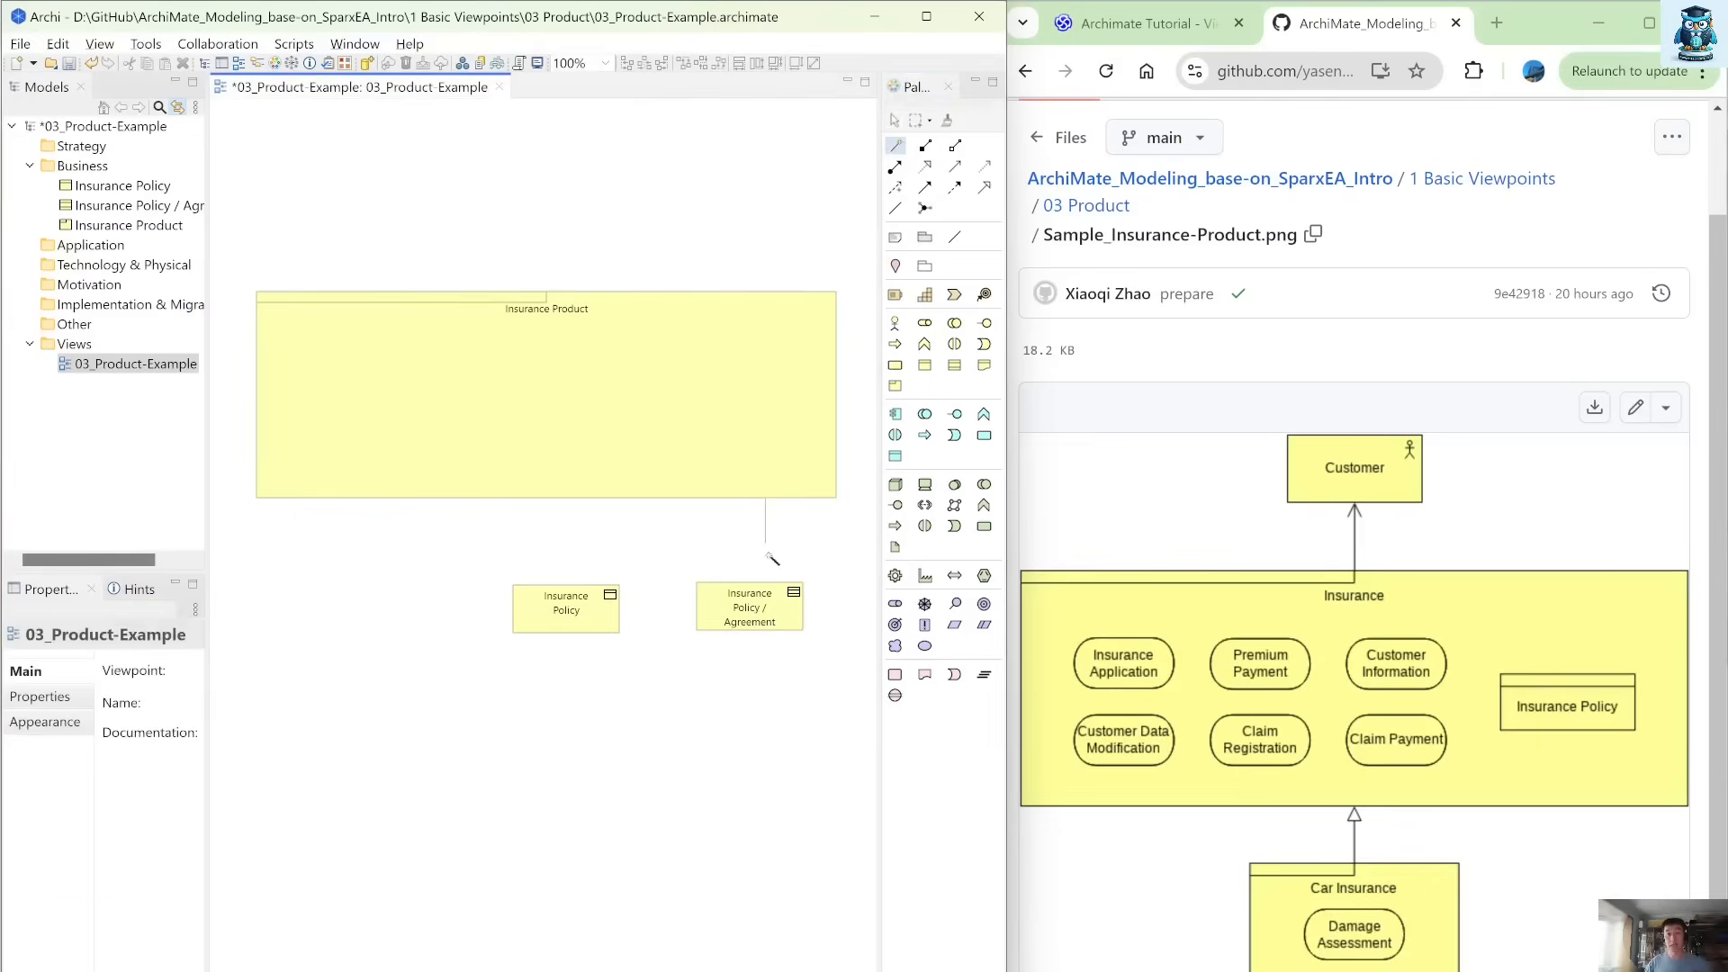
click(780, 612)
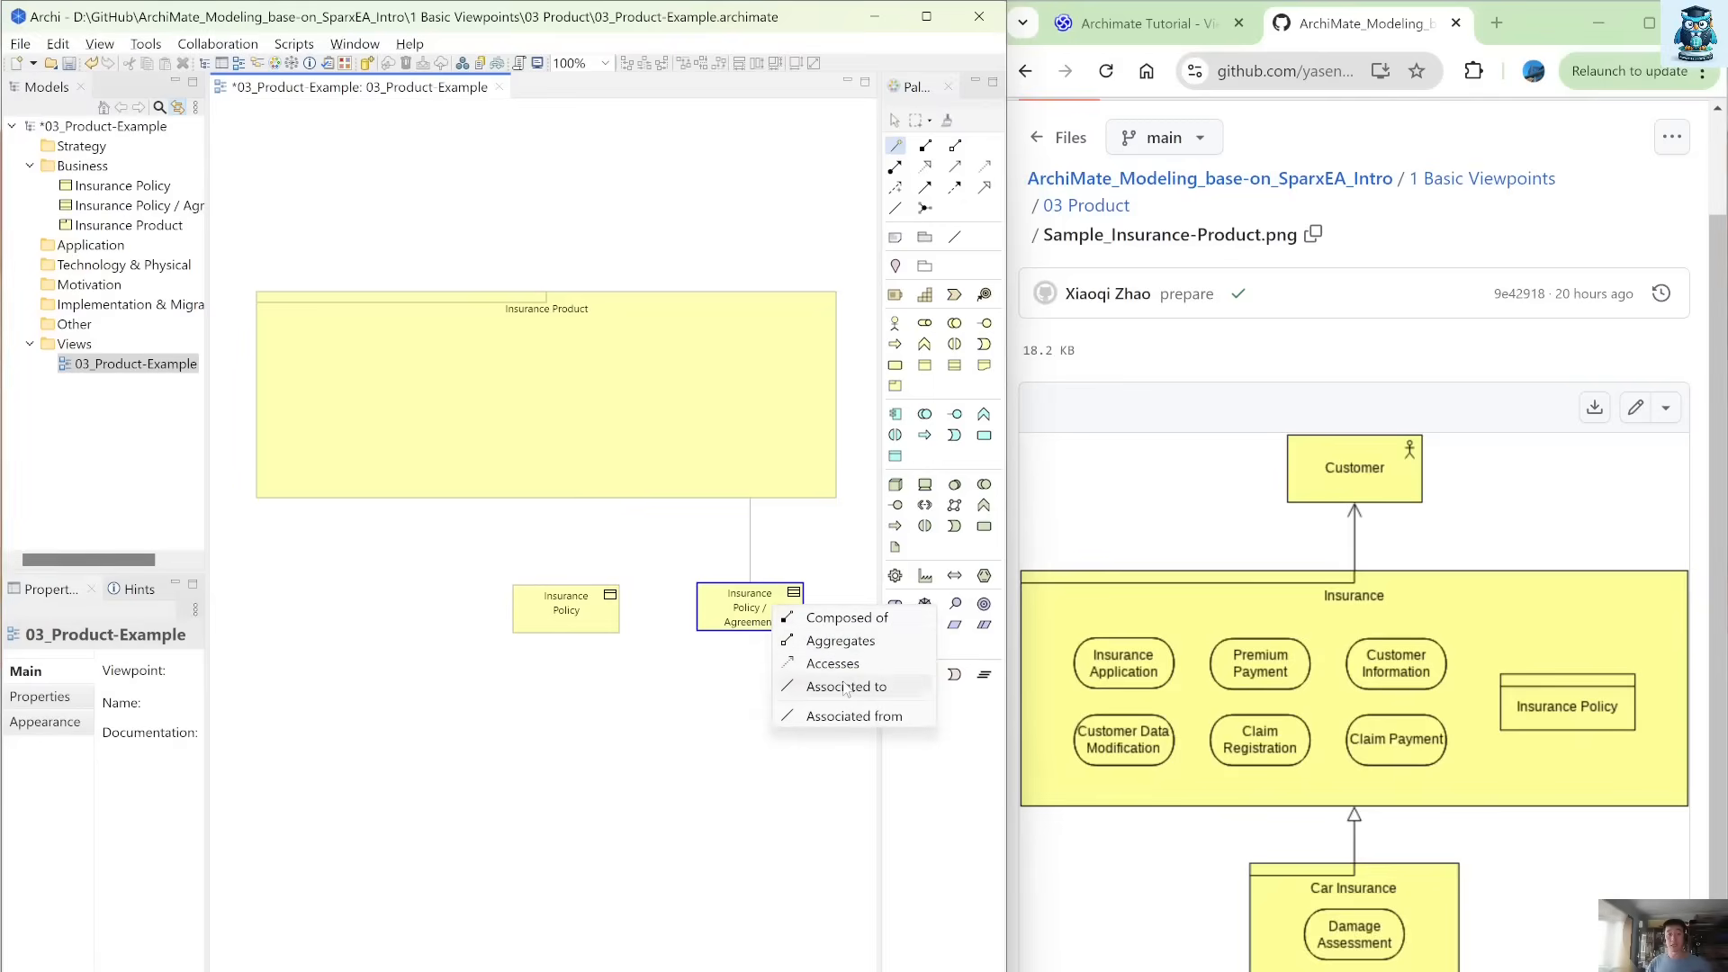
click(848, 642)
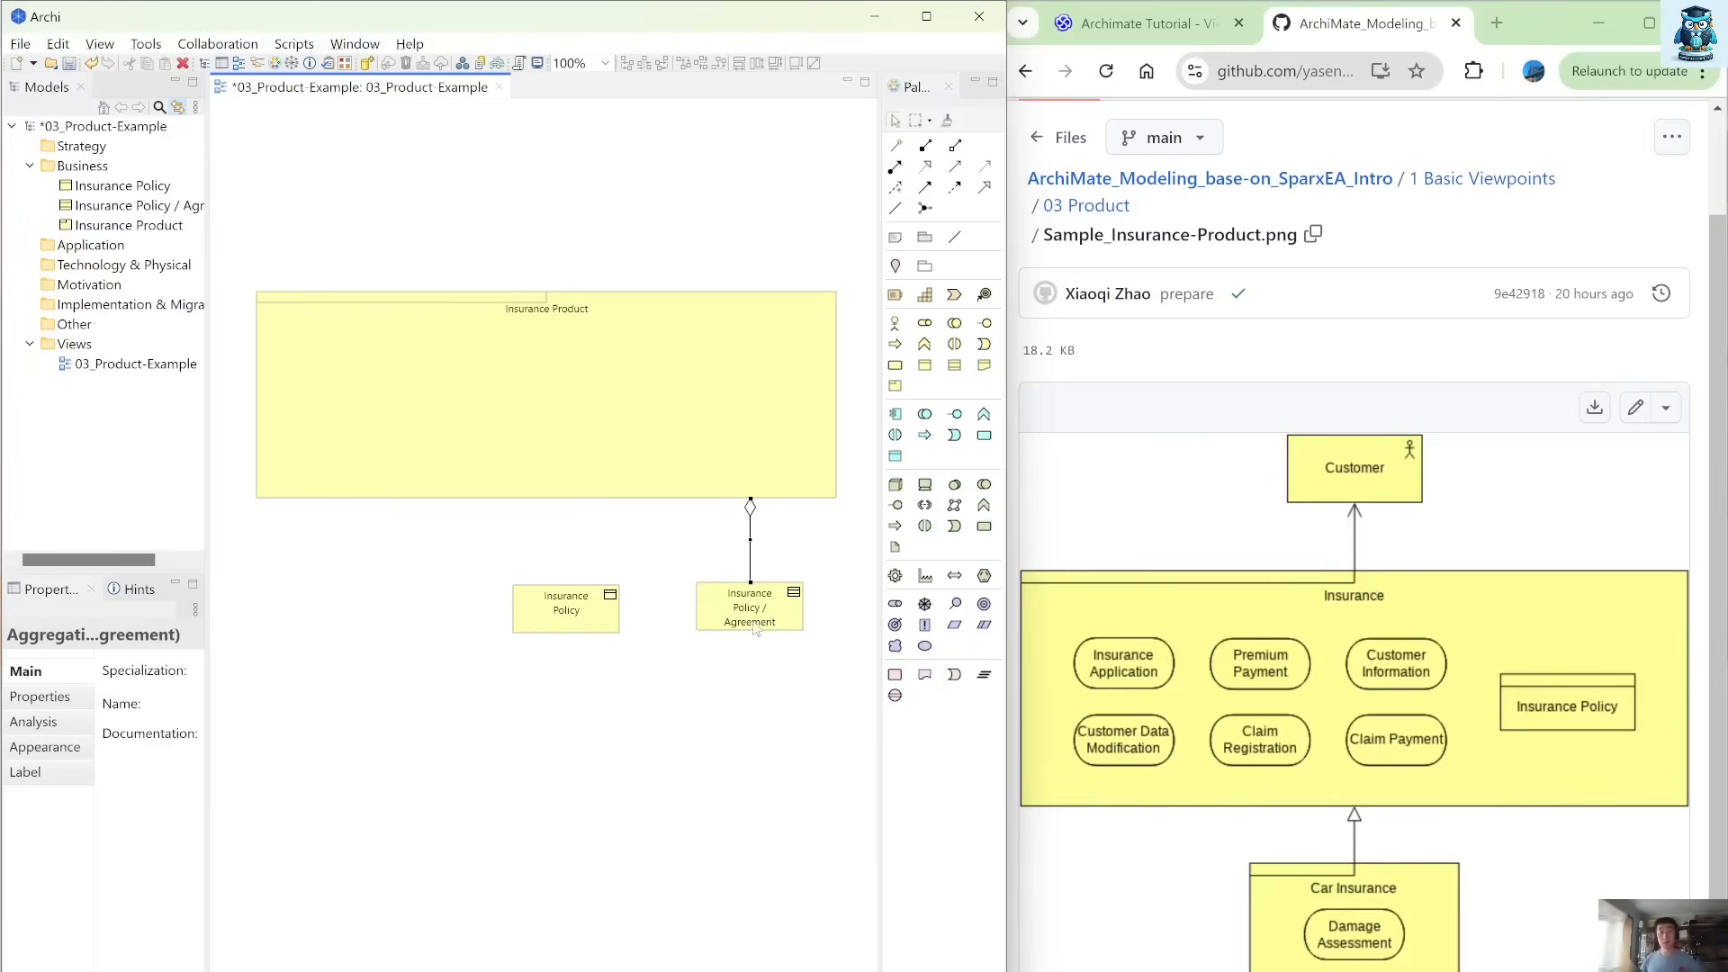
drag(754, 630, 757, 359)
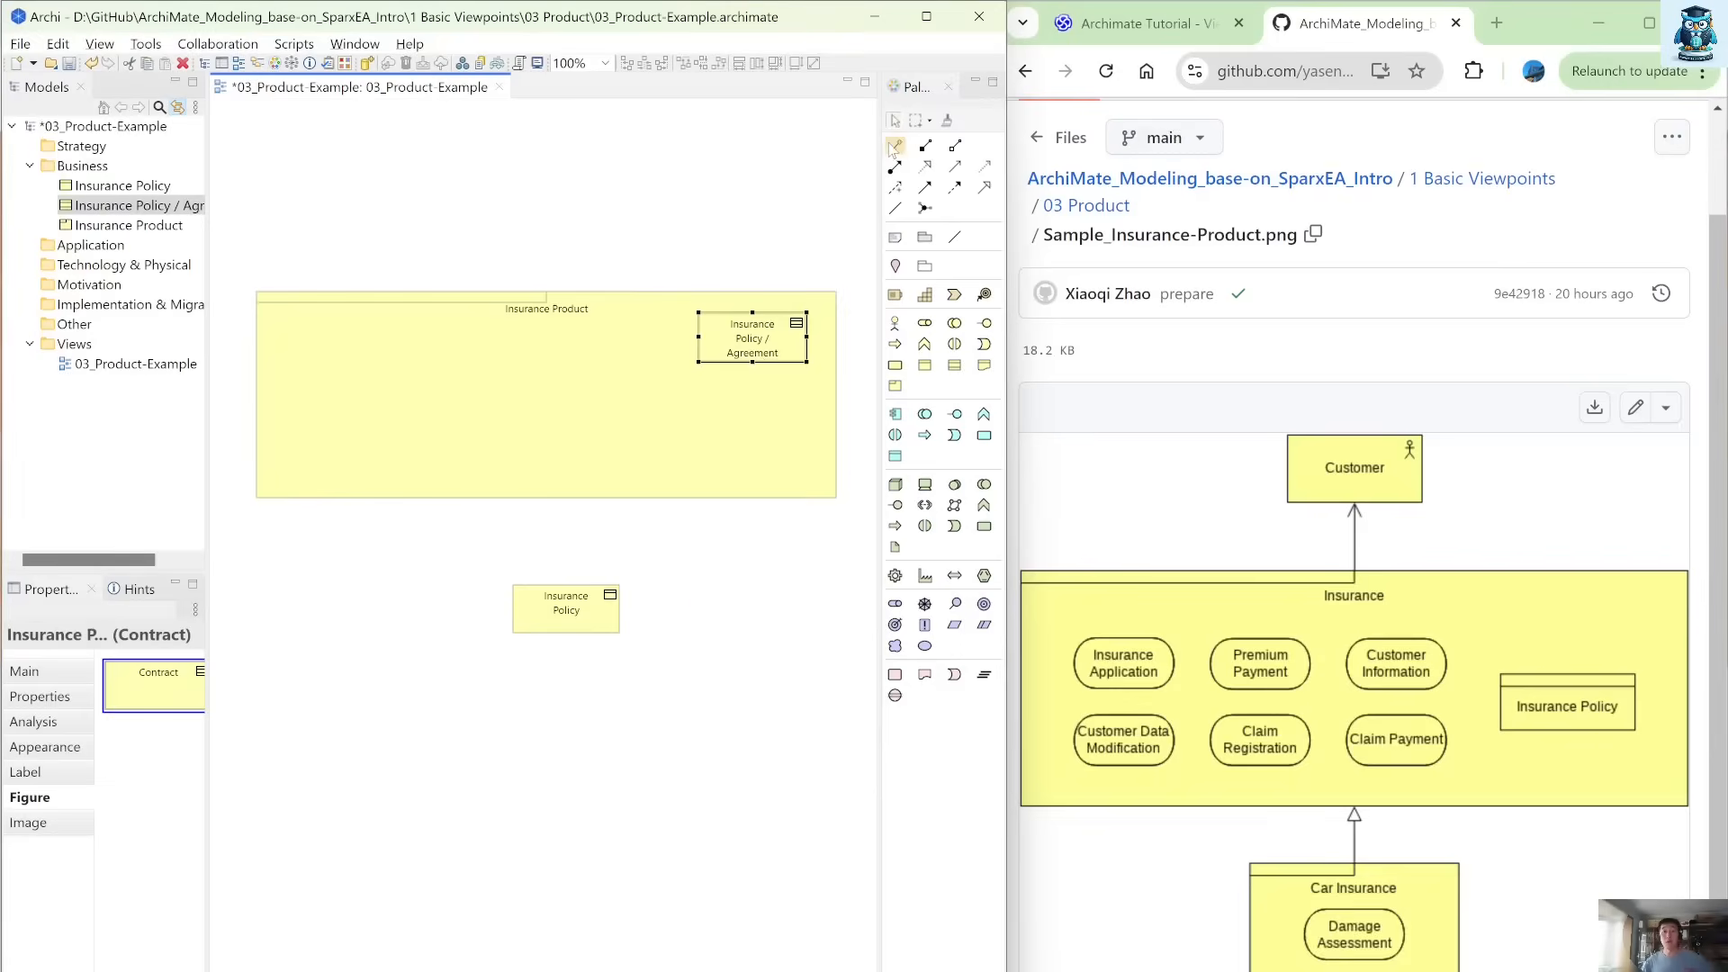
Aggregate the Insurance Policy object from Insurance Product and move it inside the product, directly below the Insurance Policy / Agreement contract.
click(895, 146)
click(572, 466)
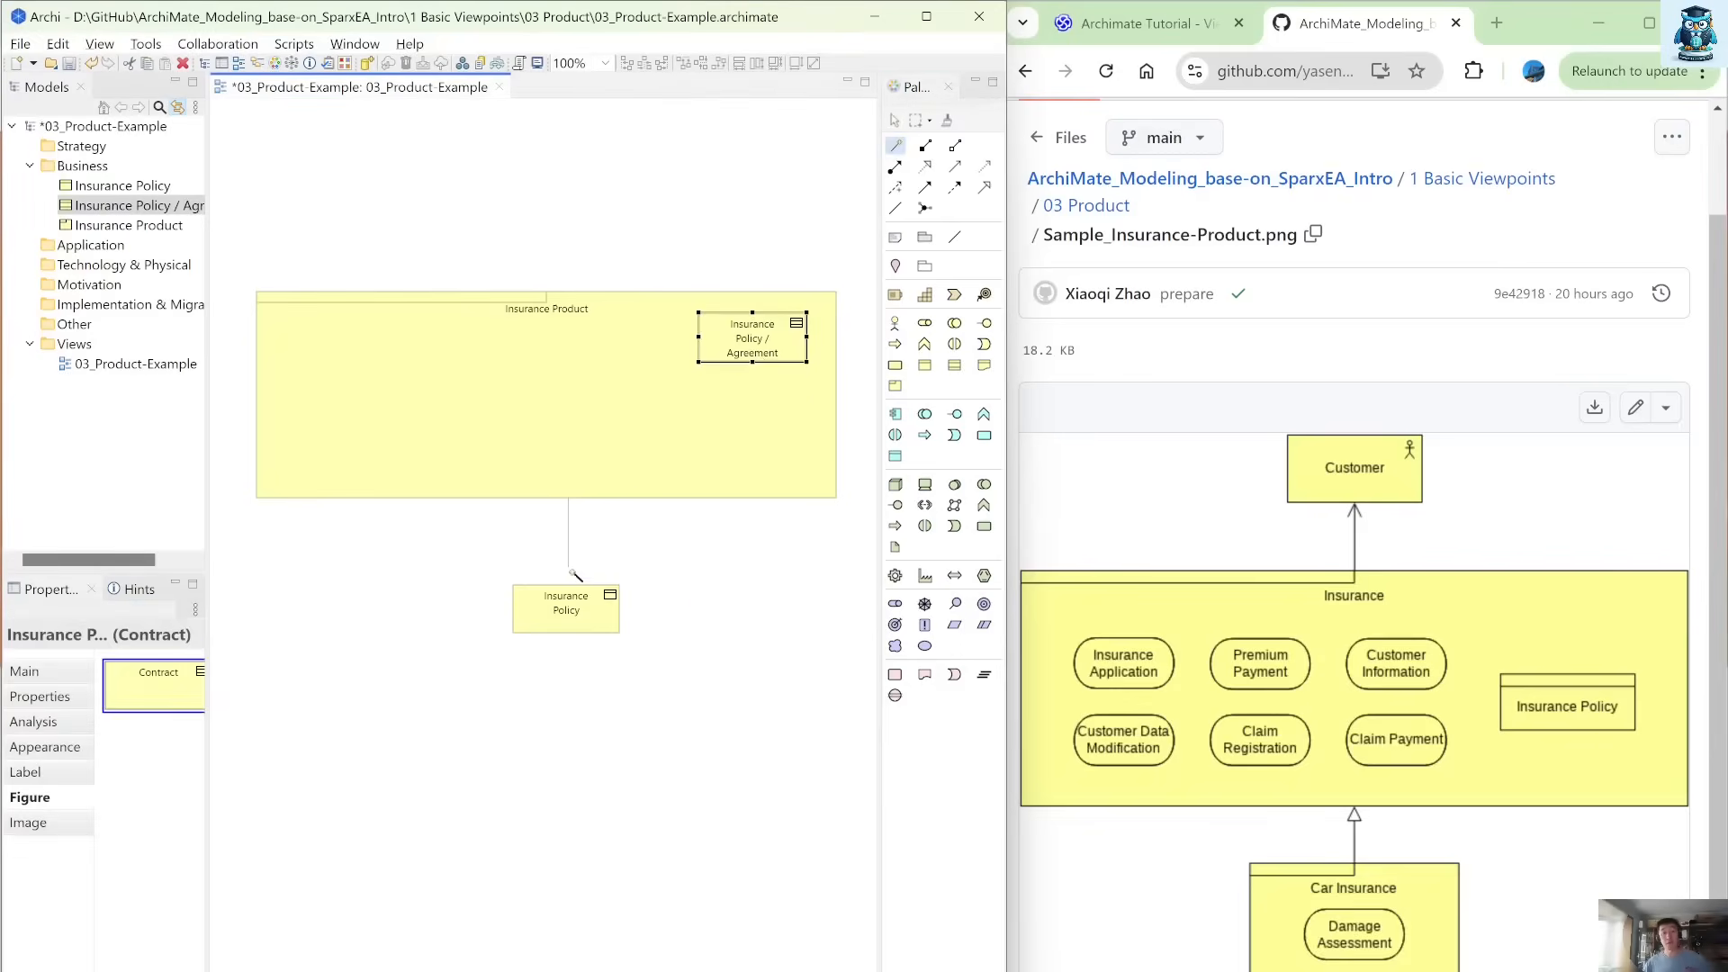
click(567, 616)
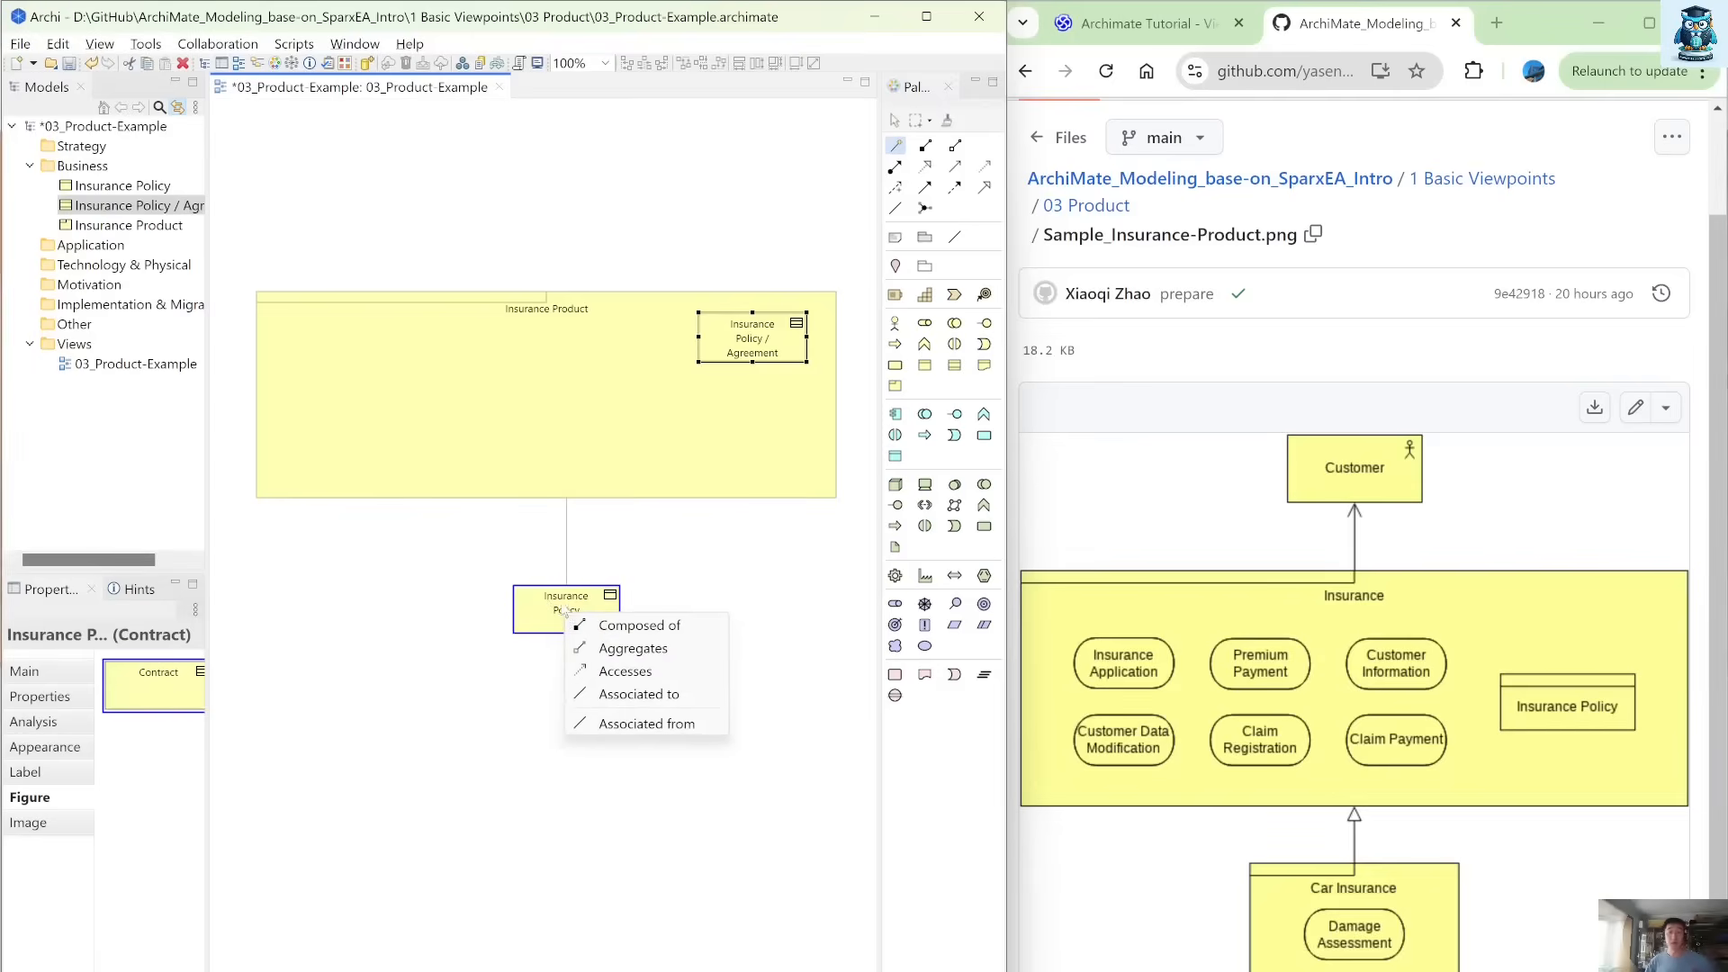
click(635, 648)
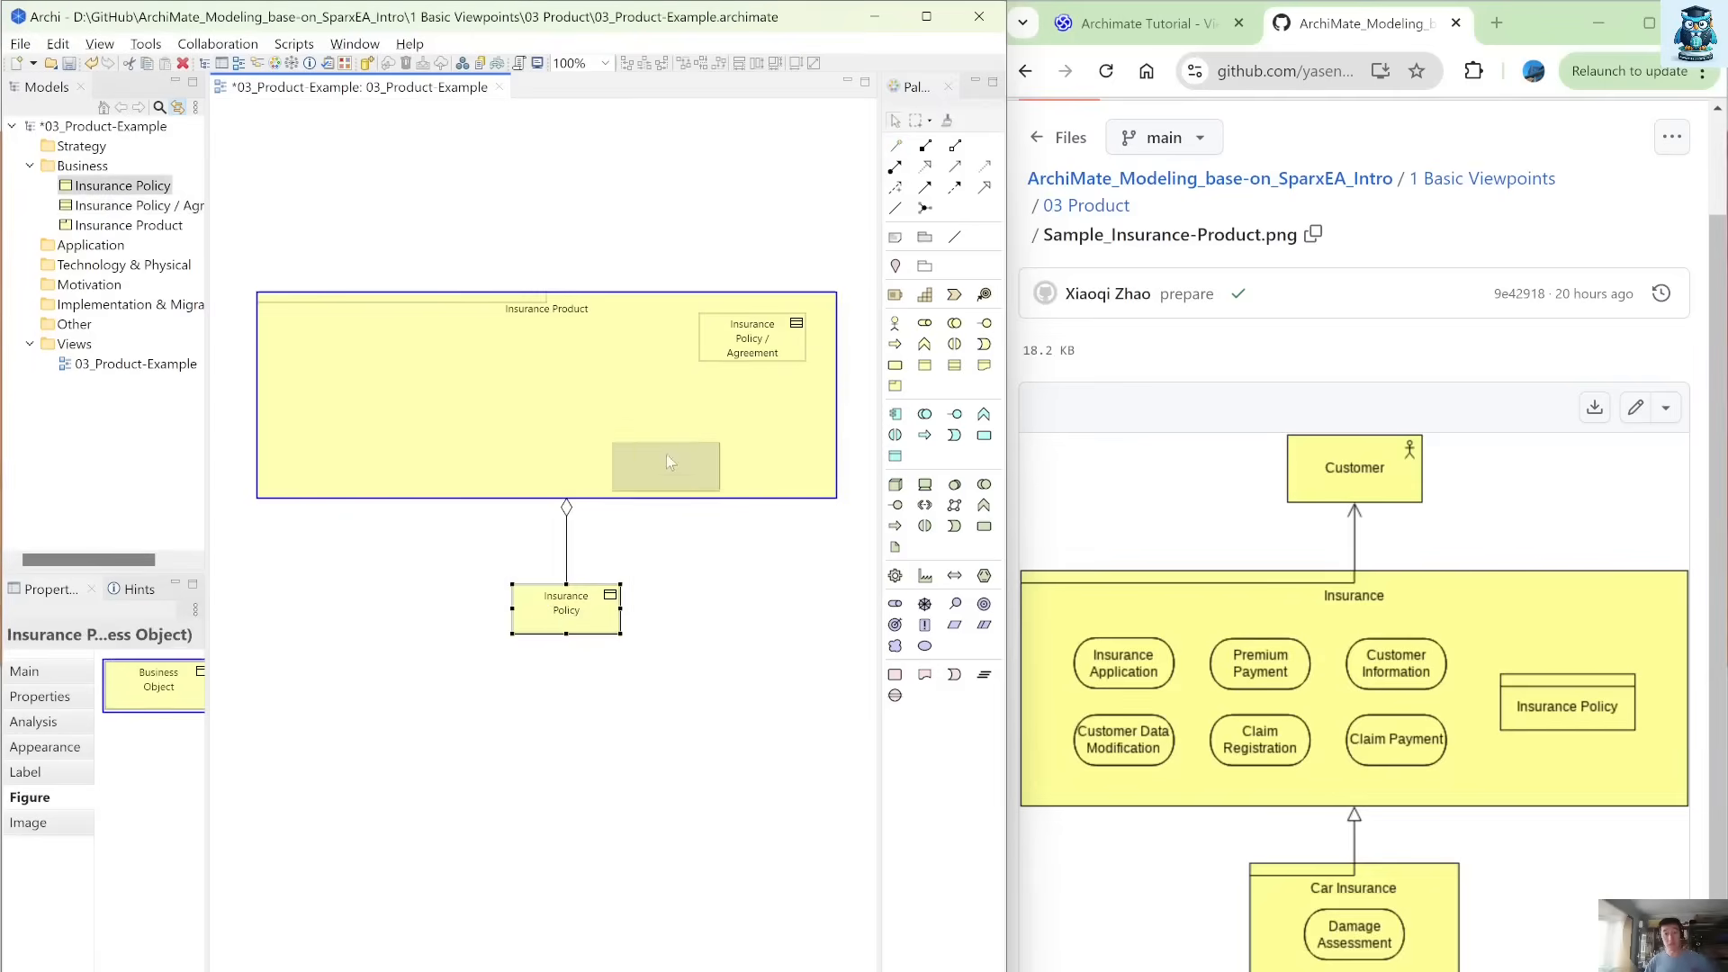
drag(739, 414, 749, 405)
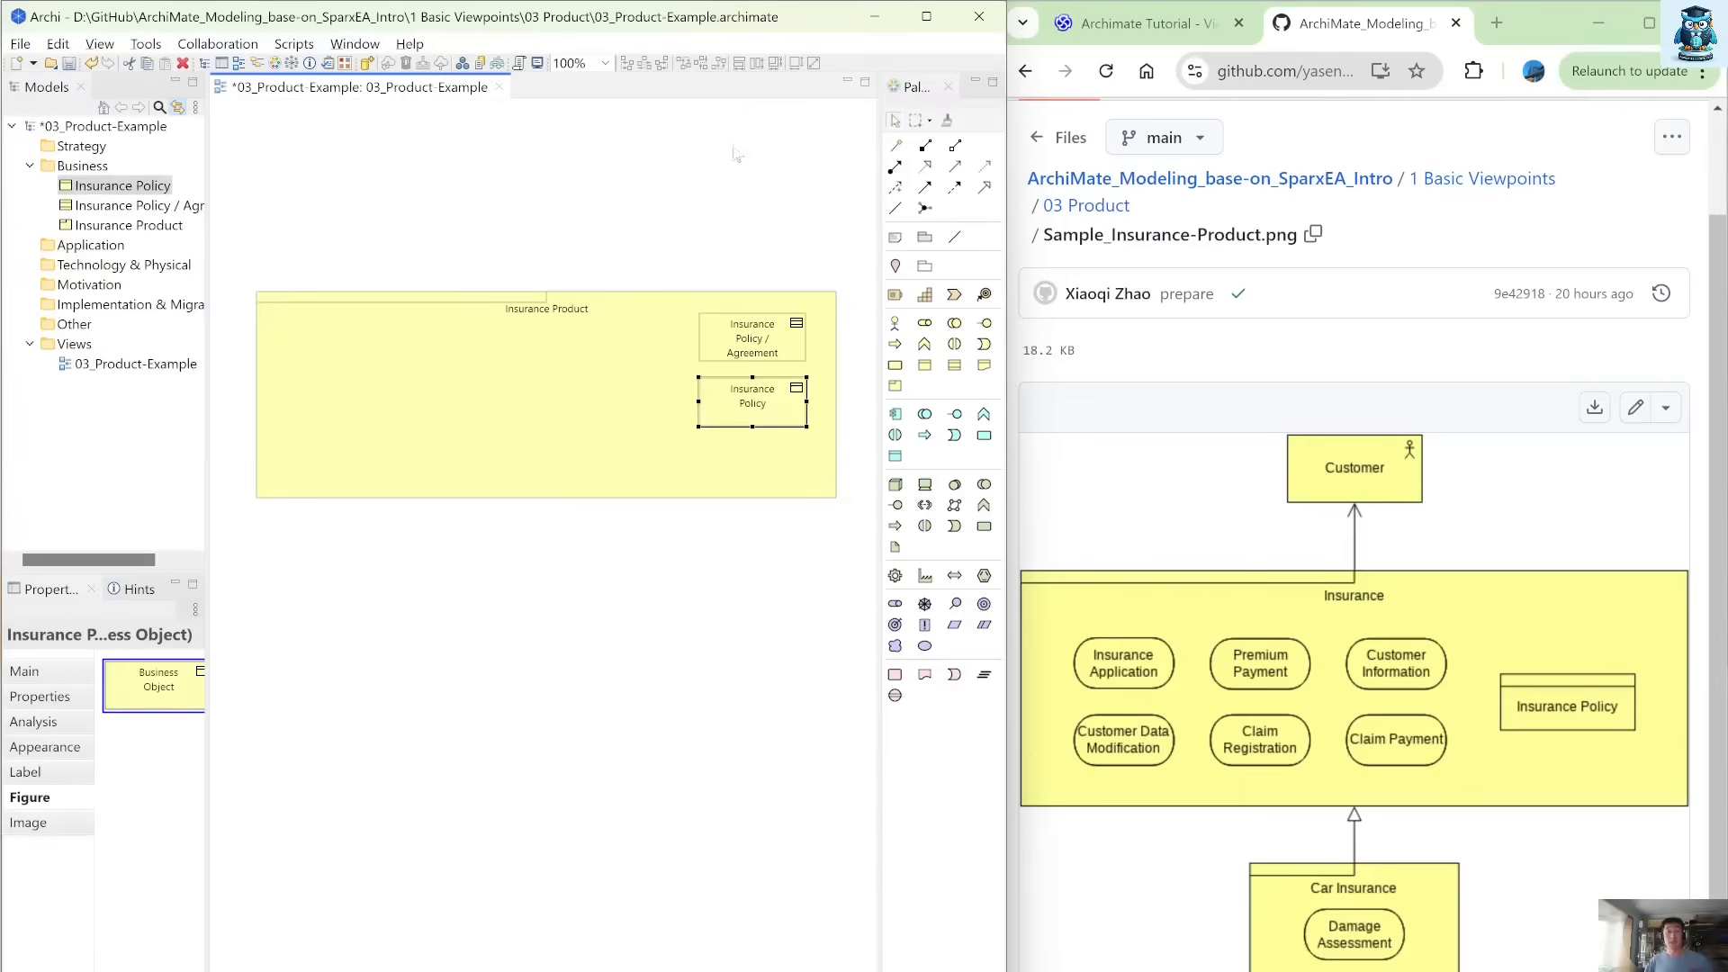
Add a Business Service below the left end of Insurance Product and connect the product to it with a Realizes relationship.
click(894, 364)
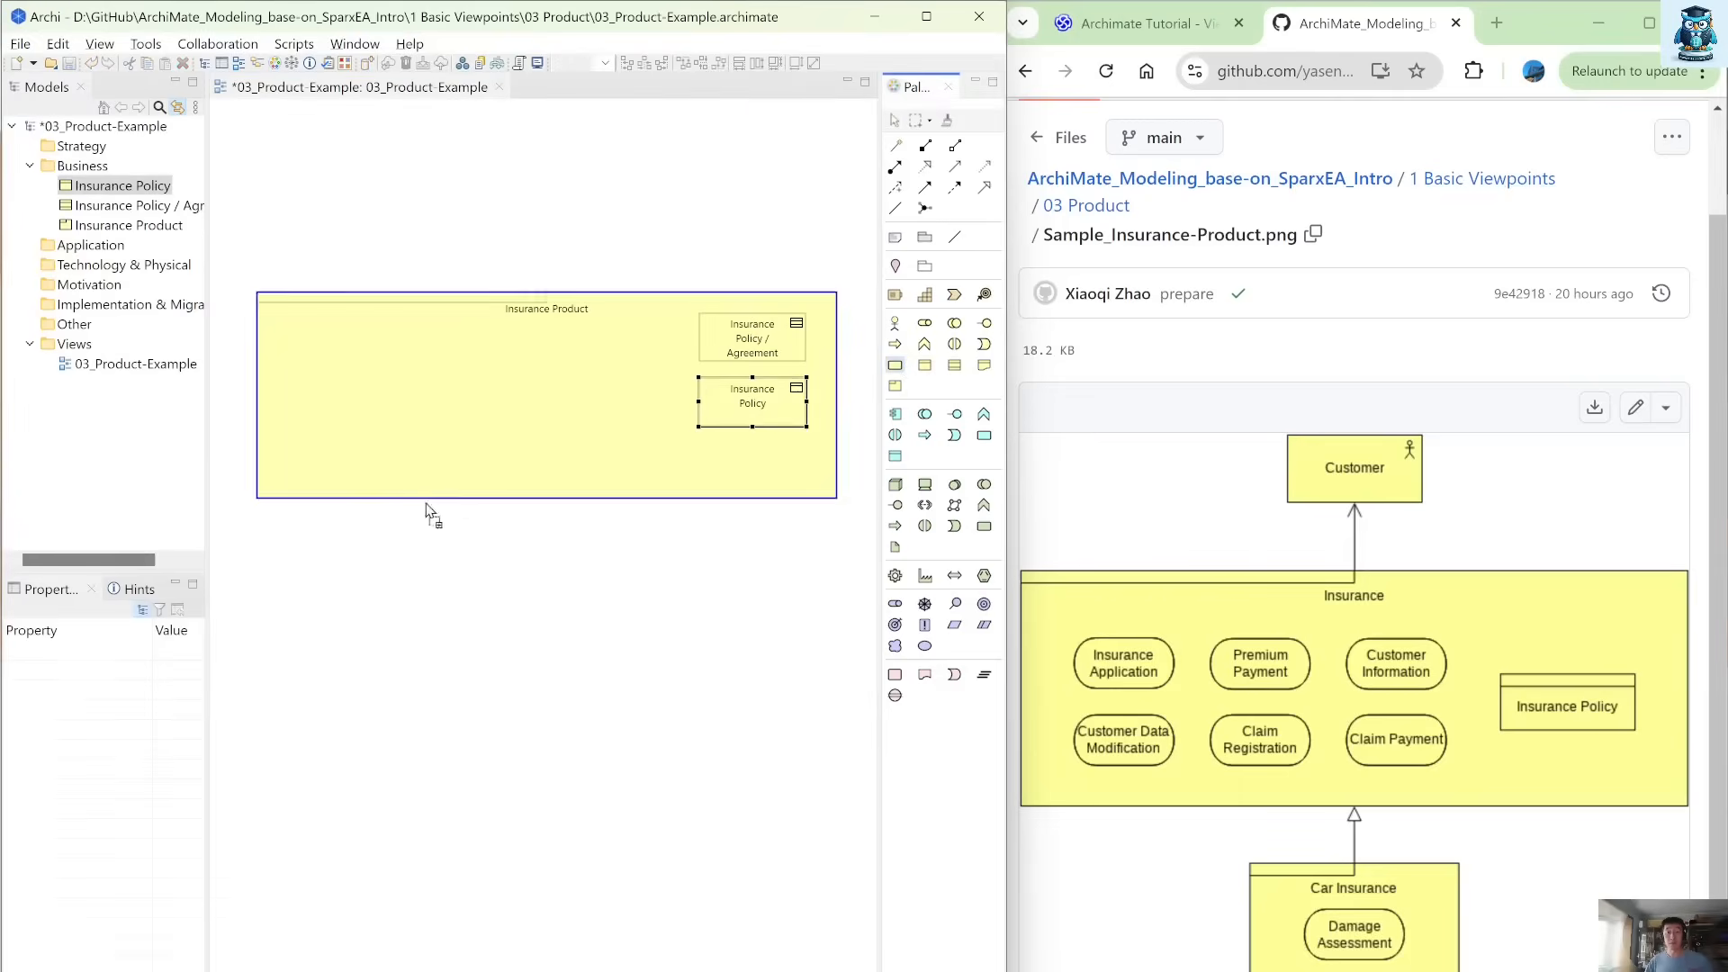
click(264, 555)
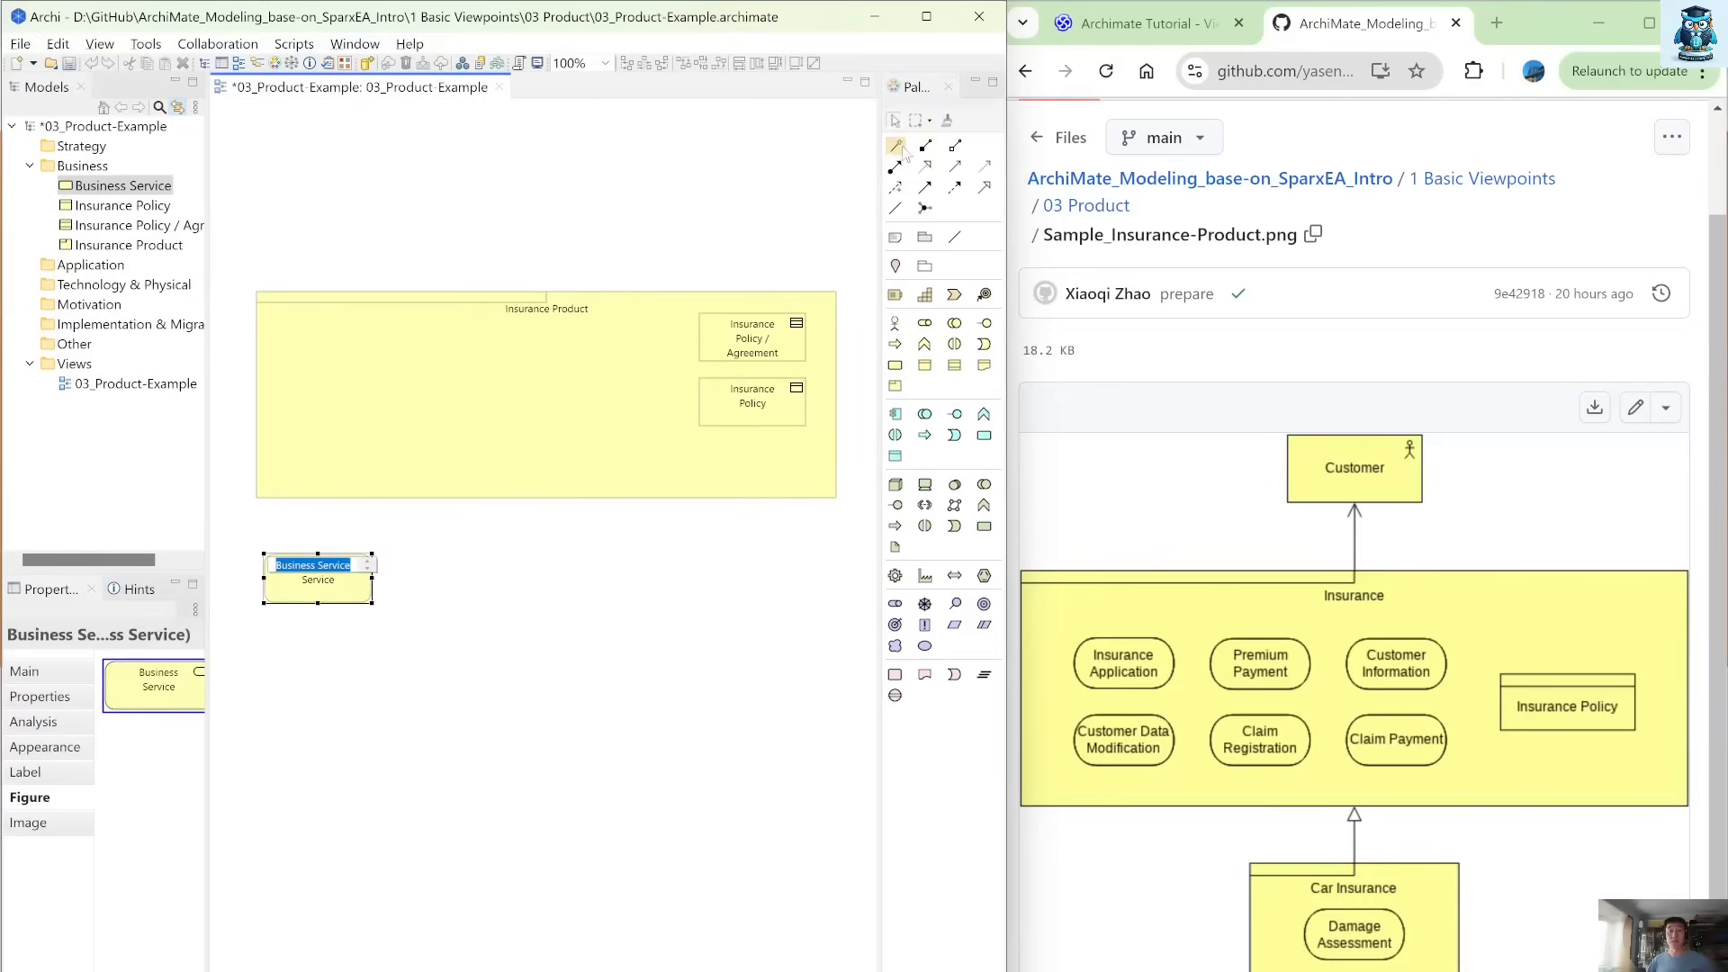
click(897, 147)
click(297, 482)
click(320, 594)
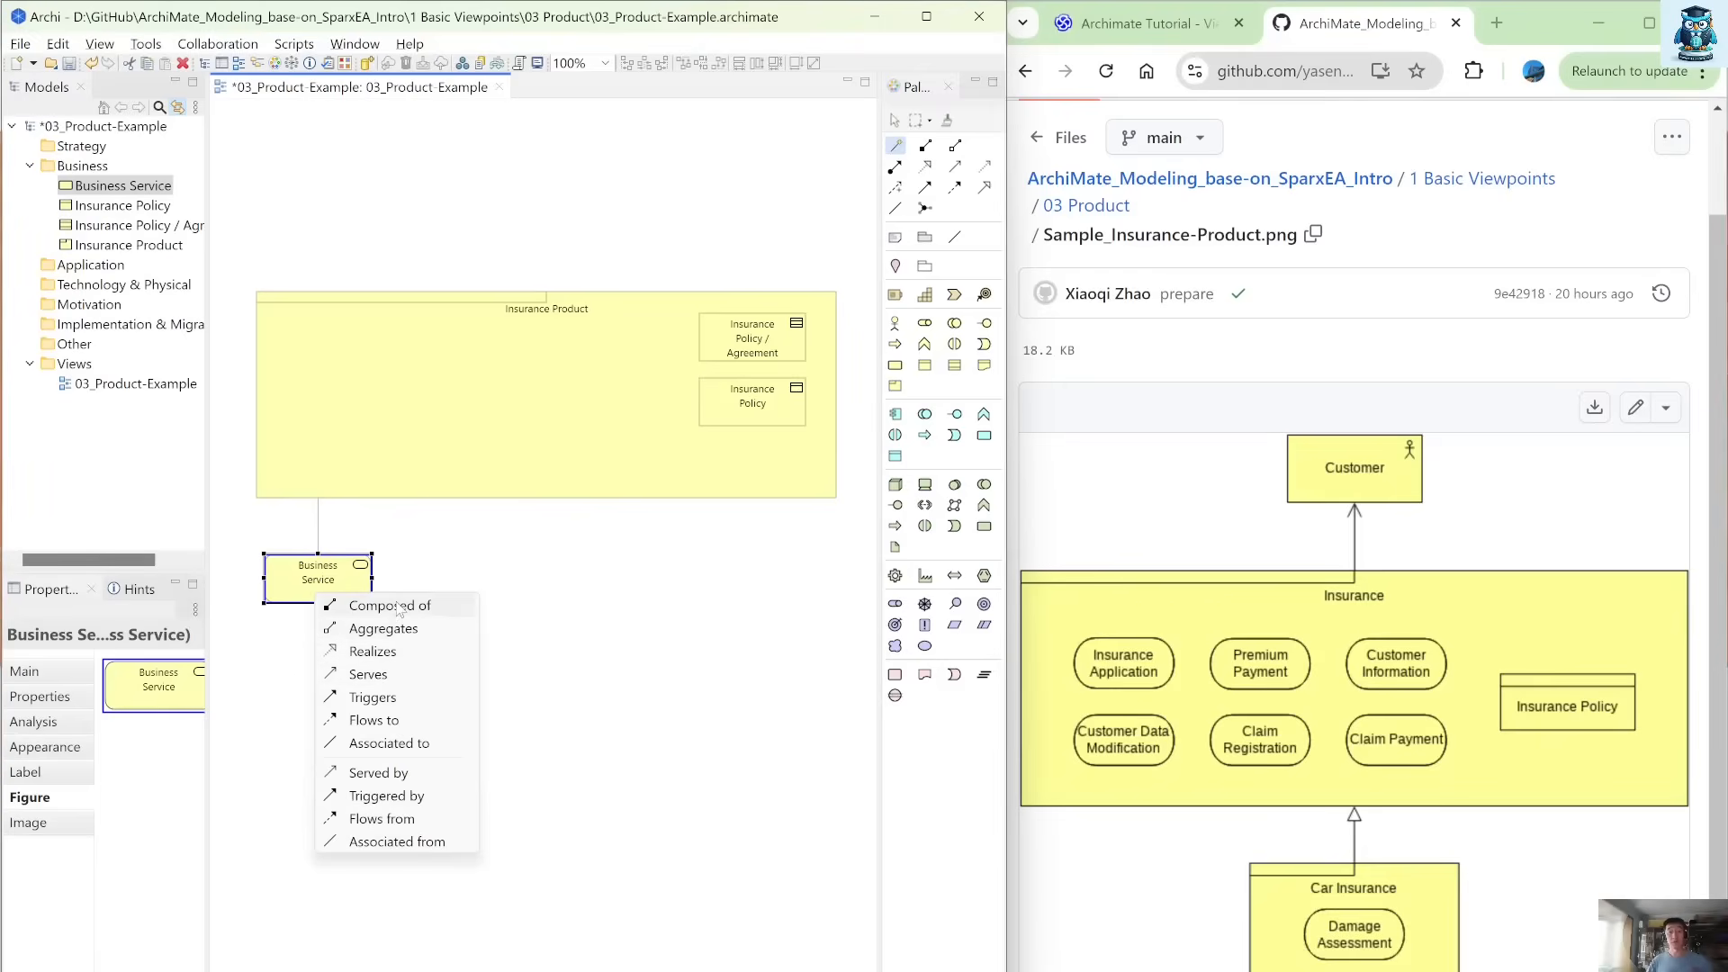
click(373, 651)
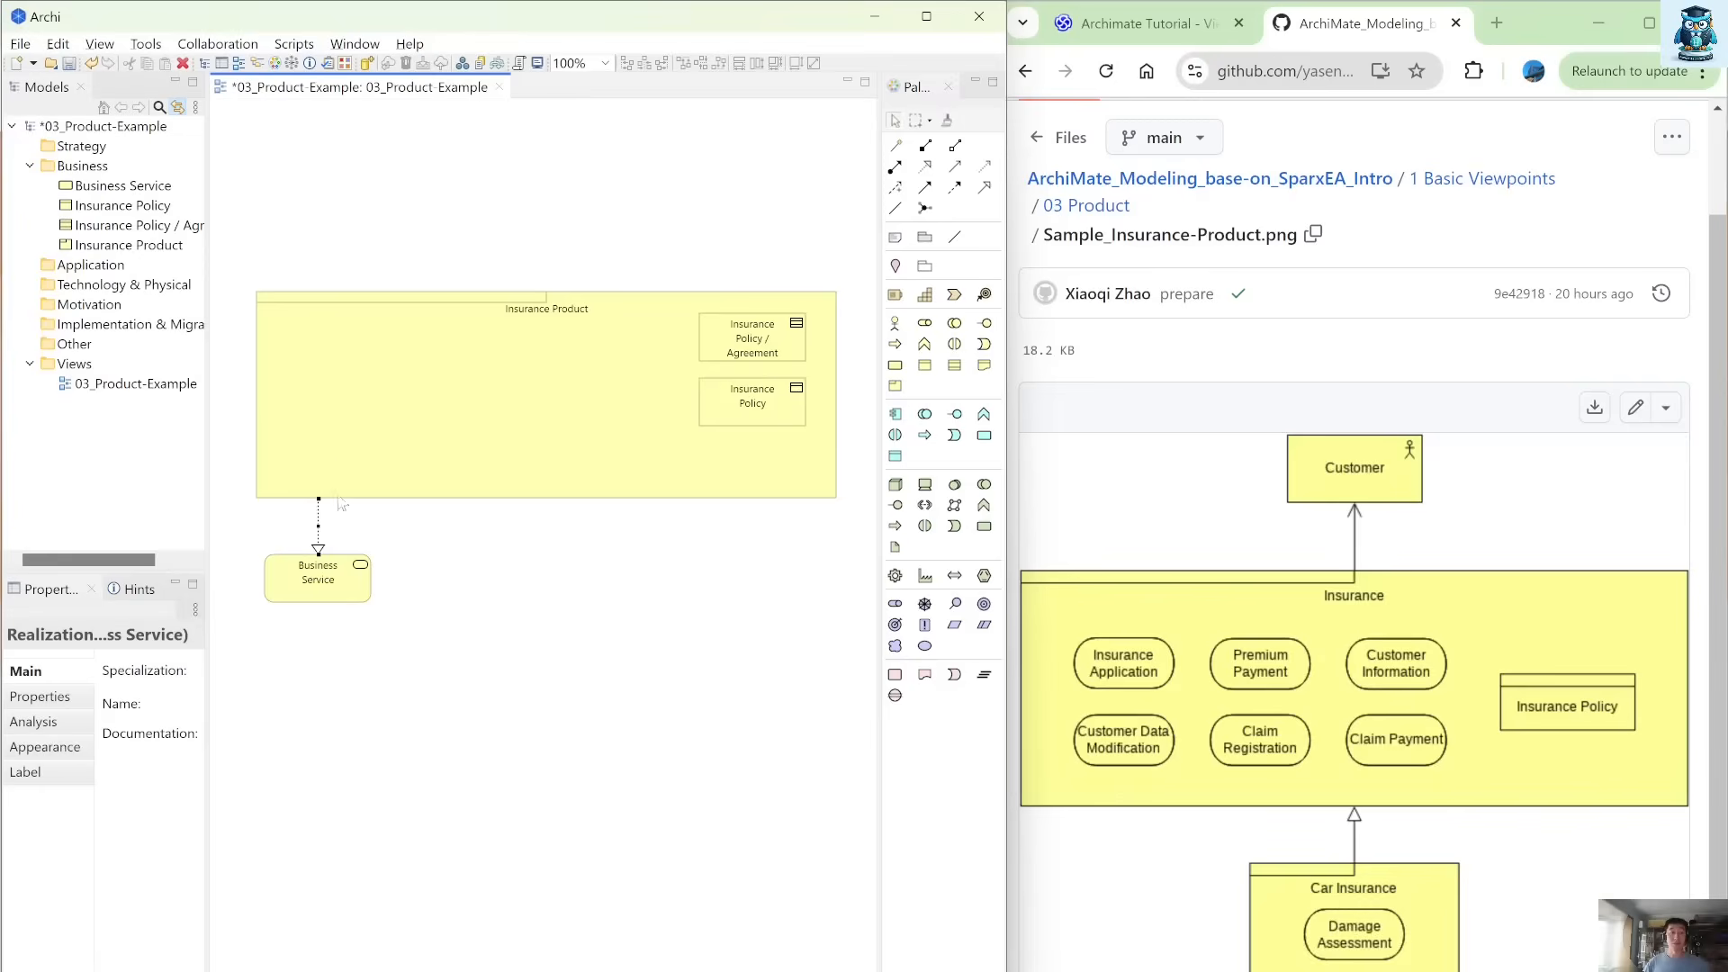
Rename the new Business Service as Insurance Application.
click(340, 590)
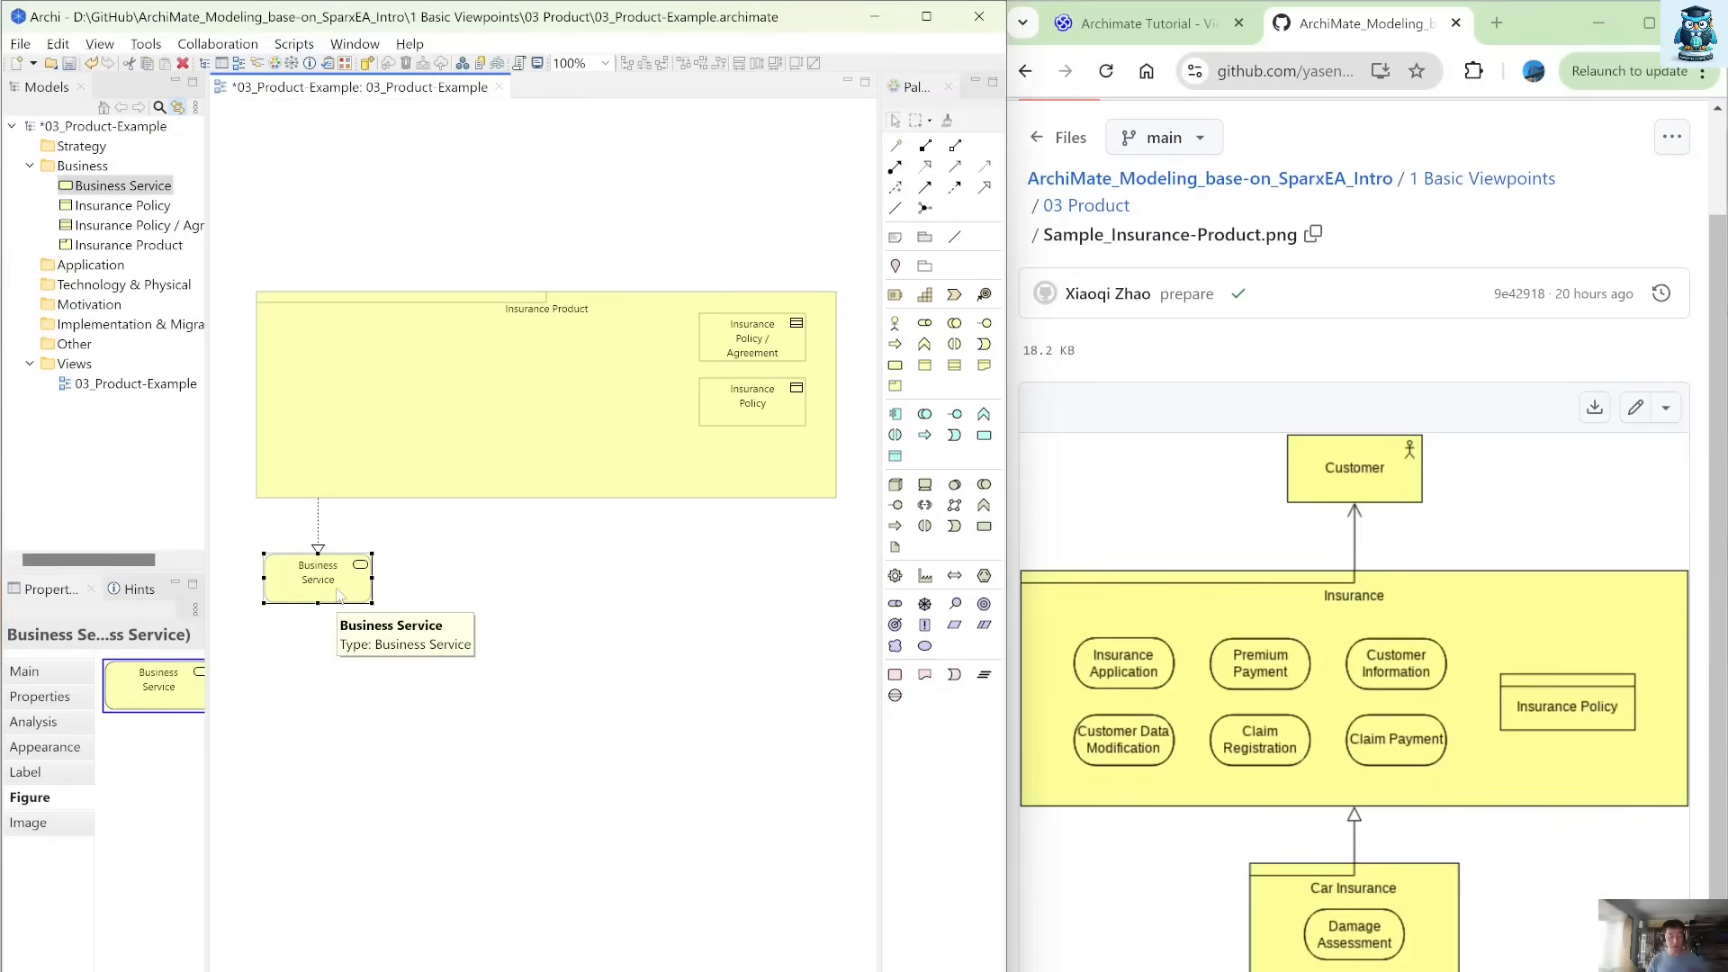
key(F2)
text(Insuranc)
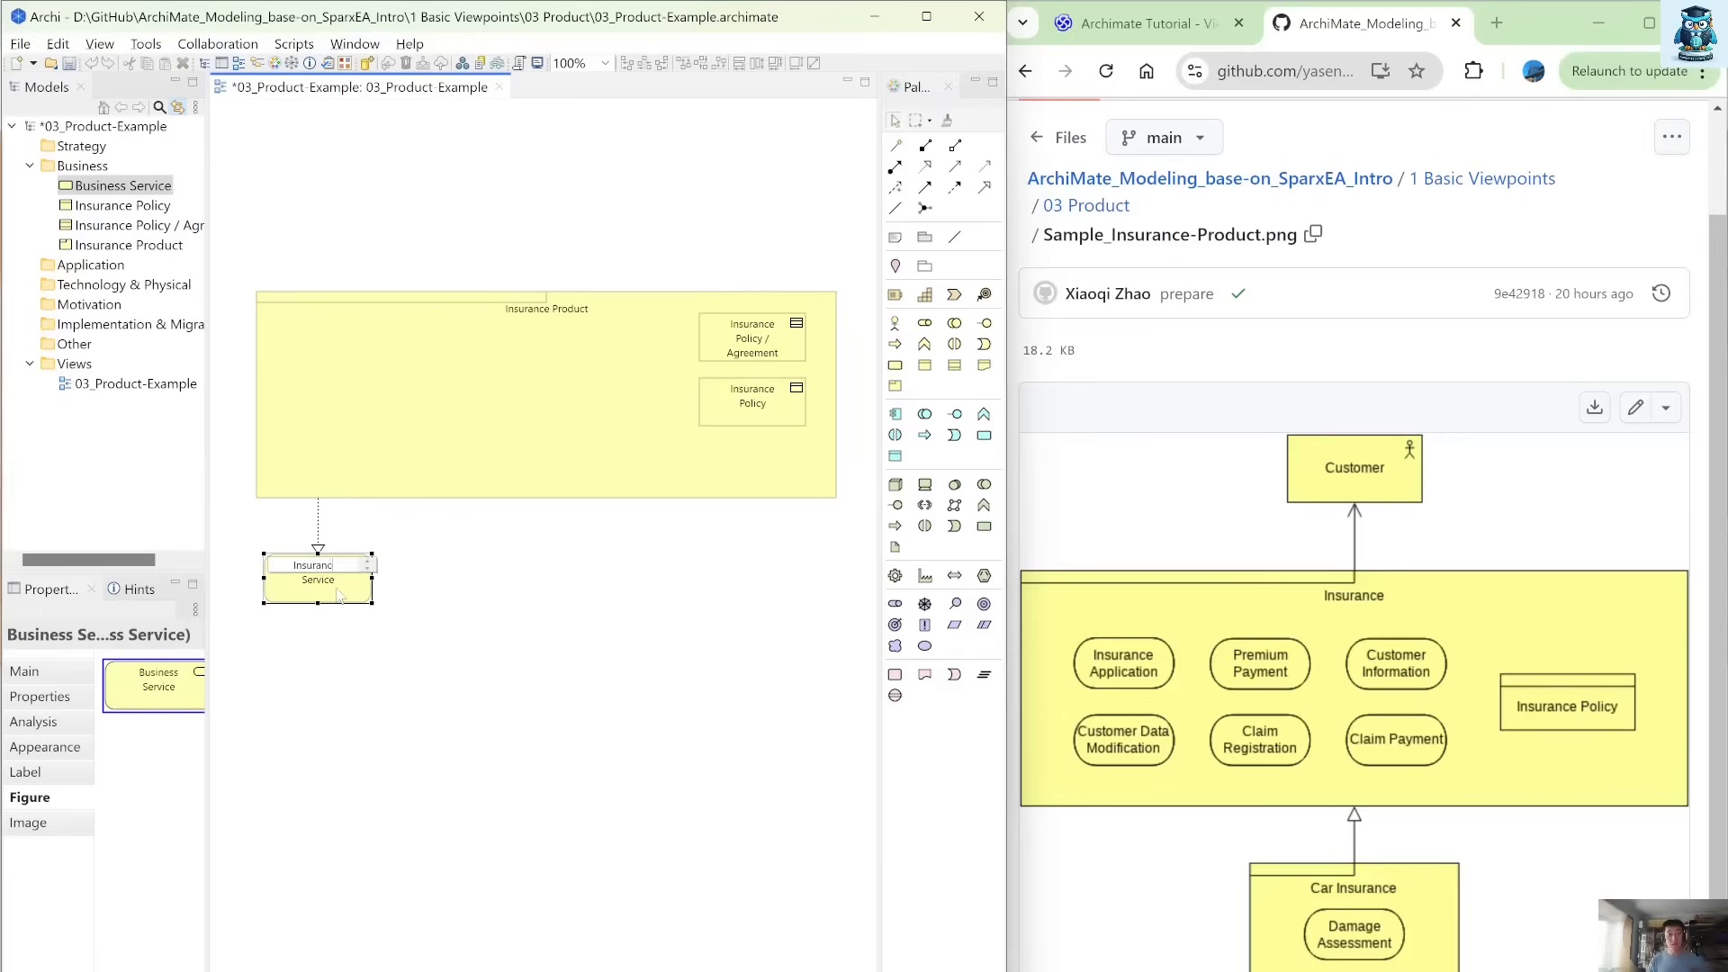
text(e Application)
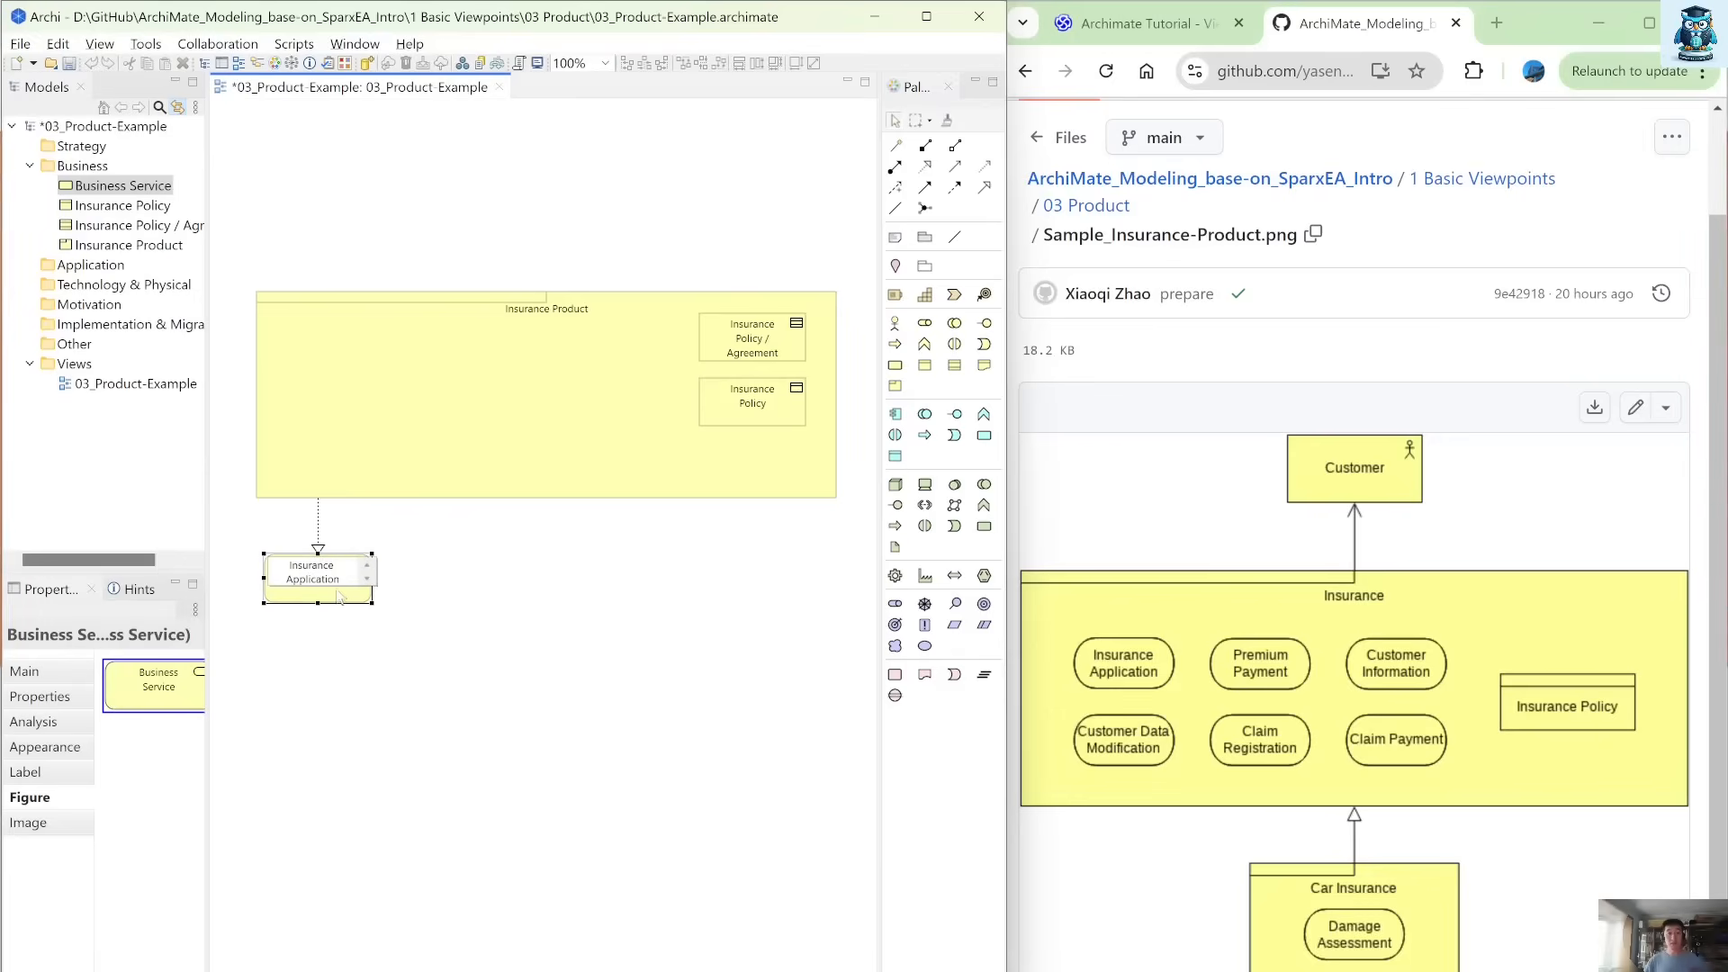
click(409, 632)
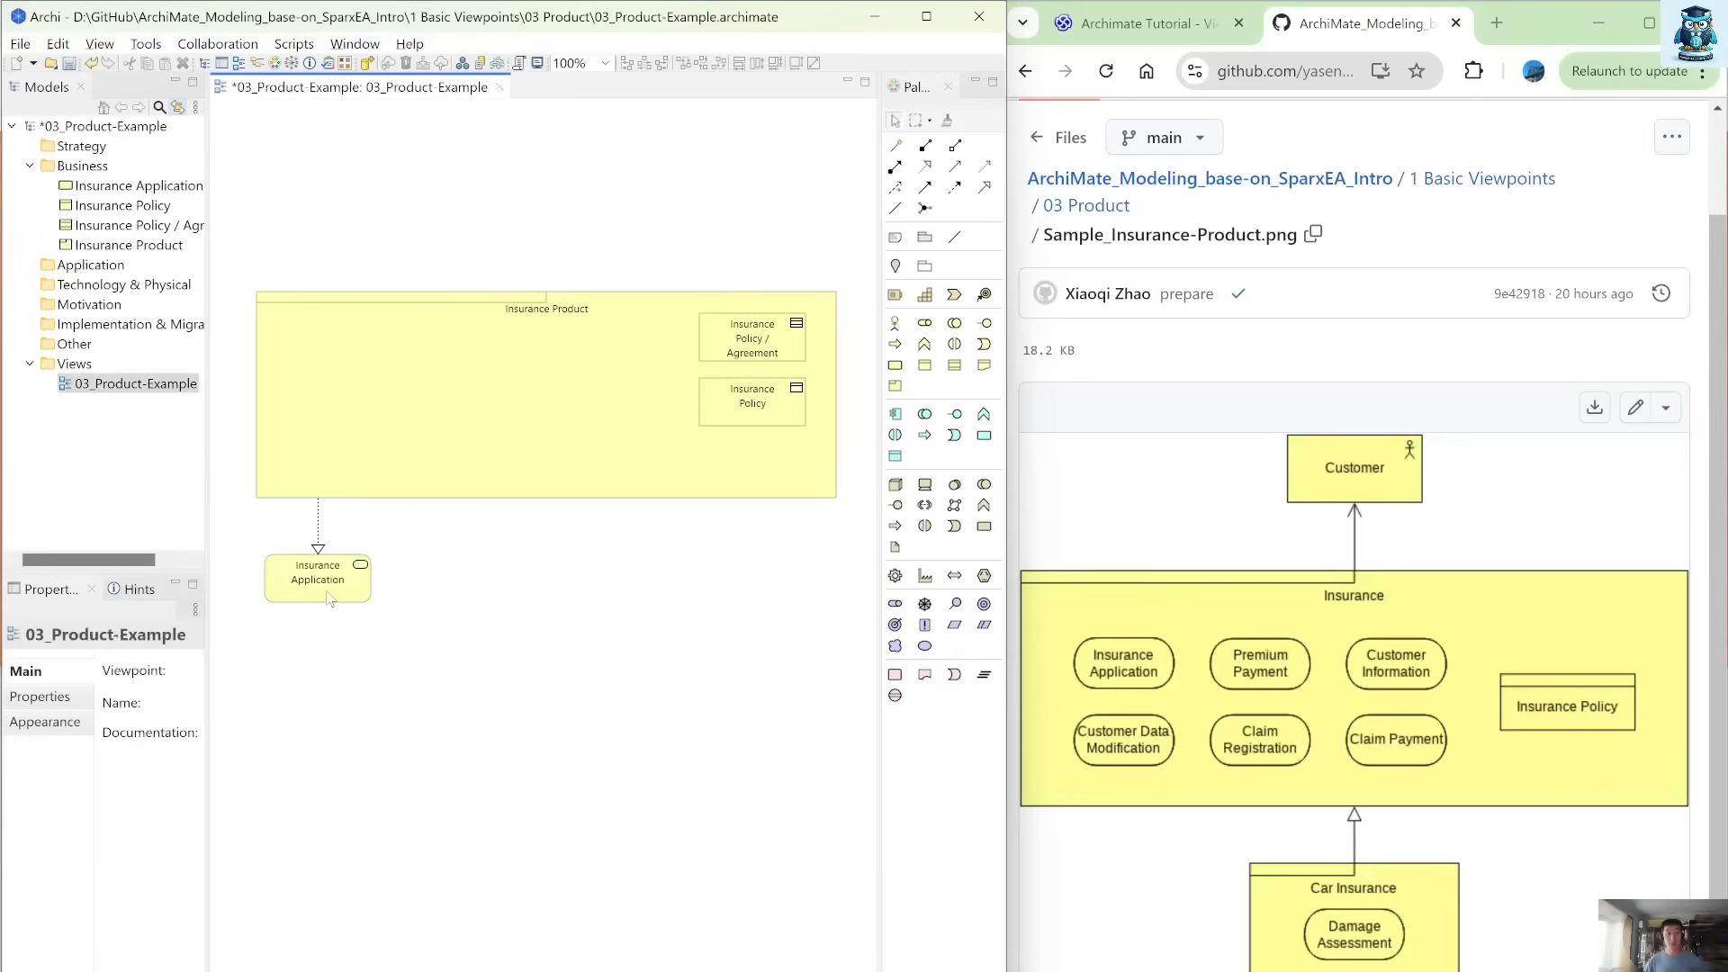
Make five copies of the Insurance Application service and arrange all six services in two rows of three below Insurance Product.
click(326, 594)
key(ctrl+c)
key(ctrl+v)
drag(329, 603, 452, 583)
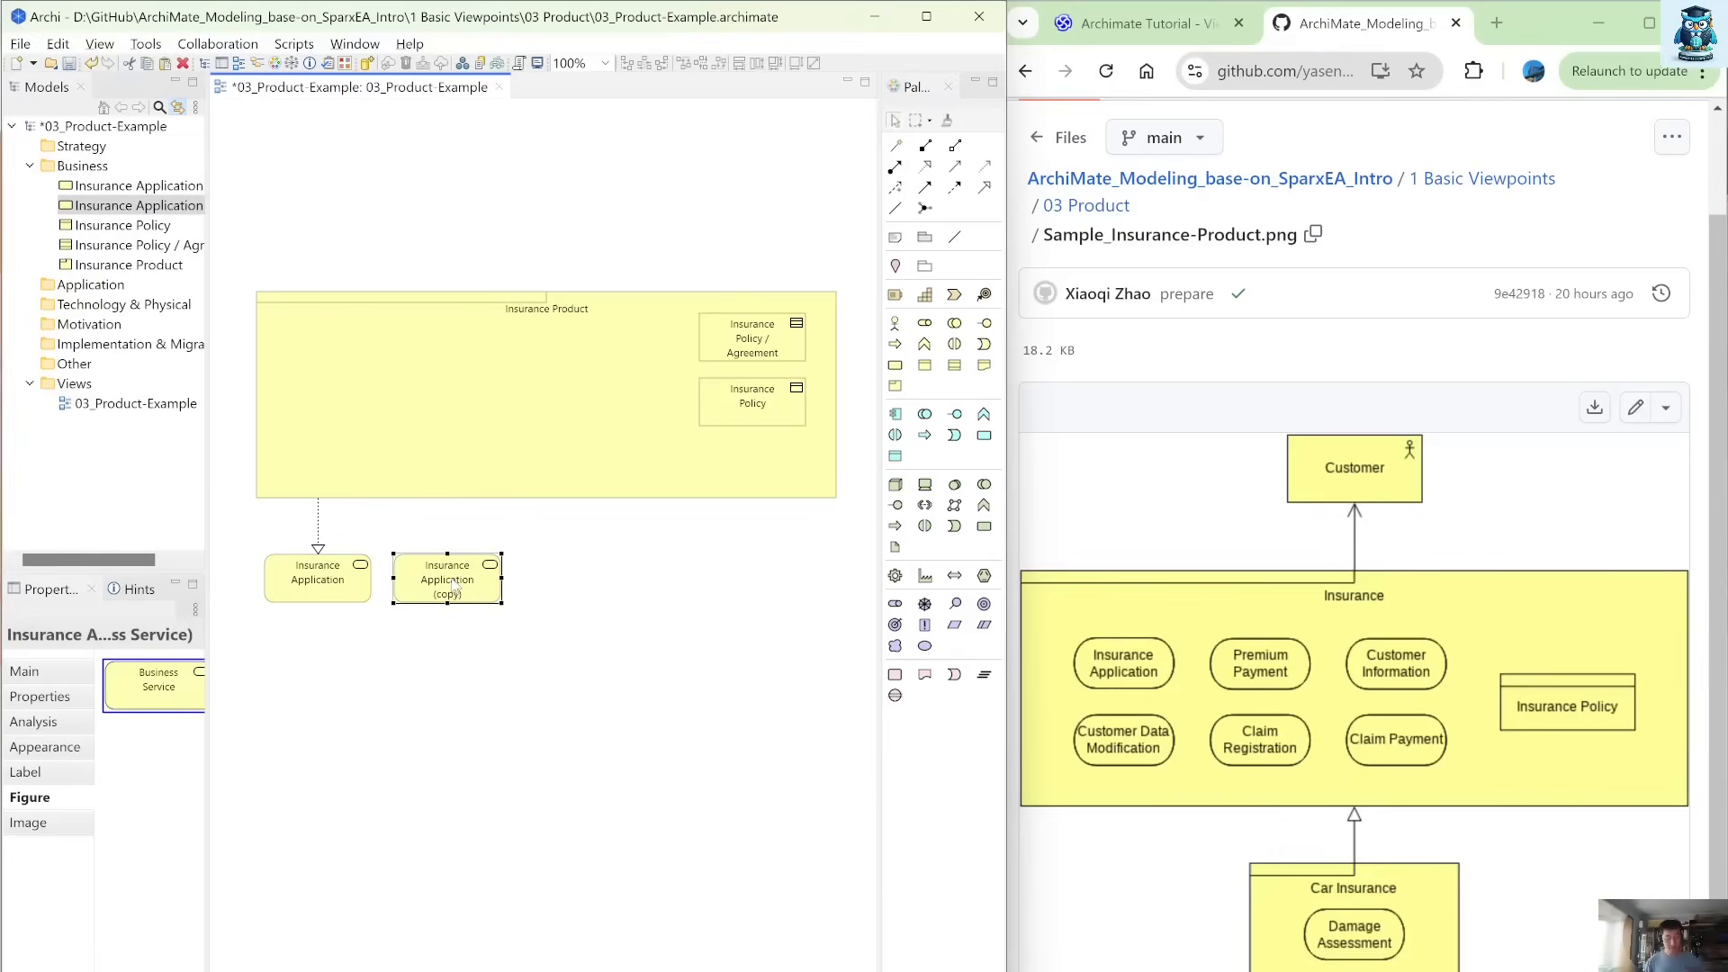
key(ctrl+v)
mouse_move(380, 639)
mouse_down()
mouse_move(616, 583)
mouse_move(585, 601)
mouse_up()
mouse_move(688, 644)
mouse_down()
mouse_move(282, 527)
mouse_move(246, 532)
mouse_move(325, 619)
mouse_move(318, 644)
mouse_up()
key(ctrl+v)
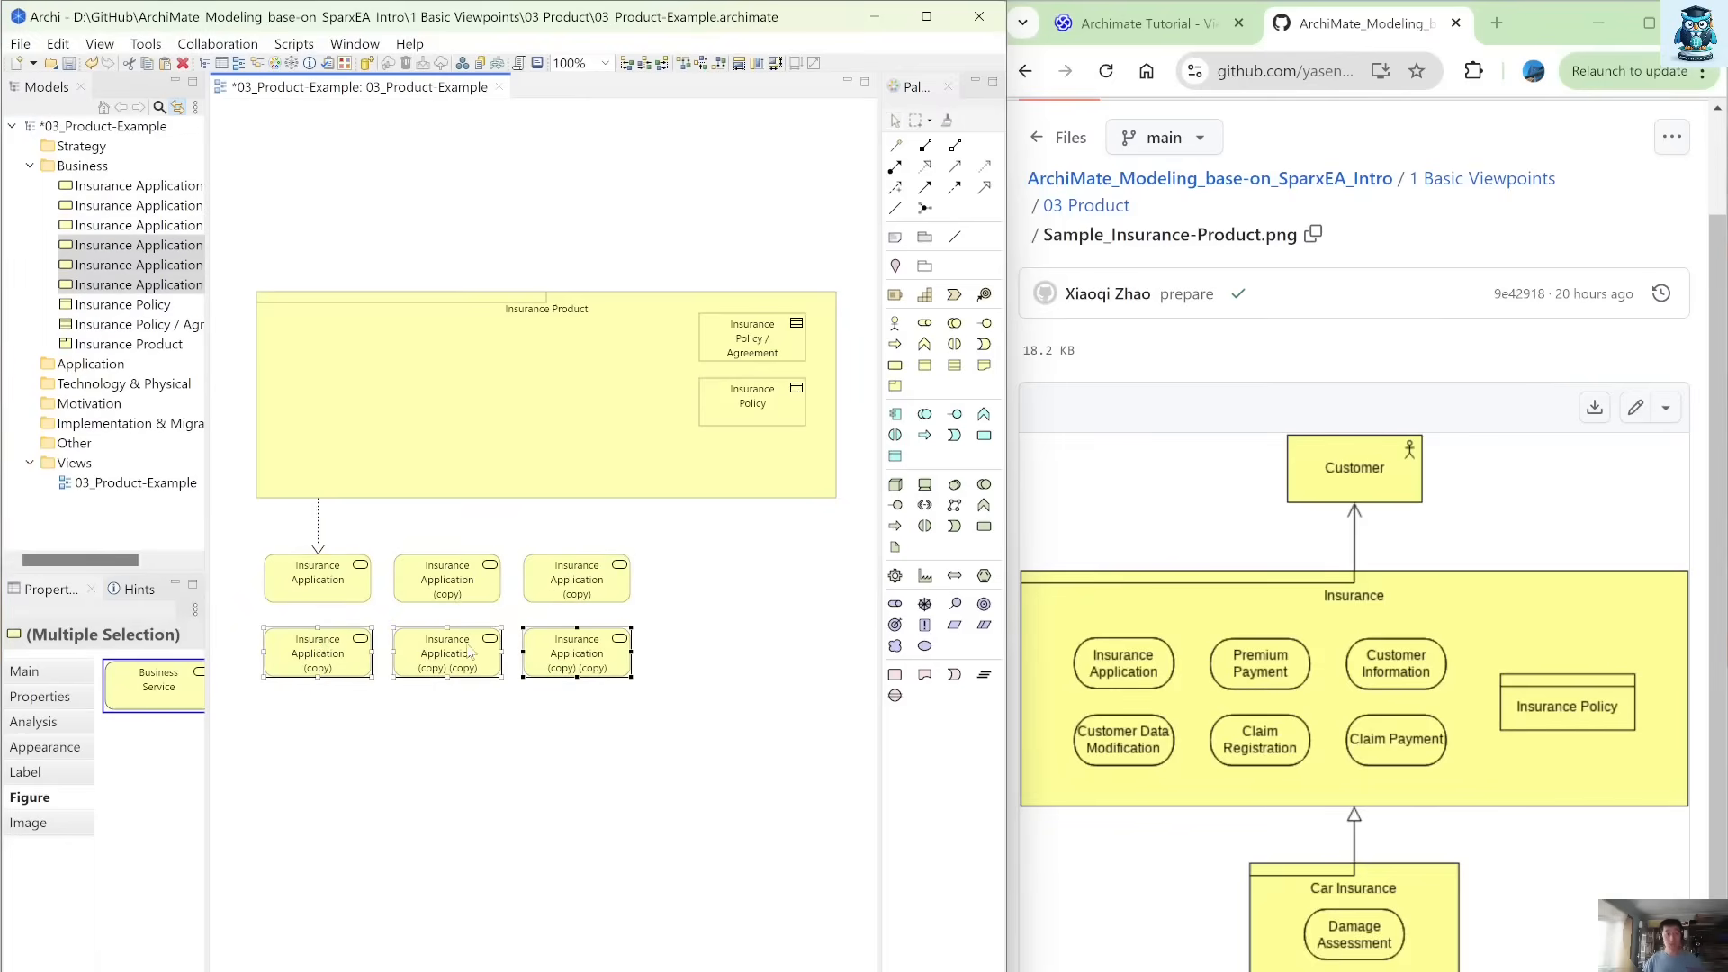
Rename the second and third services in the upper row as Premium Payment and Customer Information.
click(455, 594)
click(456, 585)
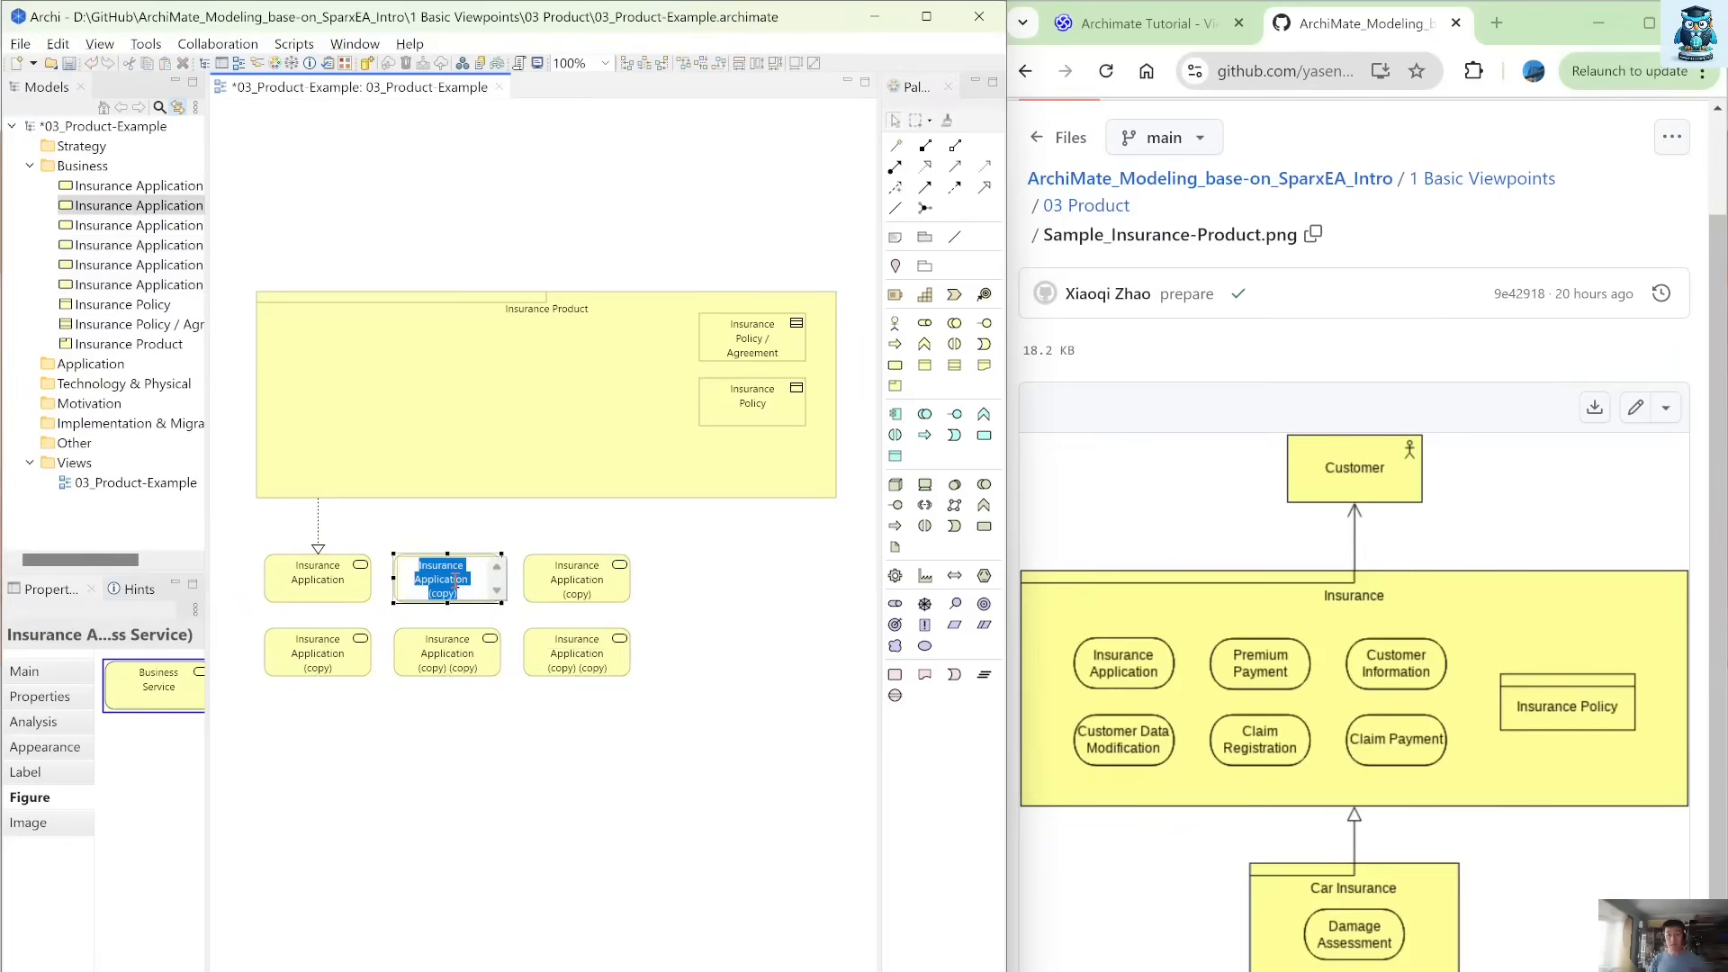
text(Premium Payment)
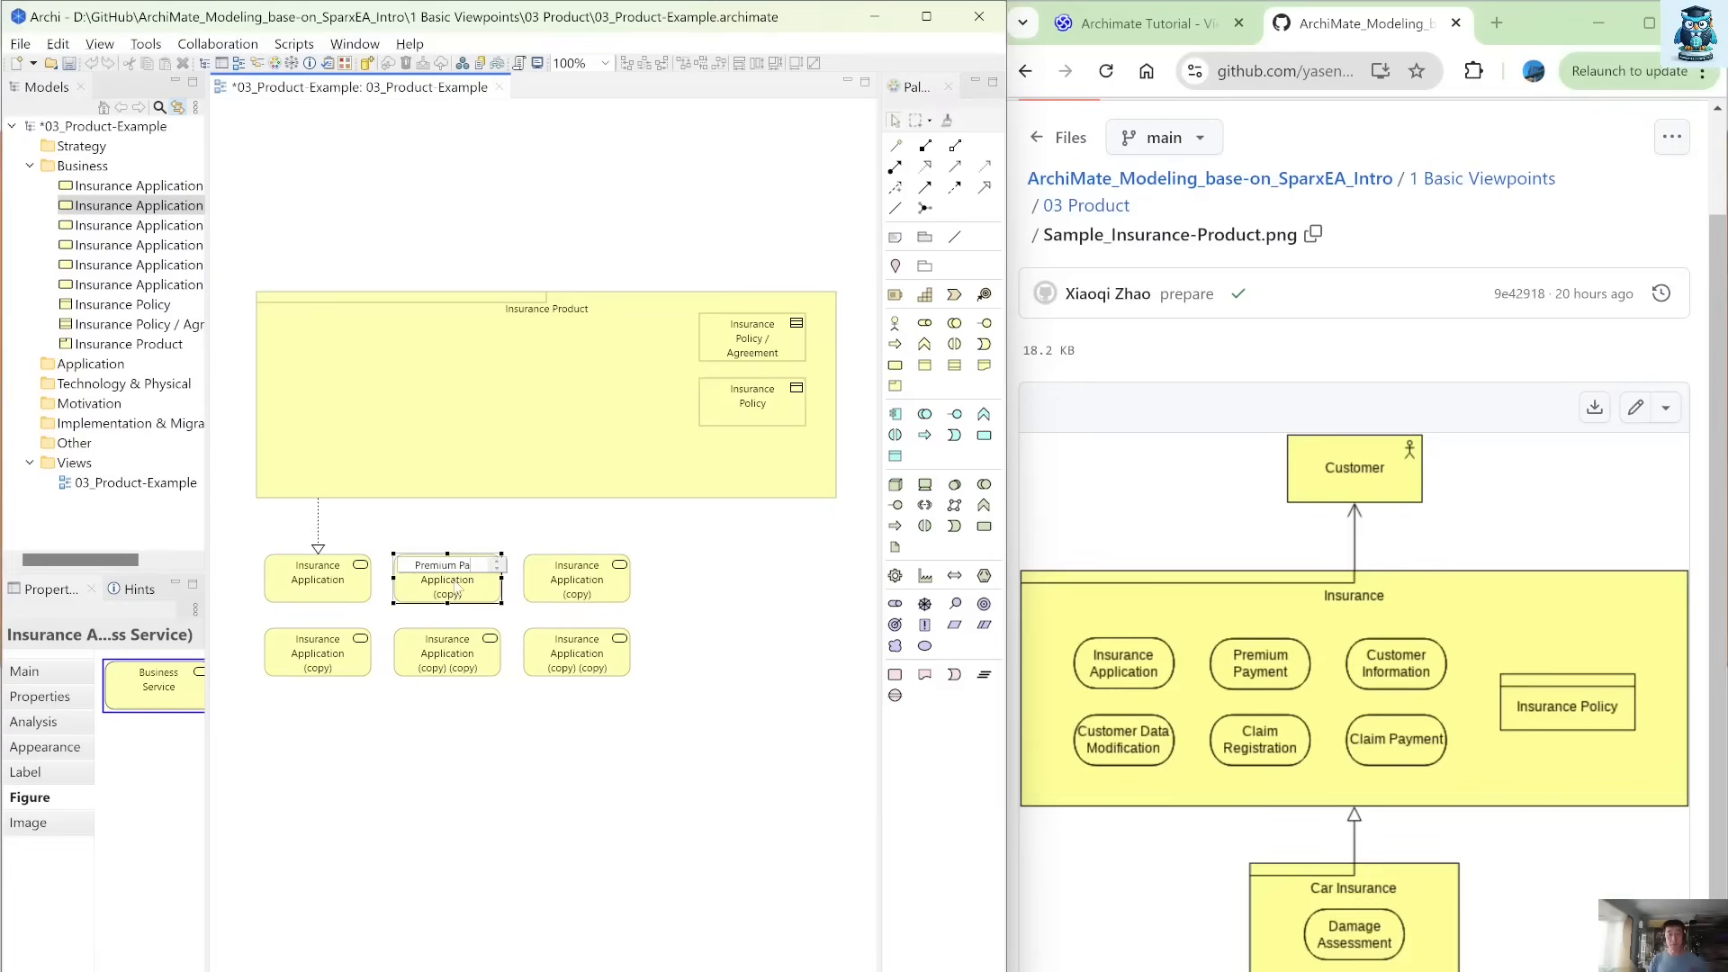
click(558, 583)
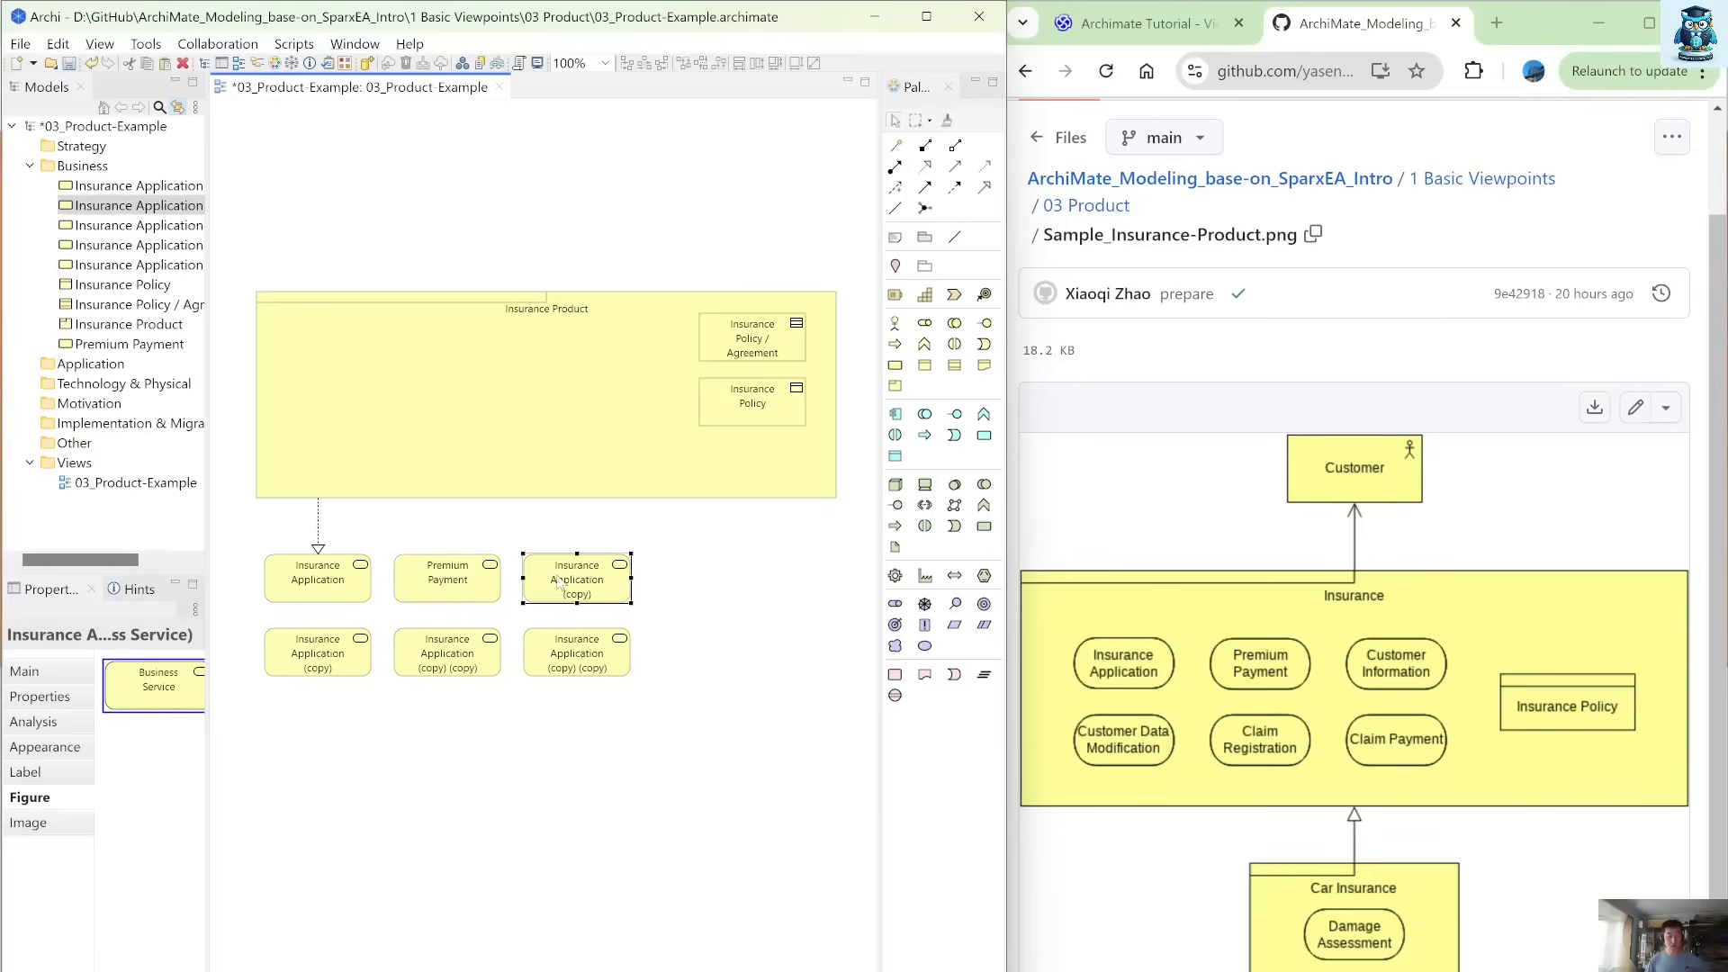
click(558, 583)
text(Customer)
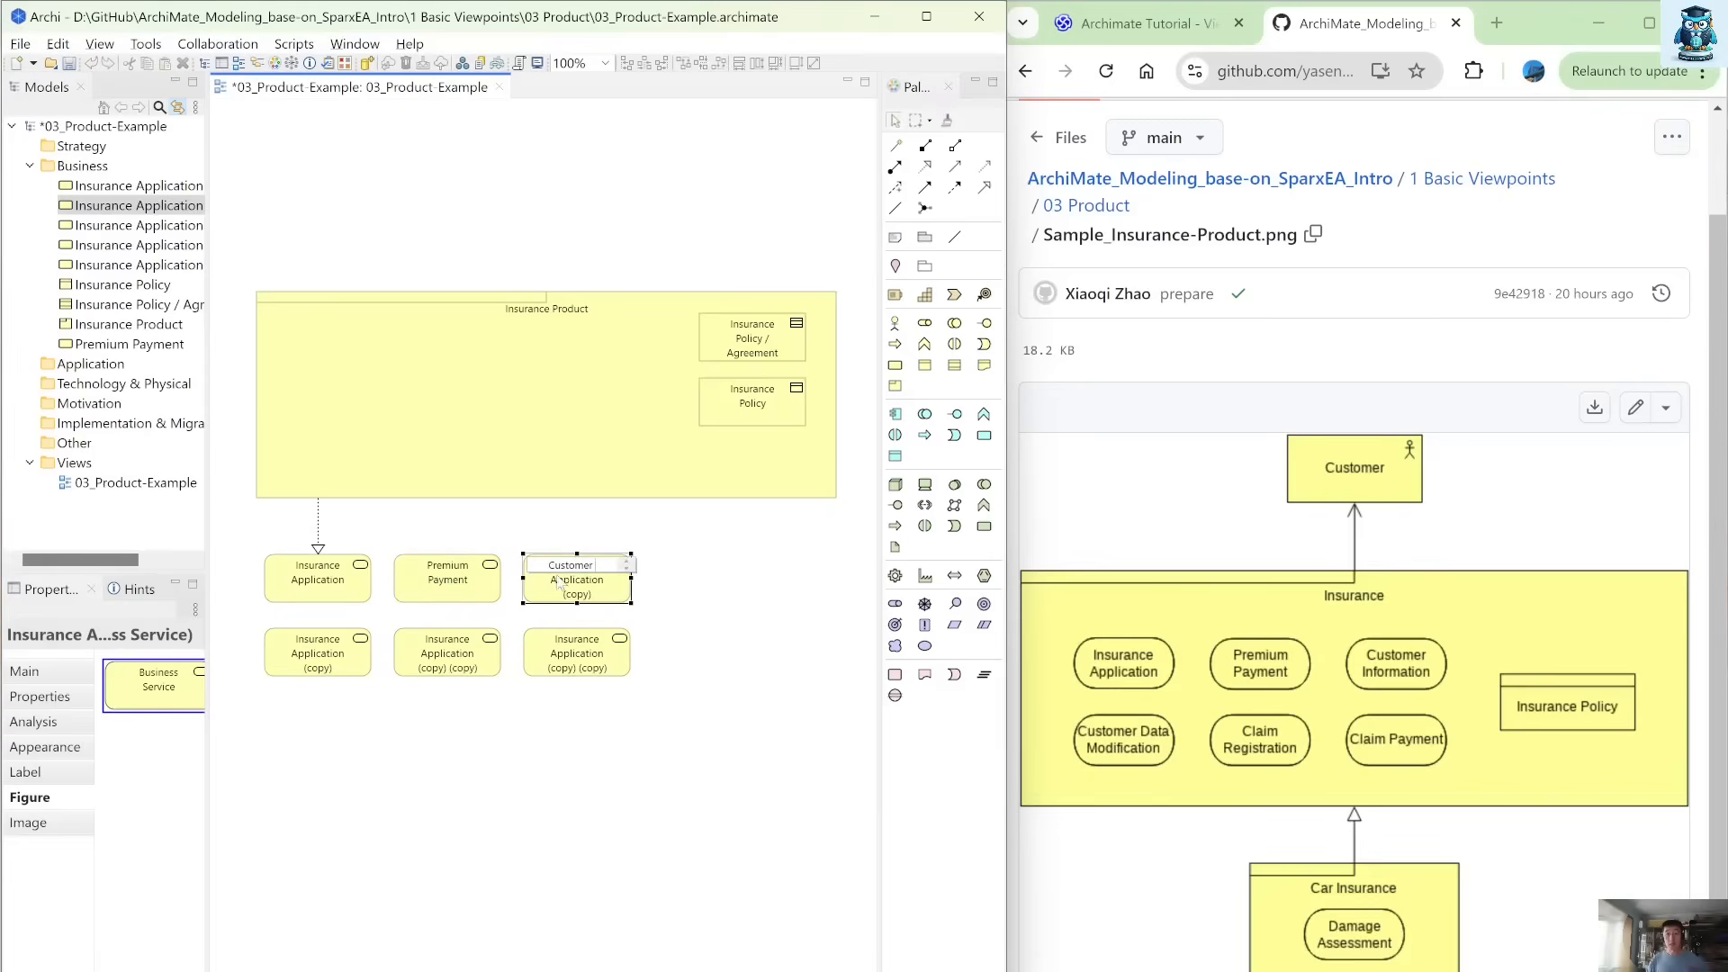
text( Information)
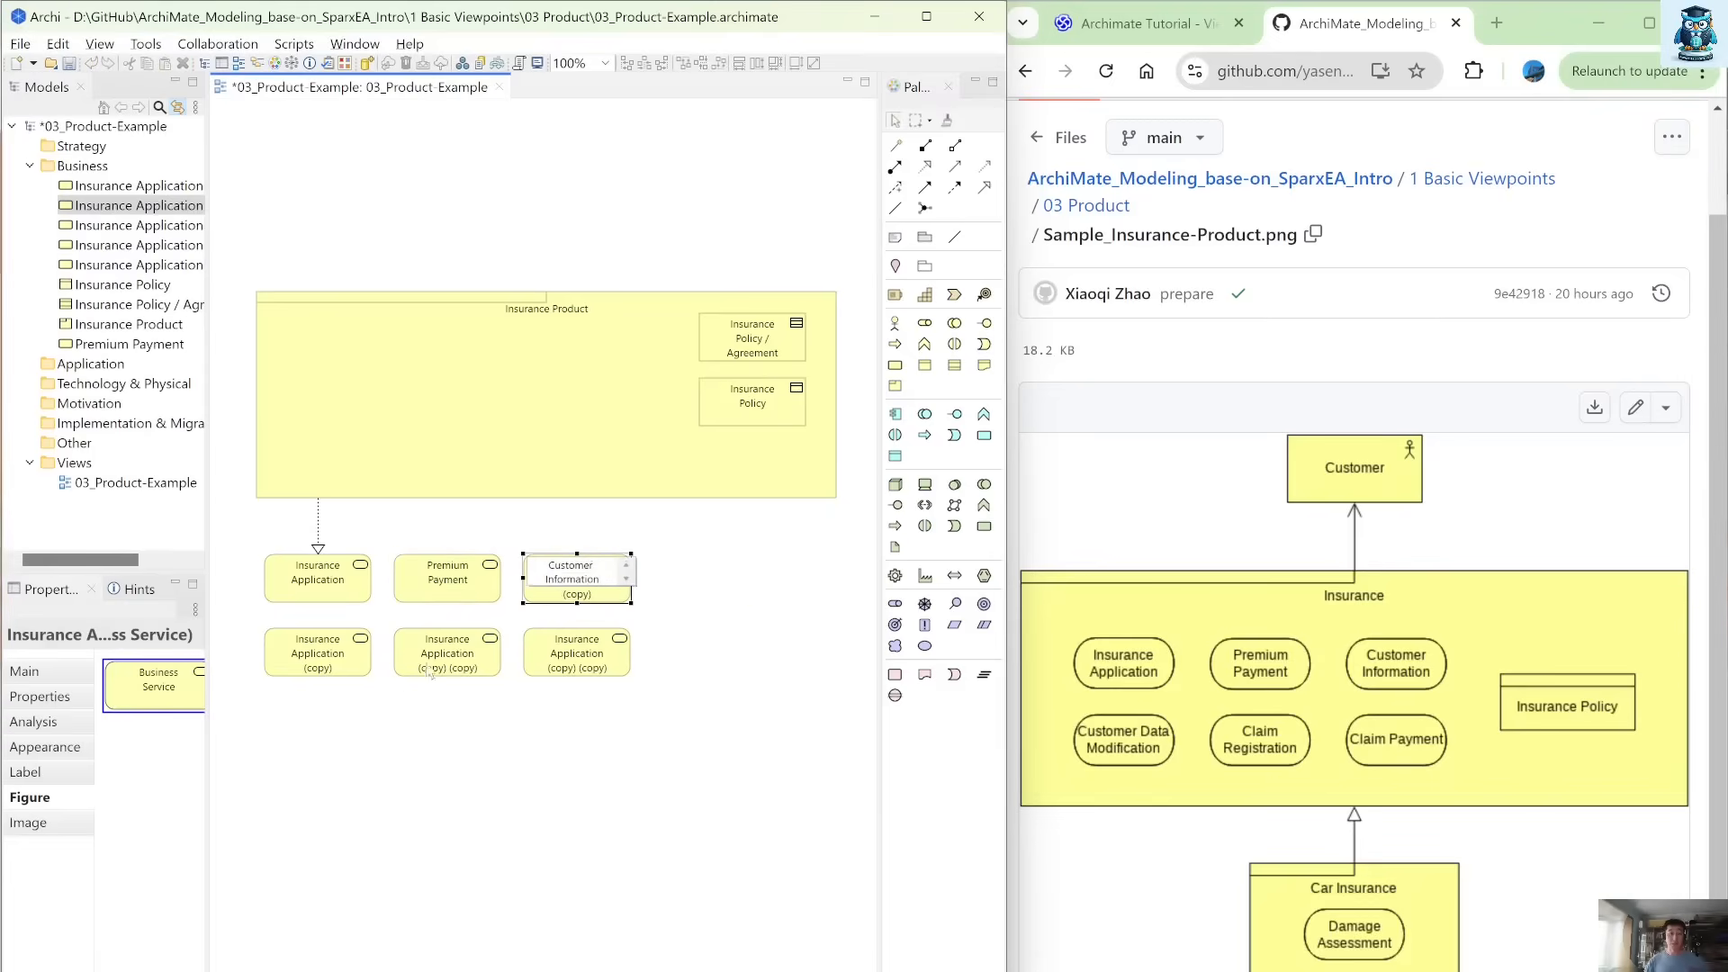
Rename the first service in the lower row as Customer Data Modification.
click(332, 660)
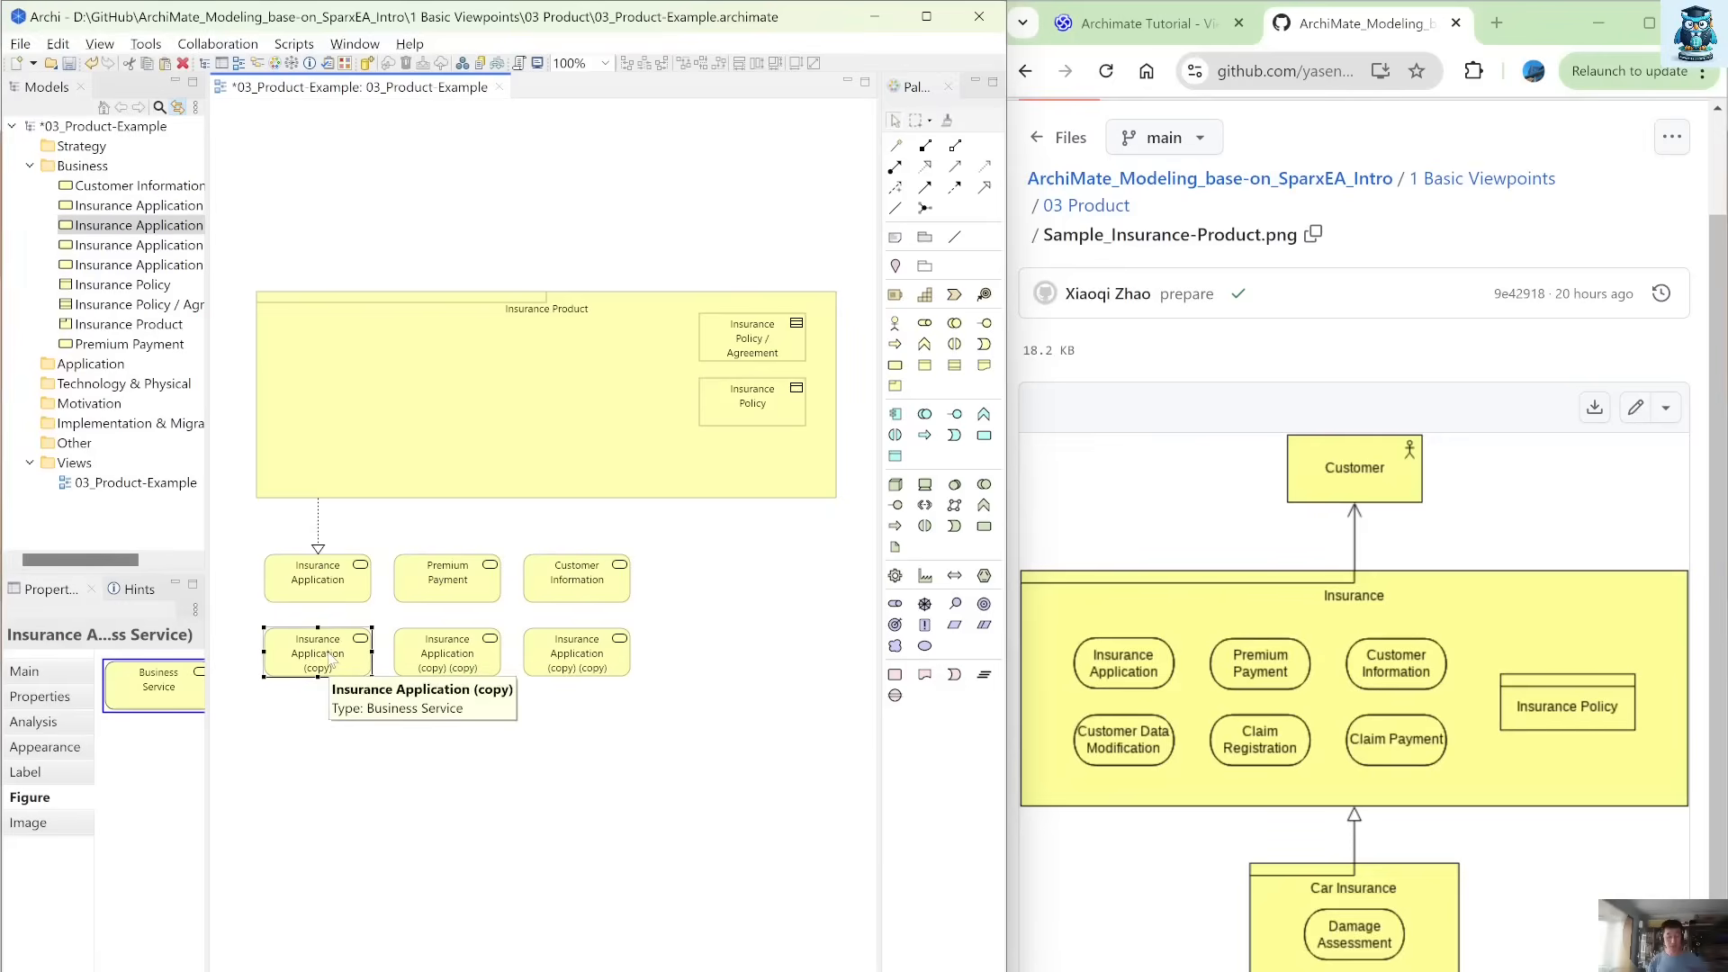
click(331, 655)
text(Customer D)
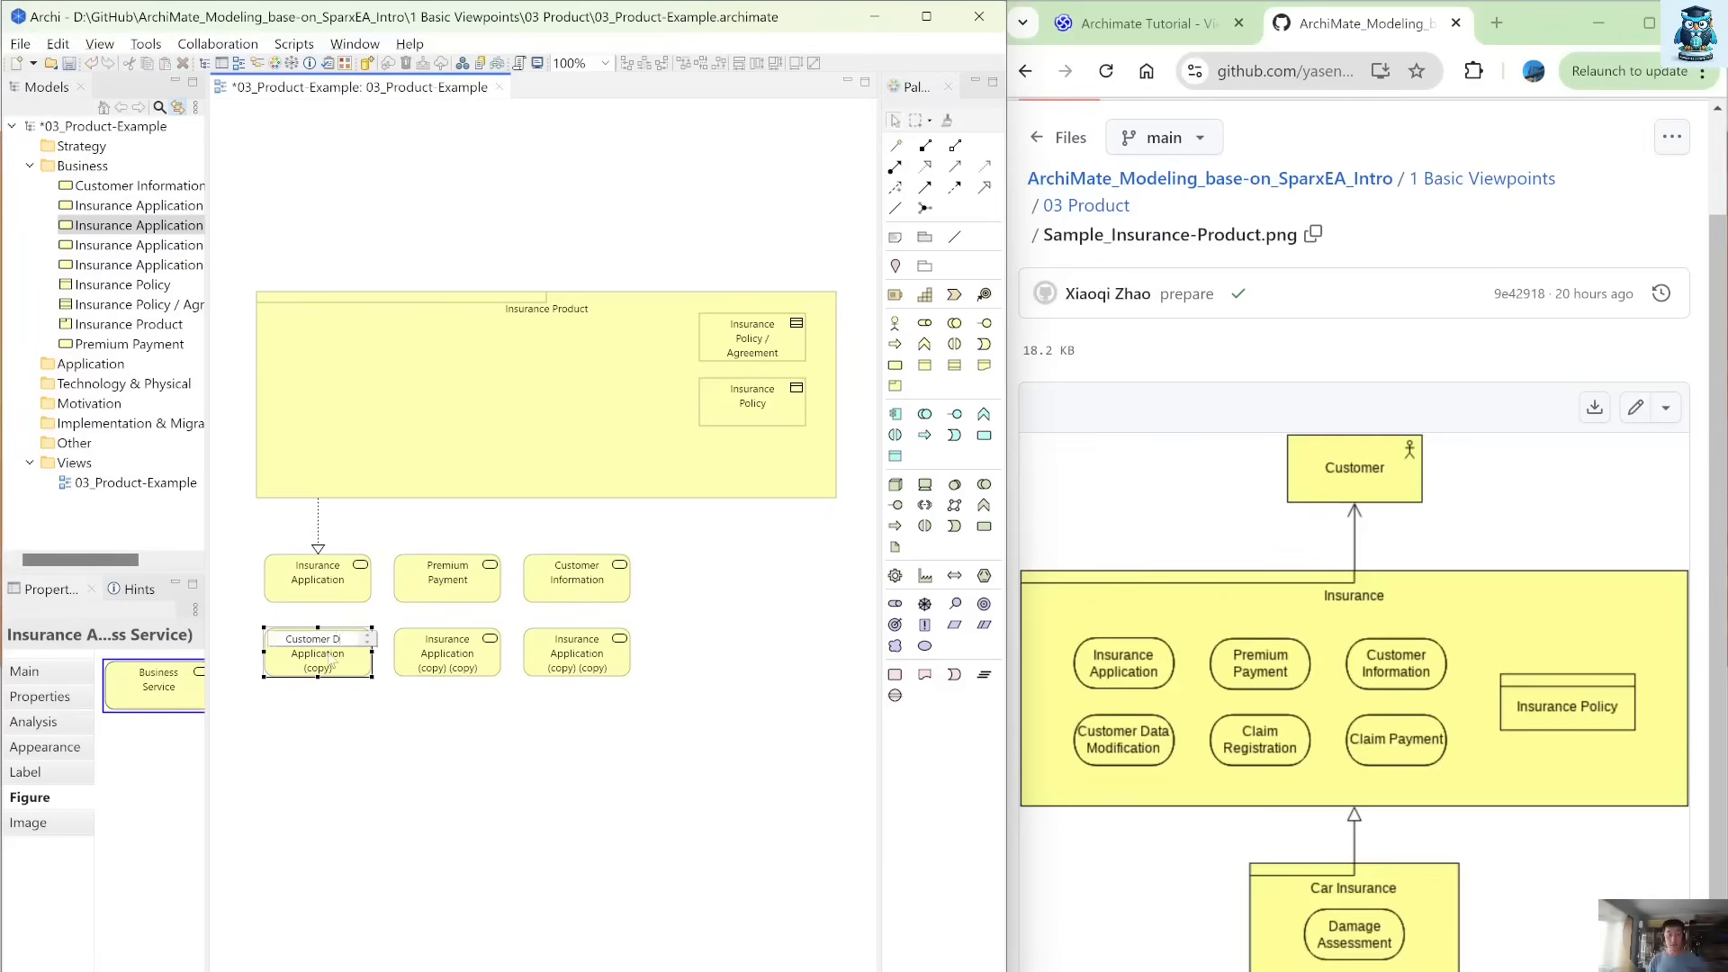
text(ata Mo)
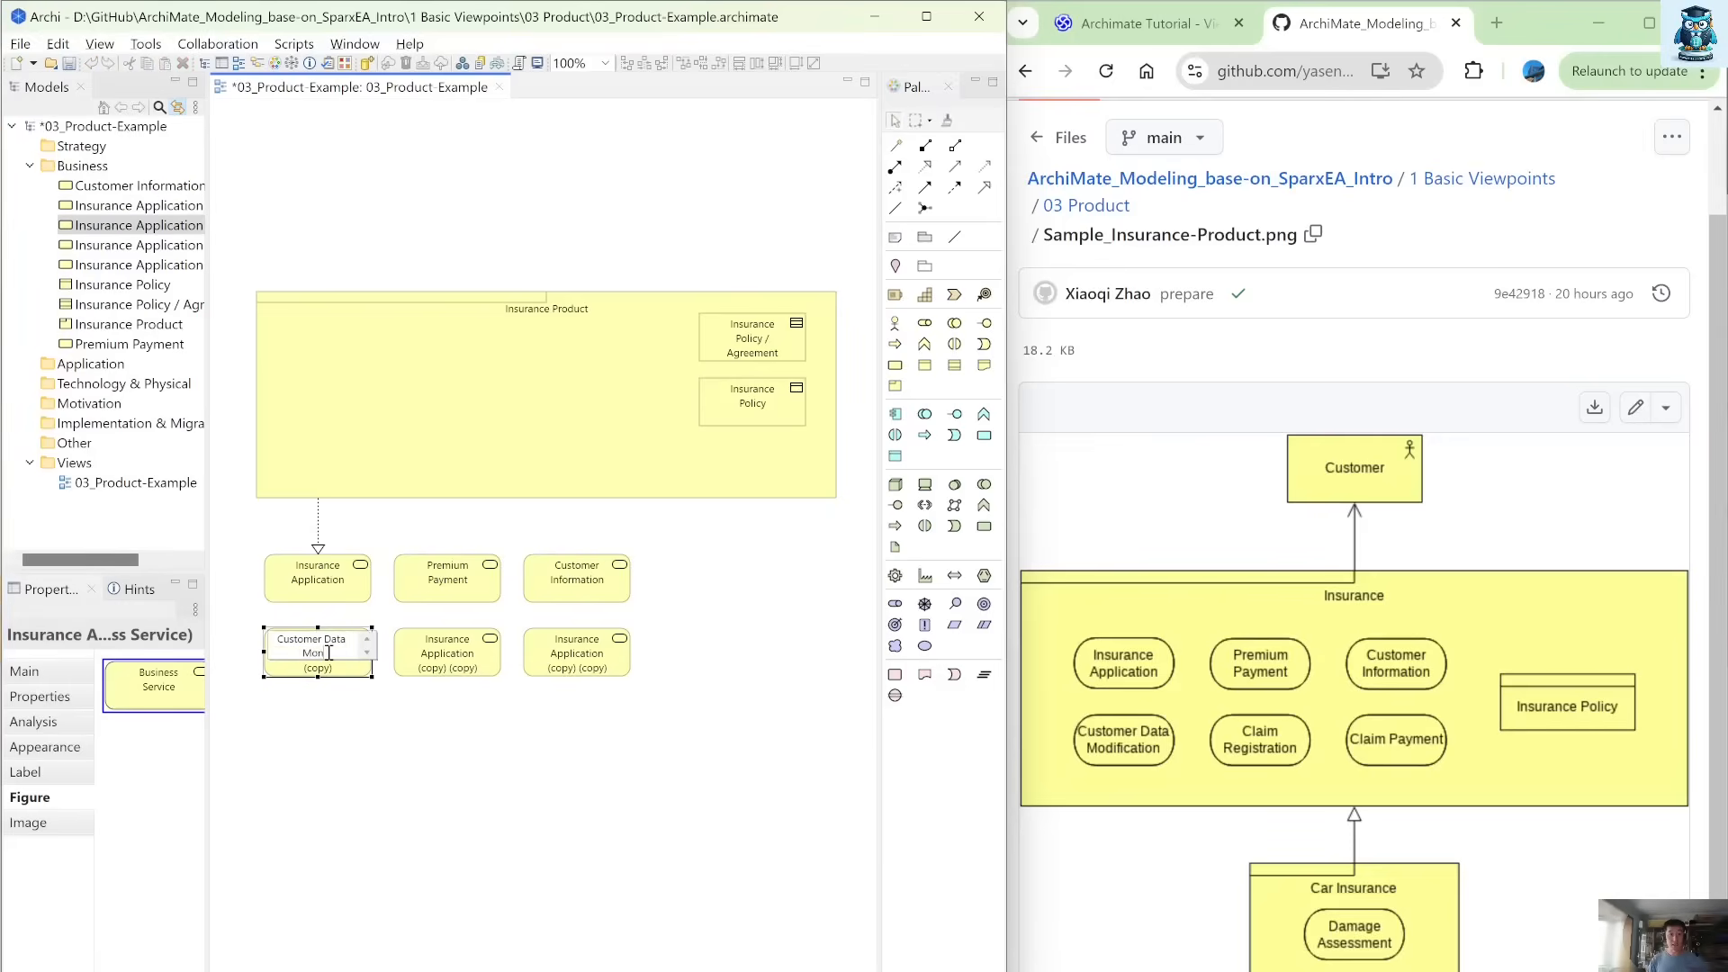
text(dification)
Rename the second and third services in the lower row as Cllaim Registration and Claim Payment.
click(467, 656)
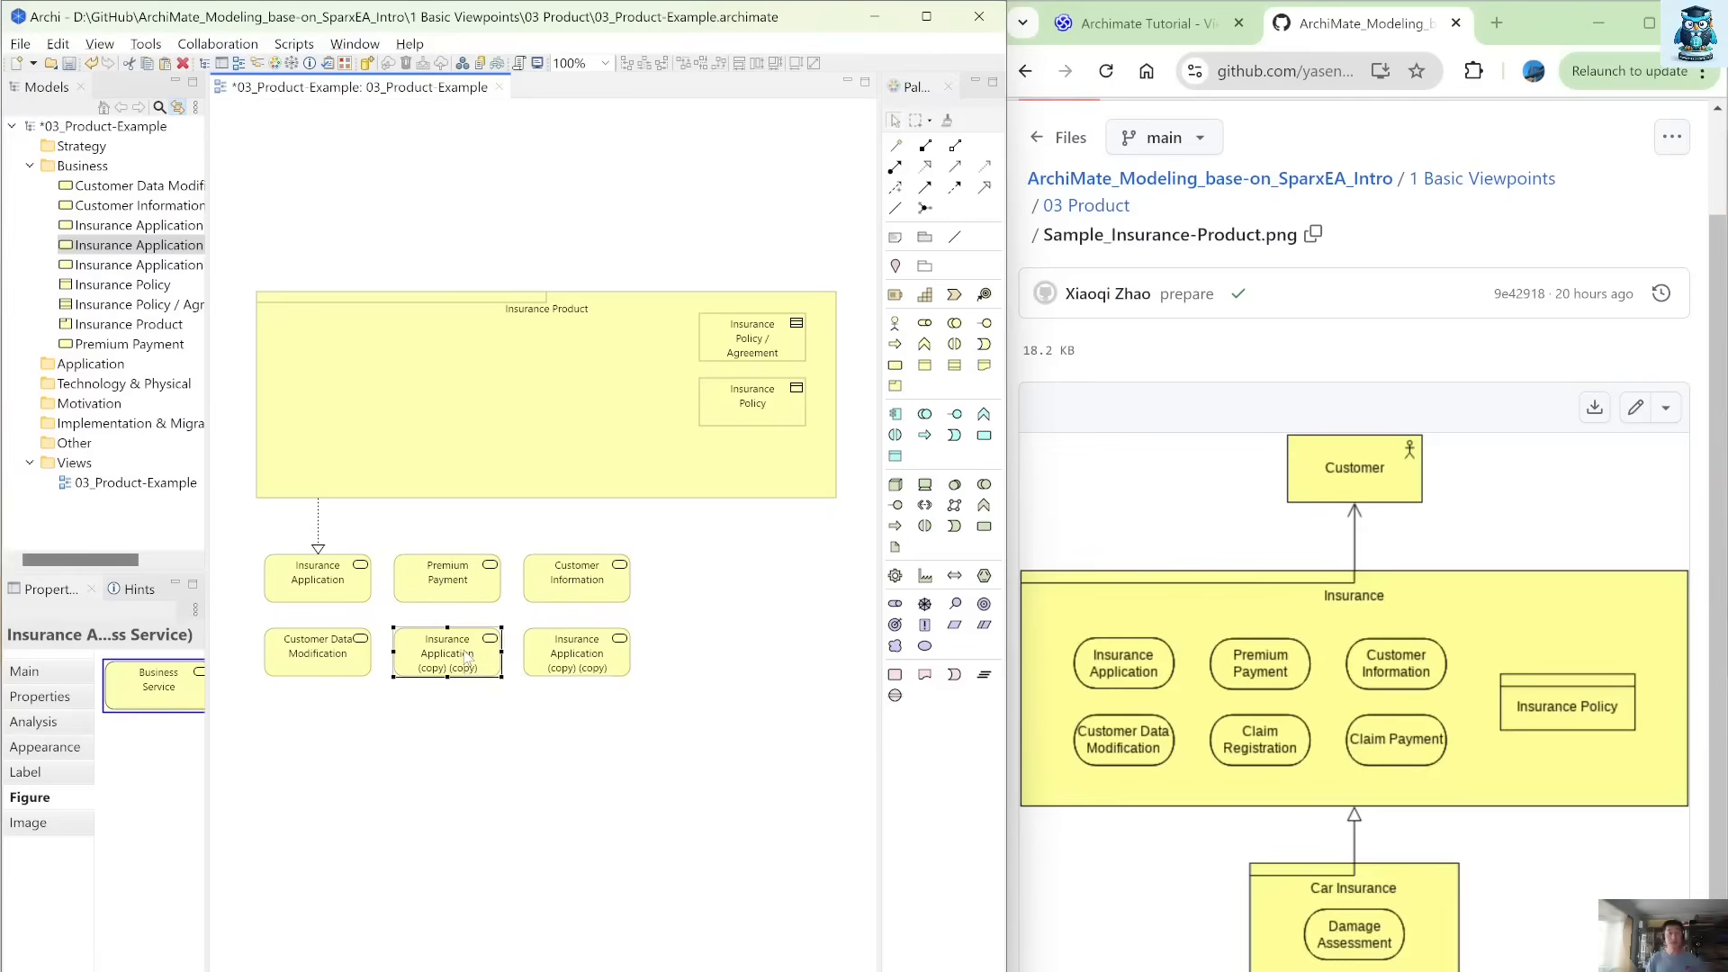
click(466, 655)
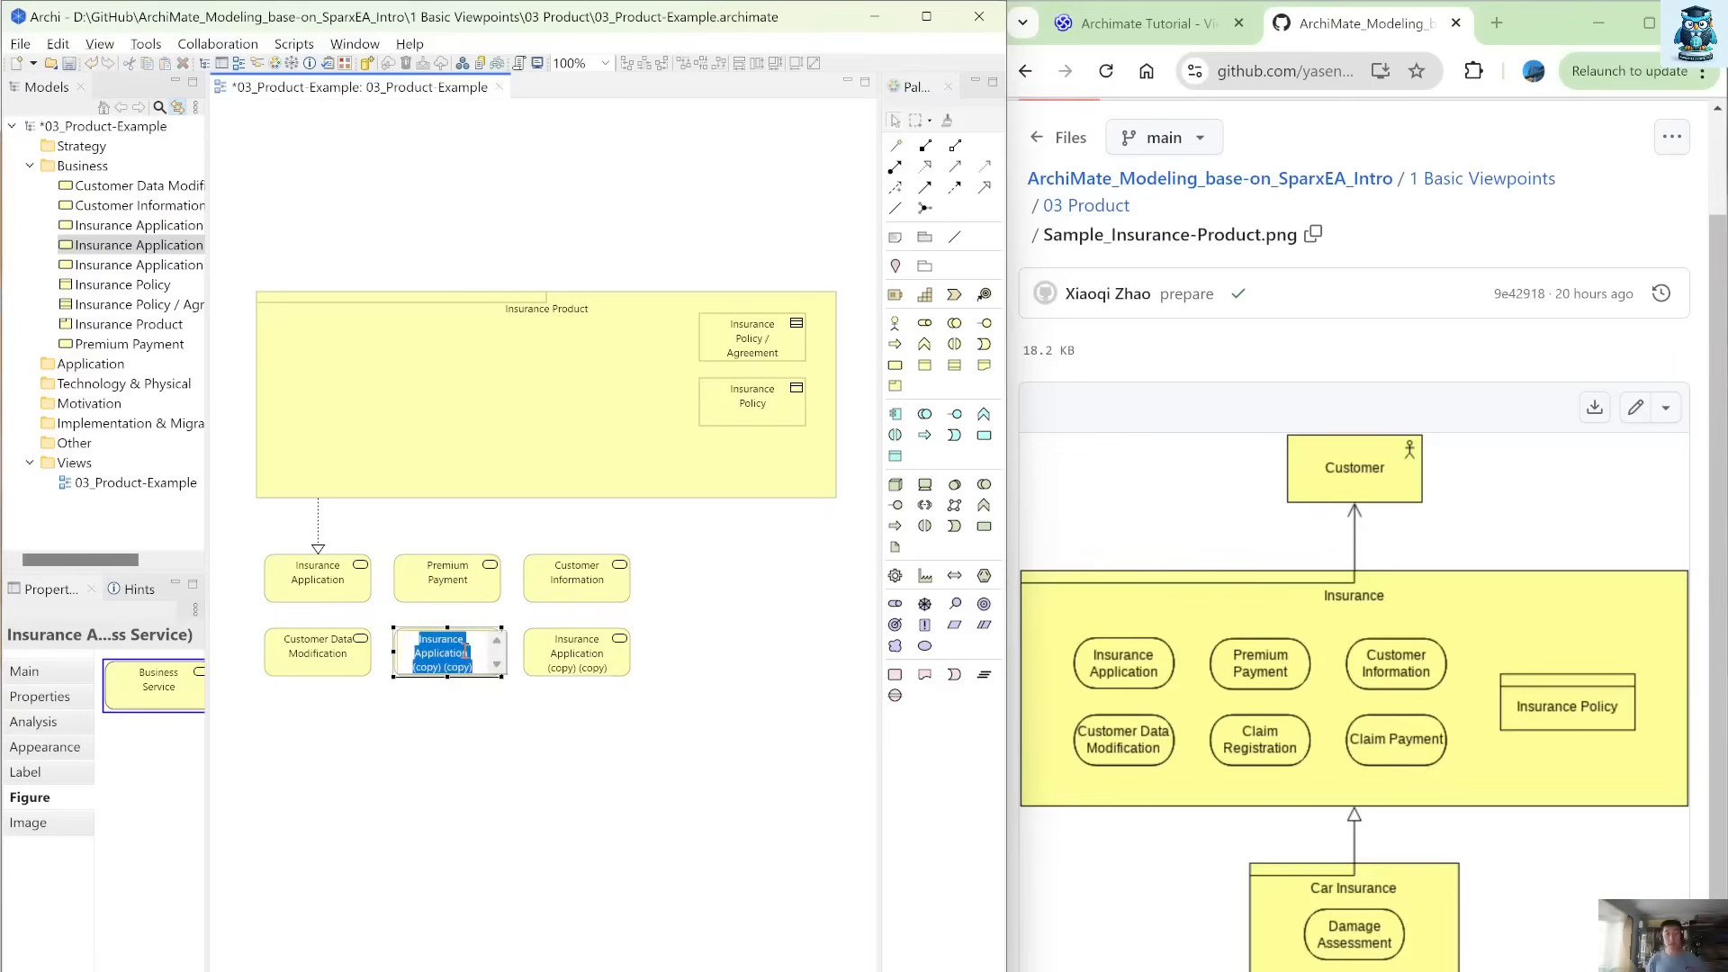
text(Cllaim)
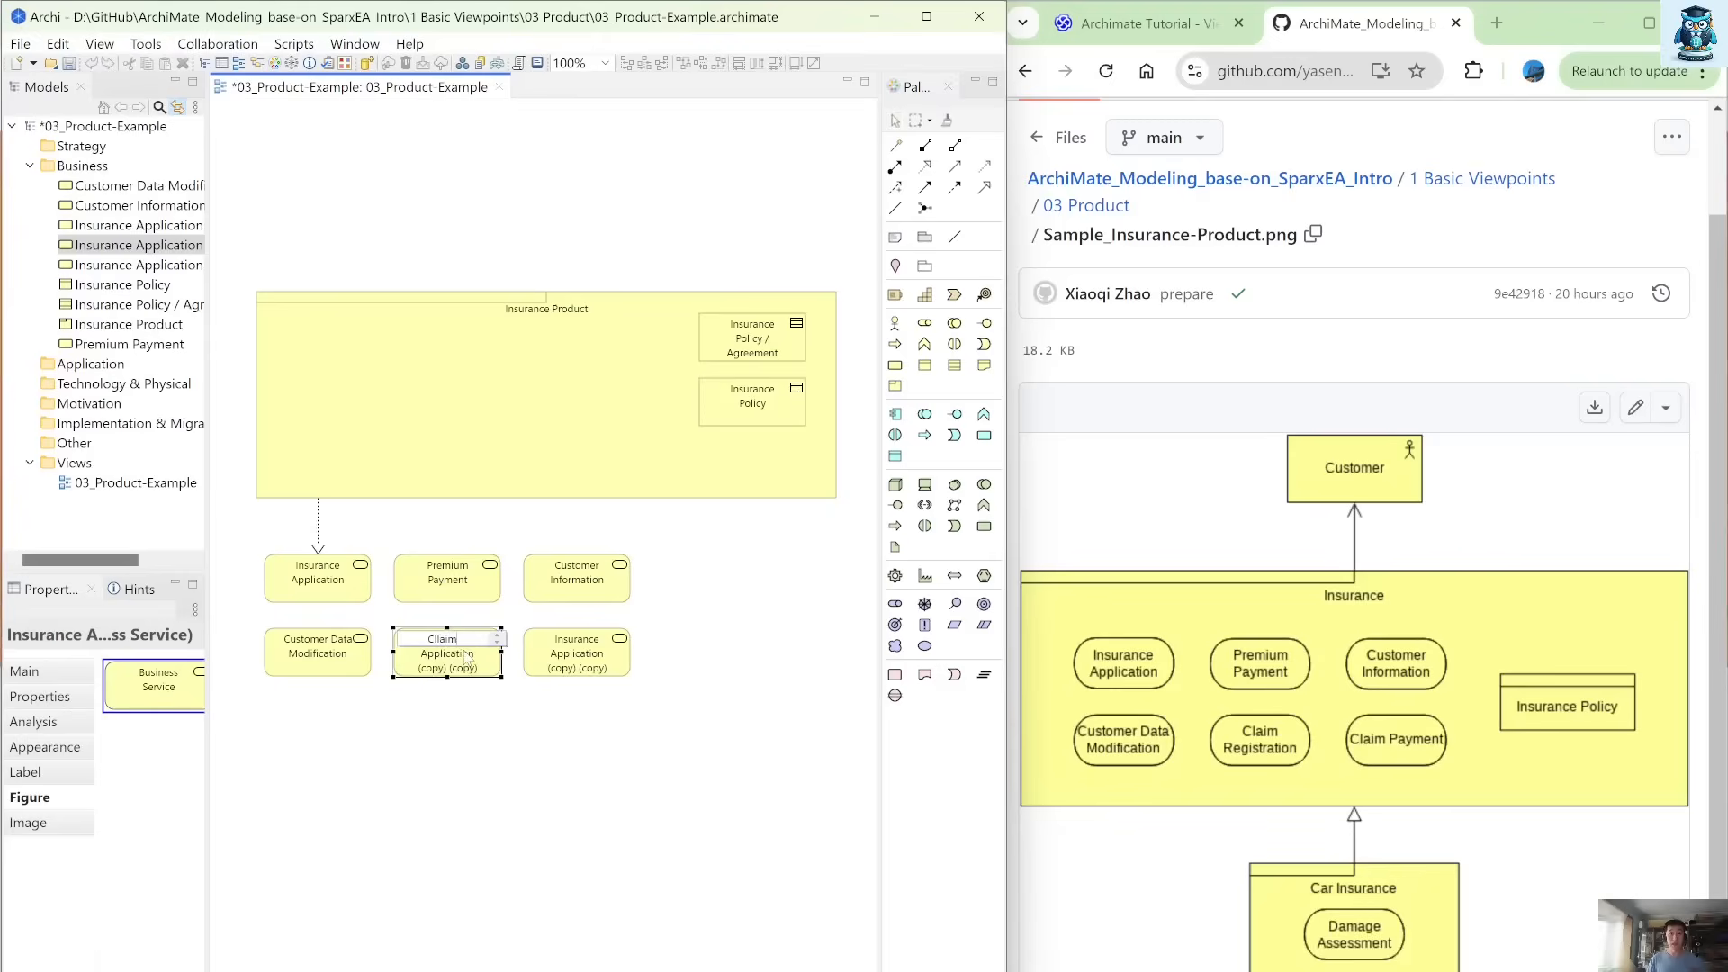
text( Registration)
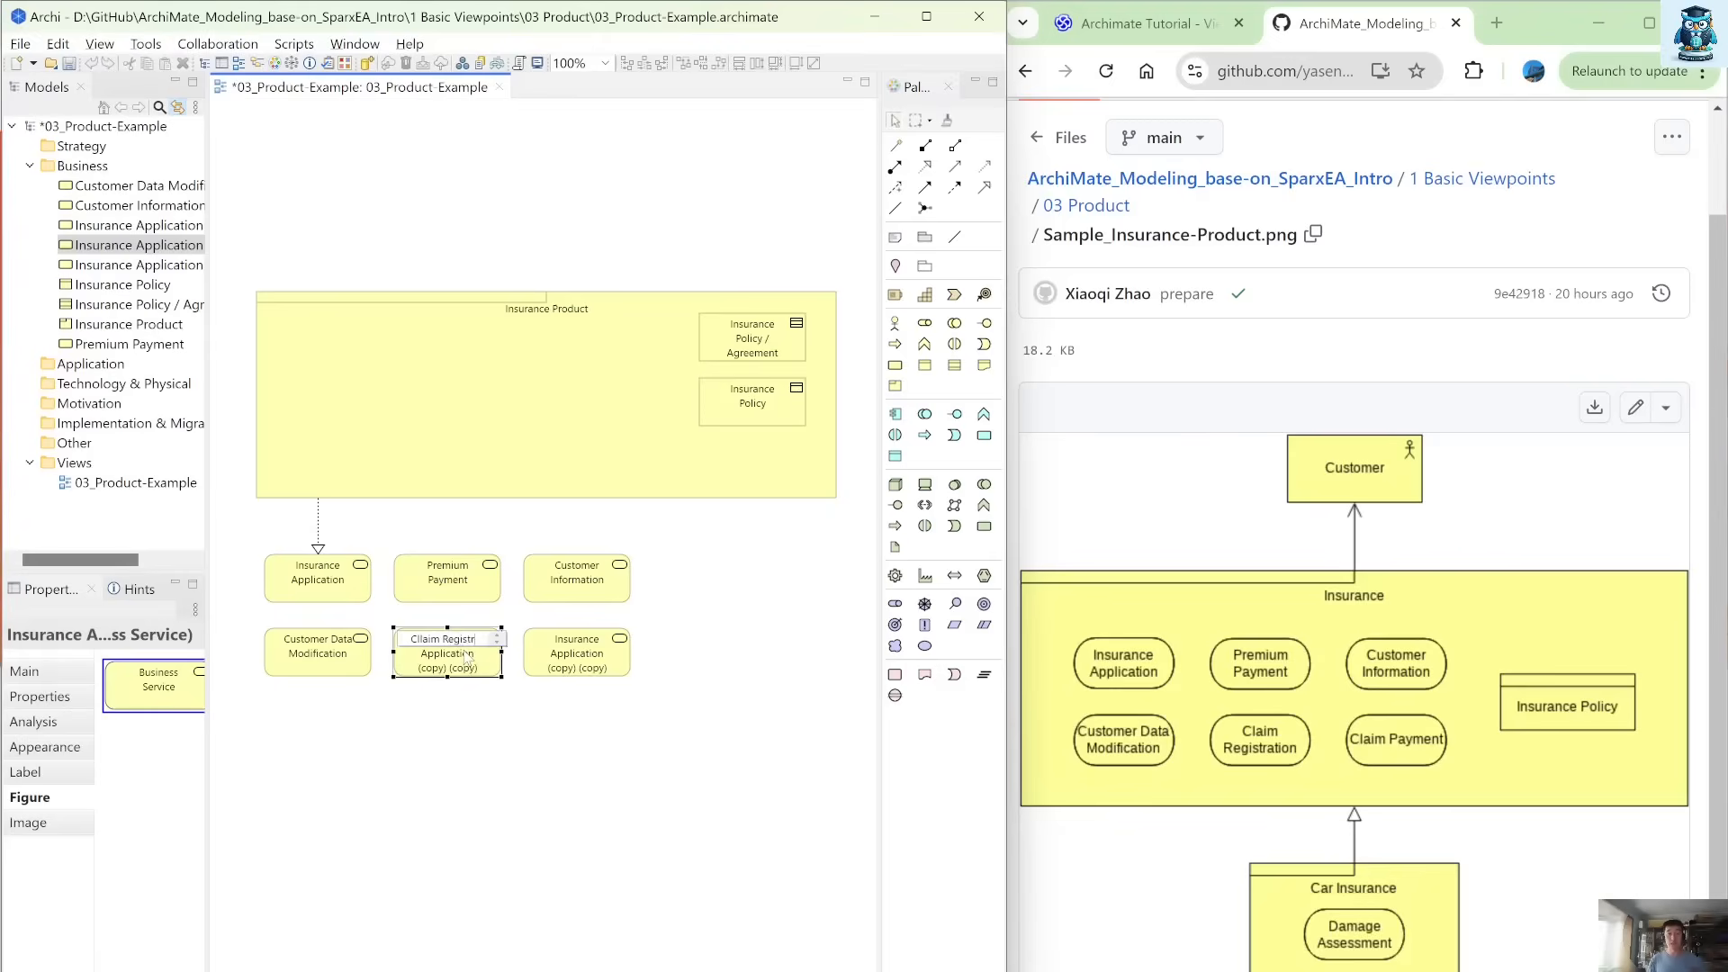
click(553, 674)
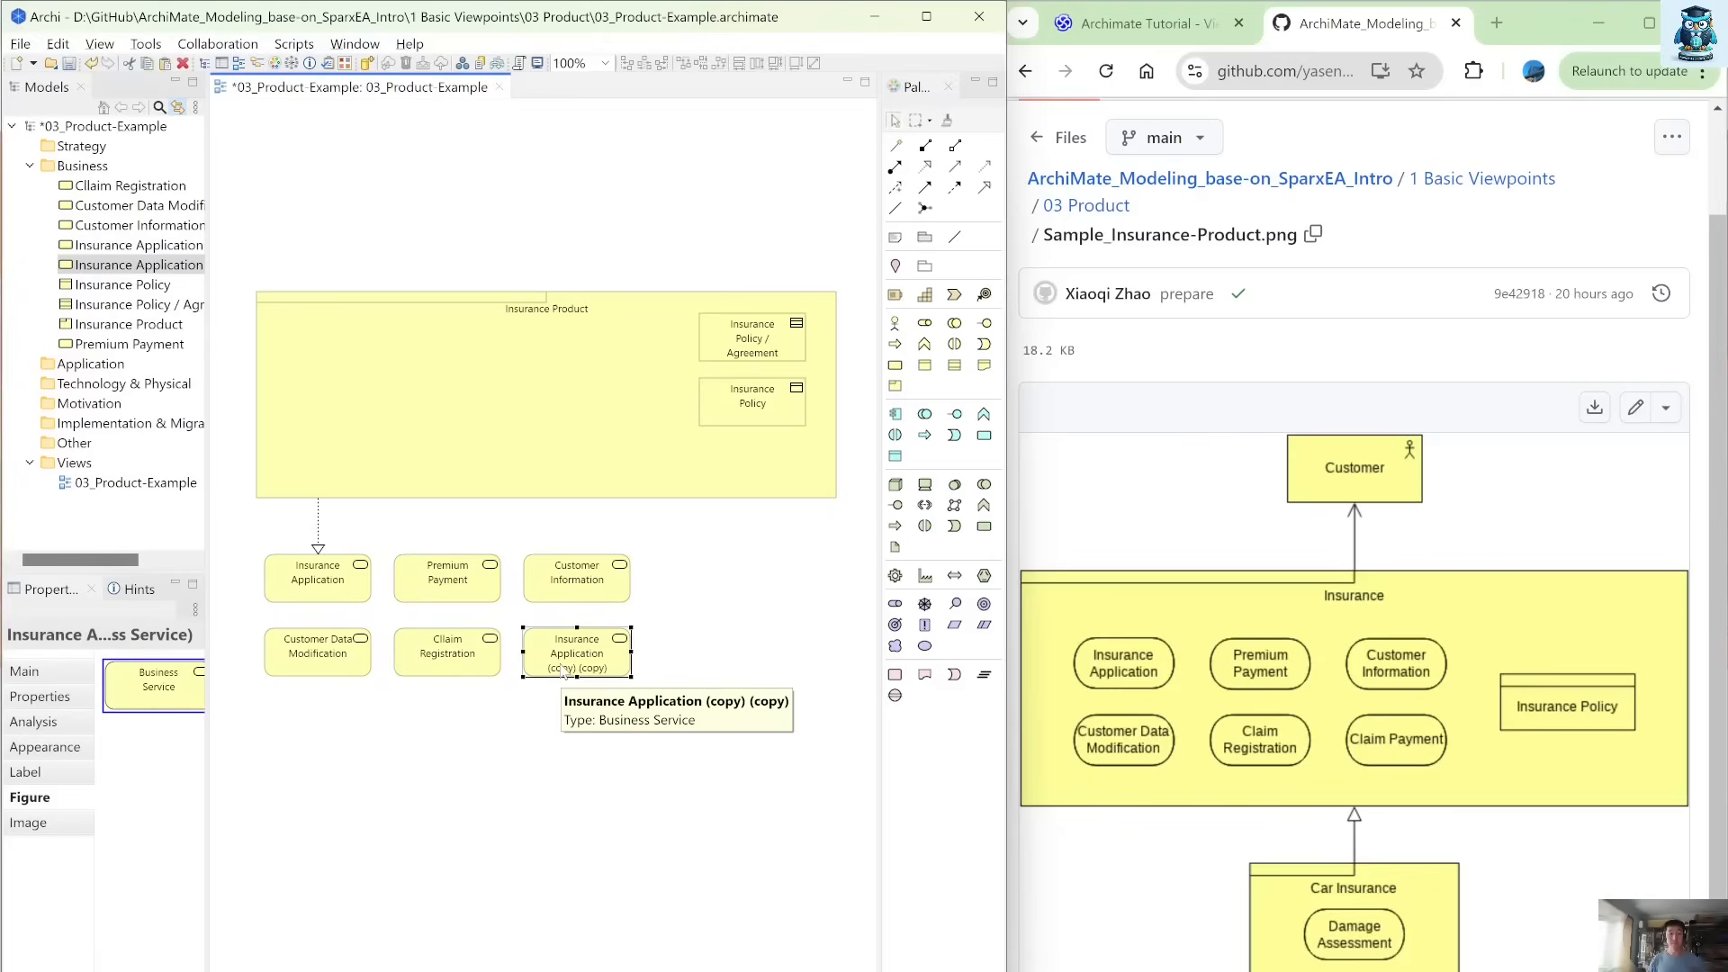
double_click(562, 670)
text(Claim)
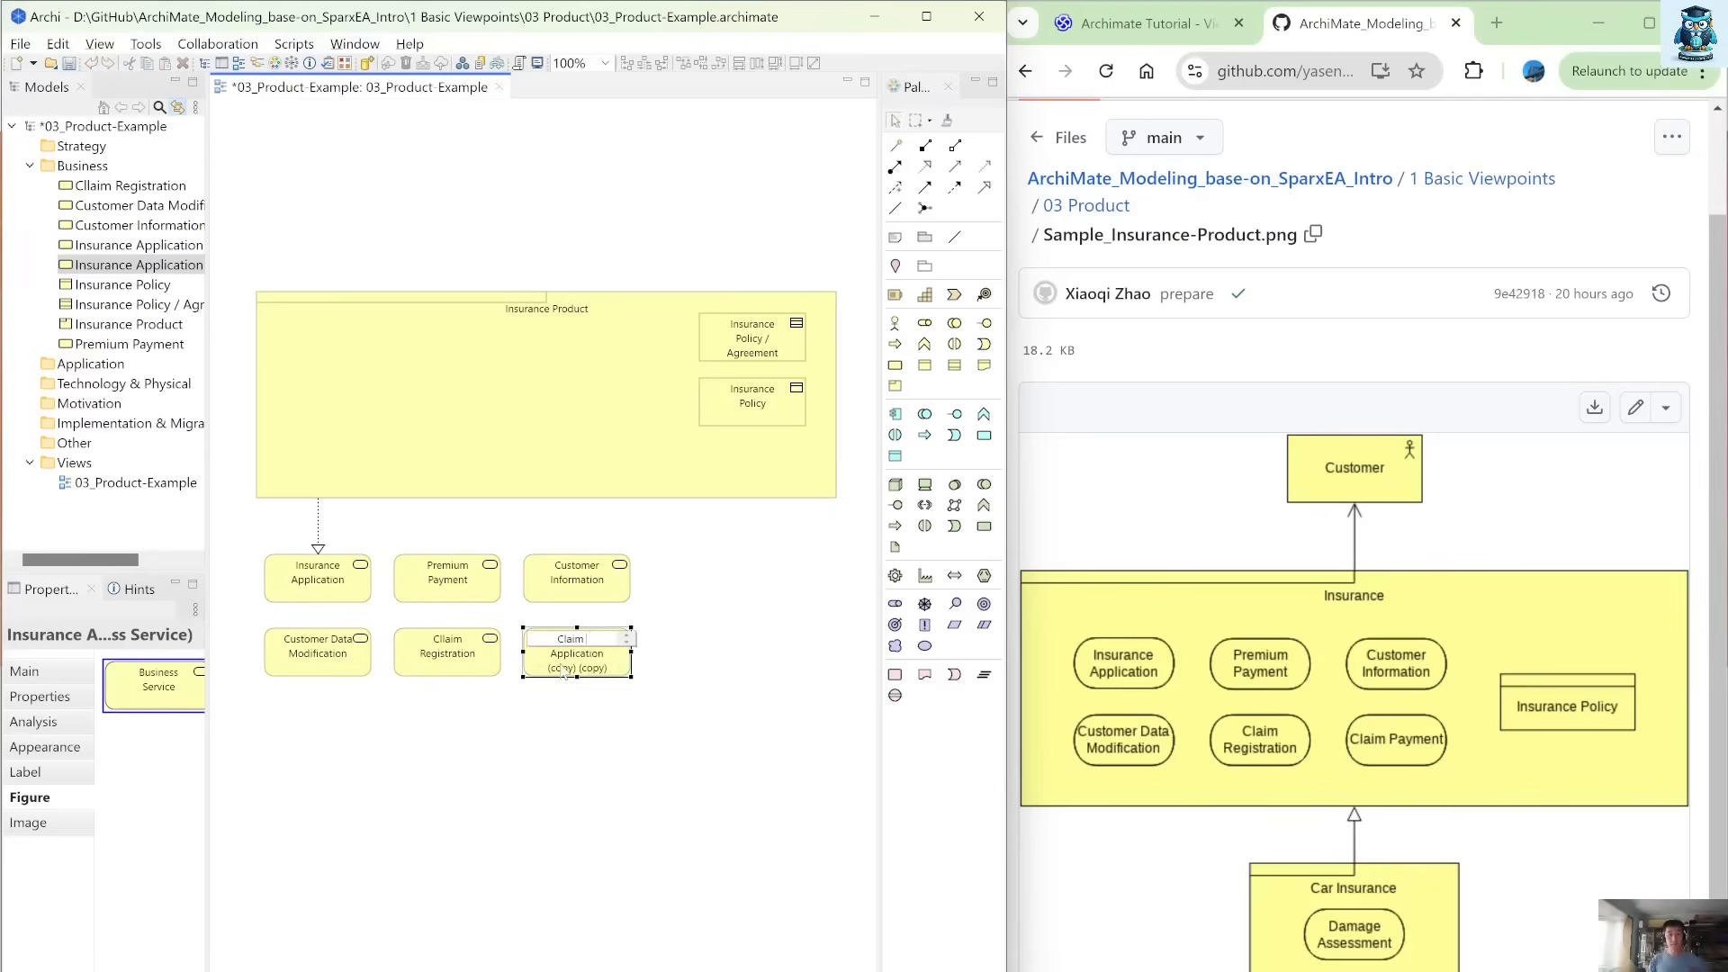
text( Payment)
click(551, 768)
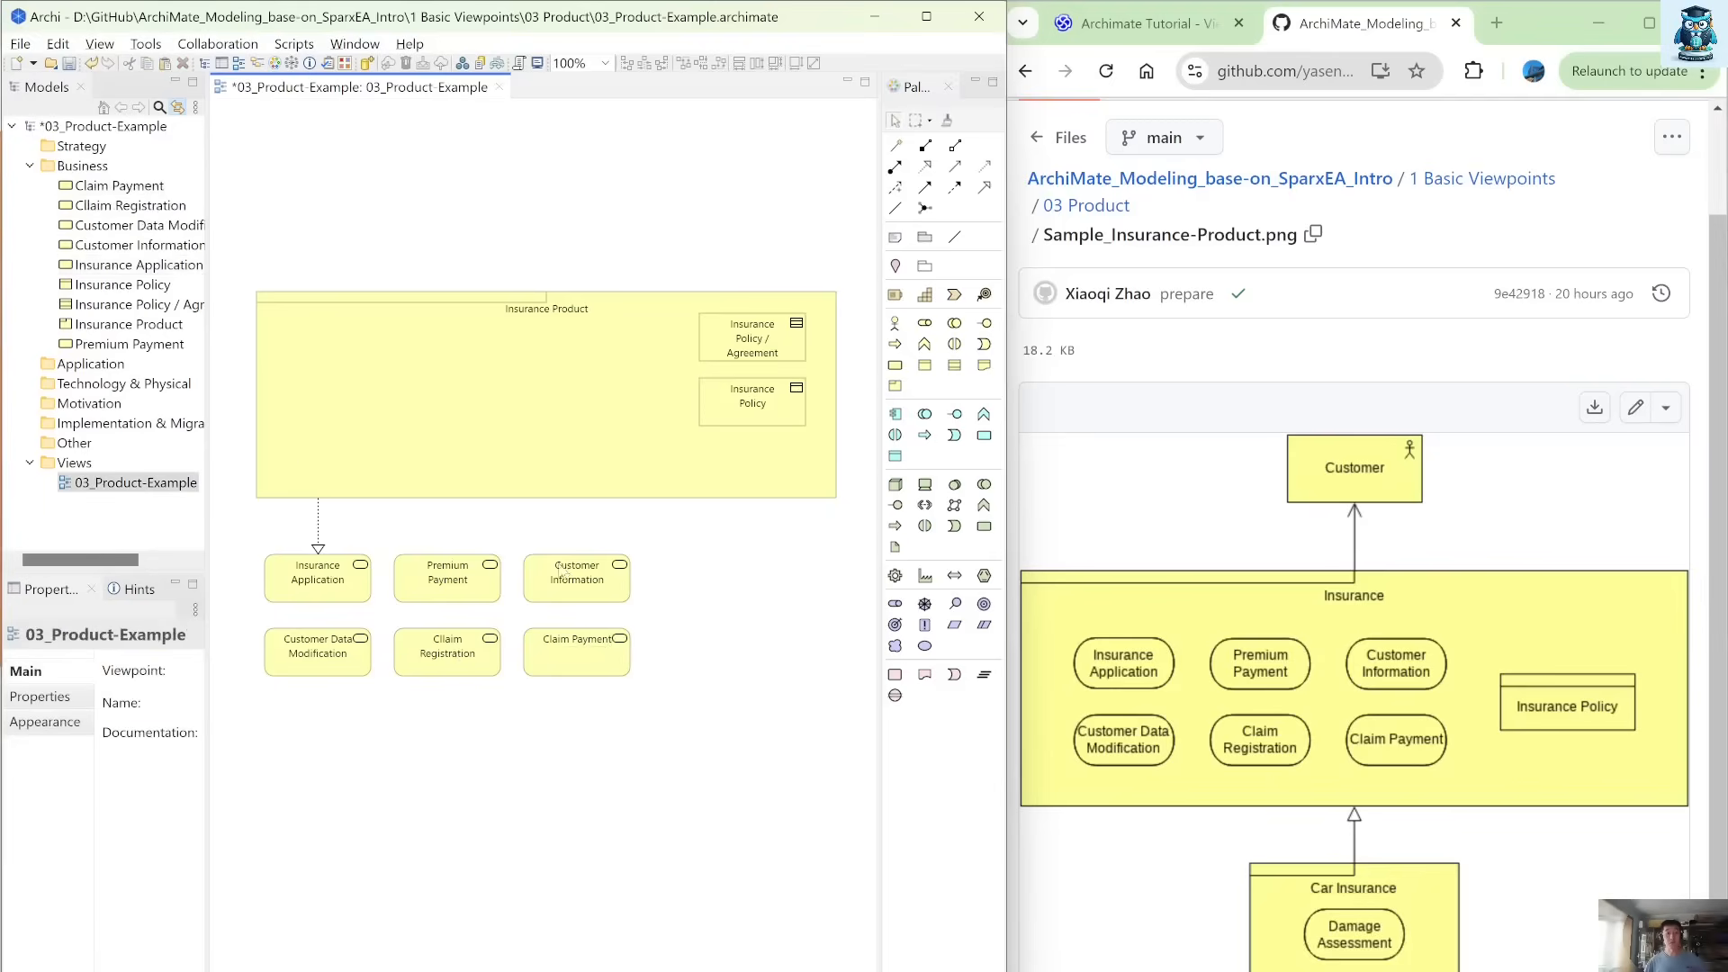
Draw Realization relations from Insurance Product to the Premium Payment and Customer Information services.
click(927, 167)
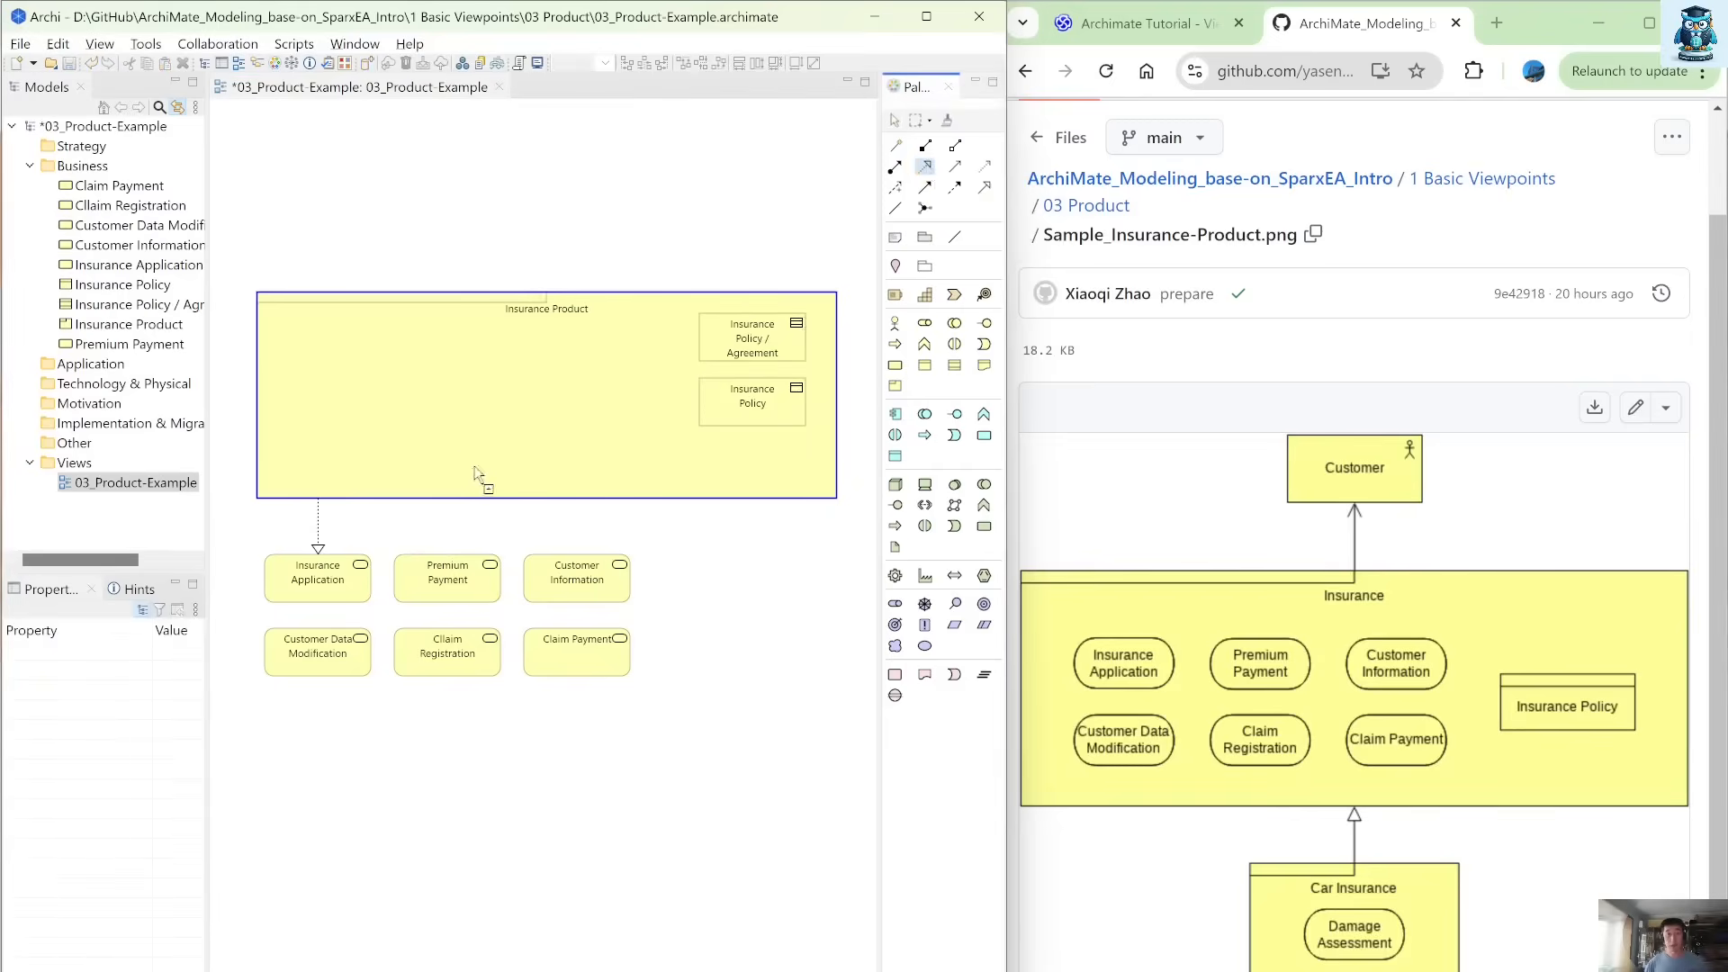
click(430, 471)
click(447, 581)
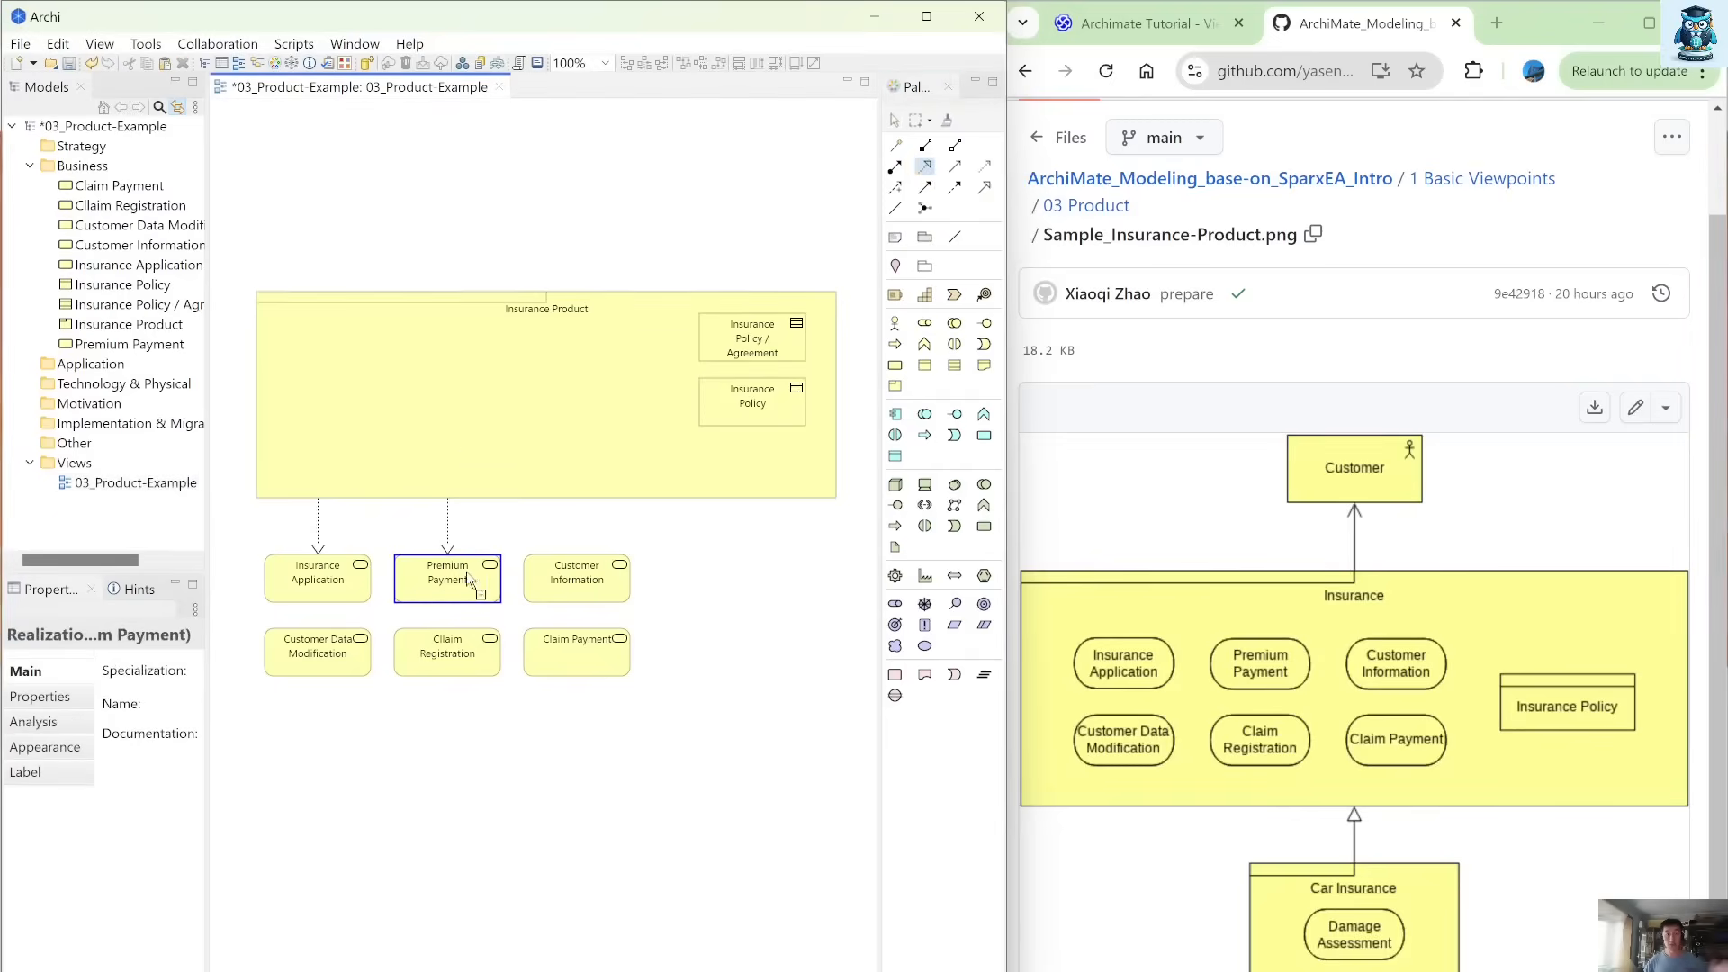
click(577, 583)
Draw Realization relations from Insurance Product to the three lower-row services: Claim Payment, Cllaim Registration and Customer Data Modification.
click(570, 472)
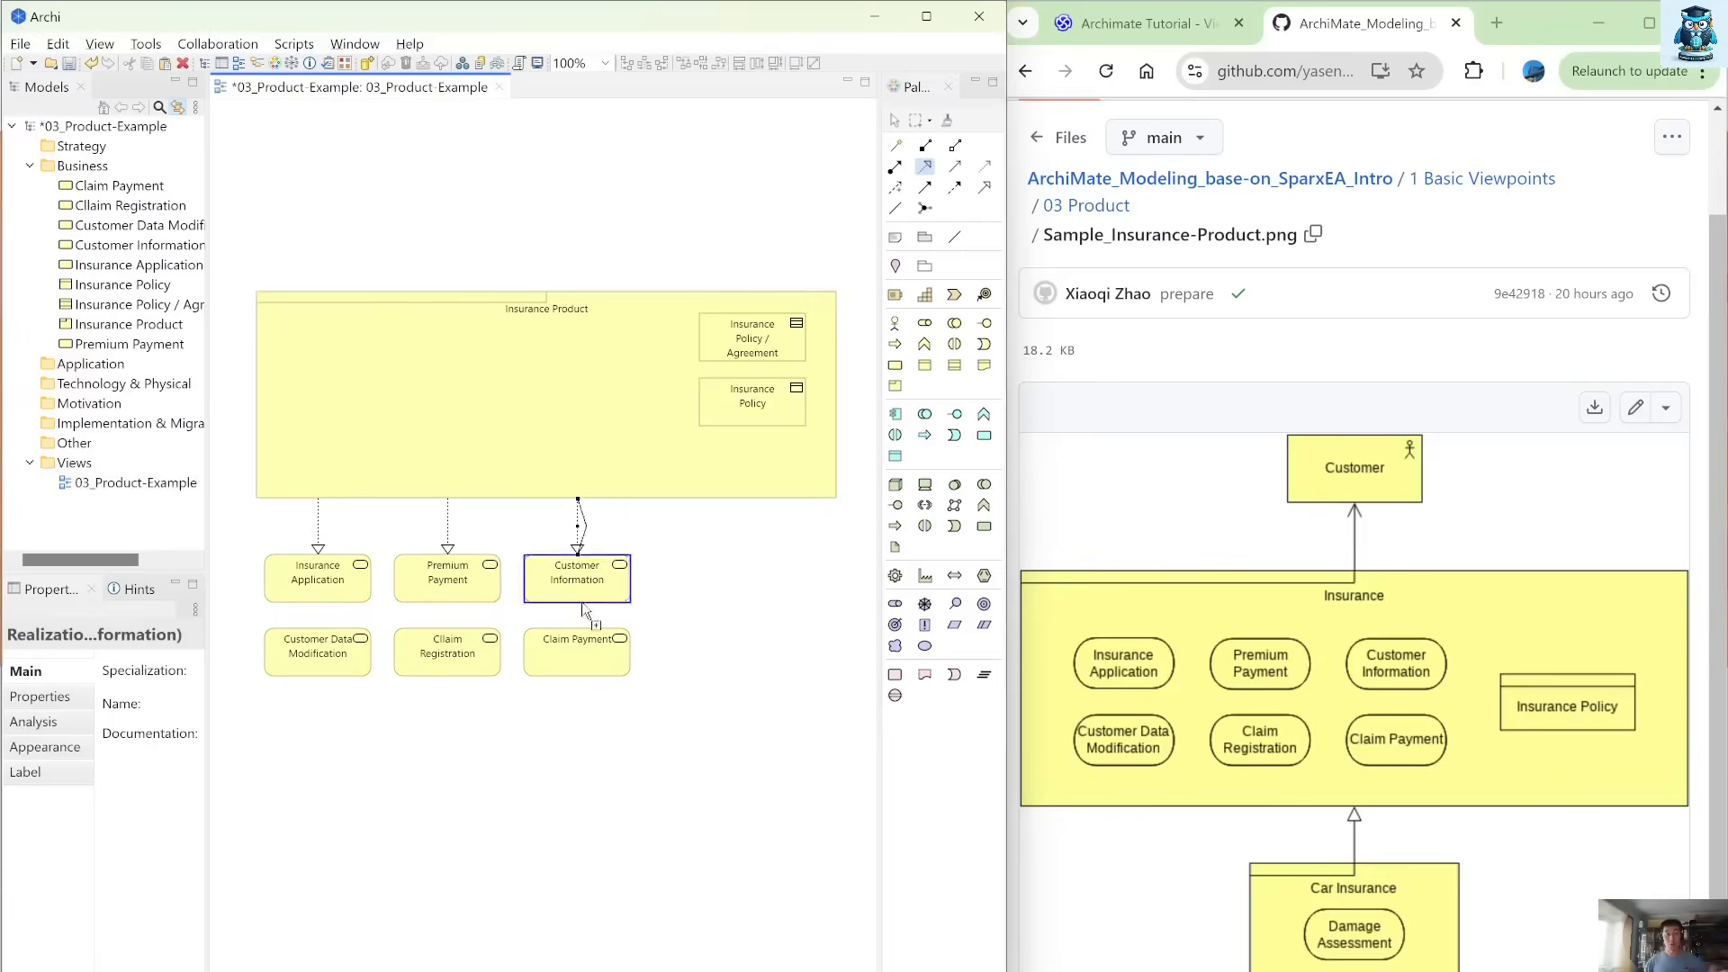
click(584, 655)
click(493, 470)
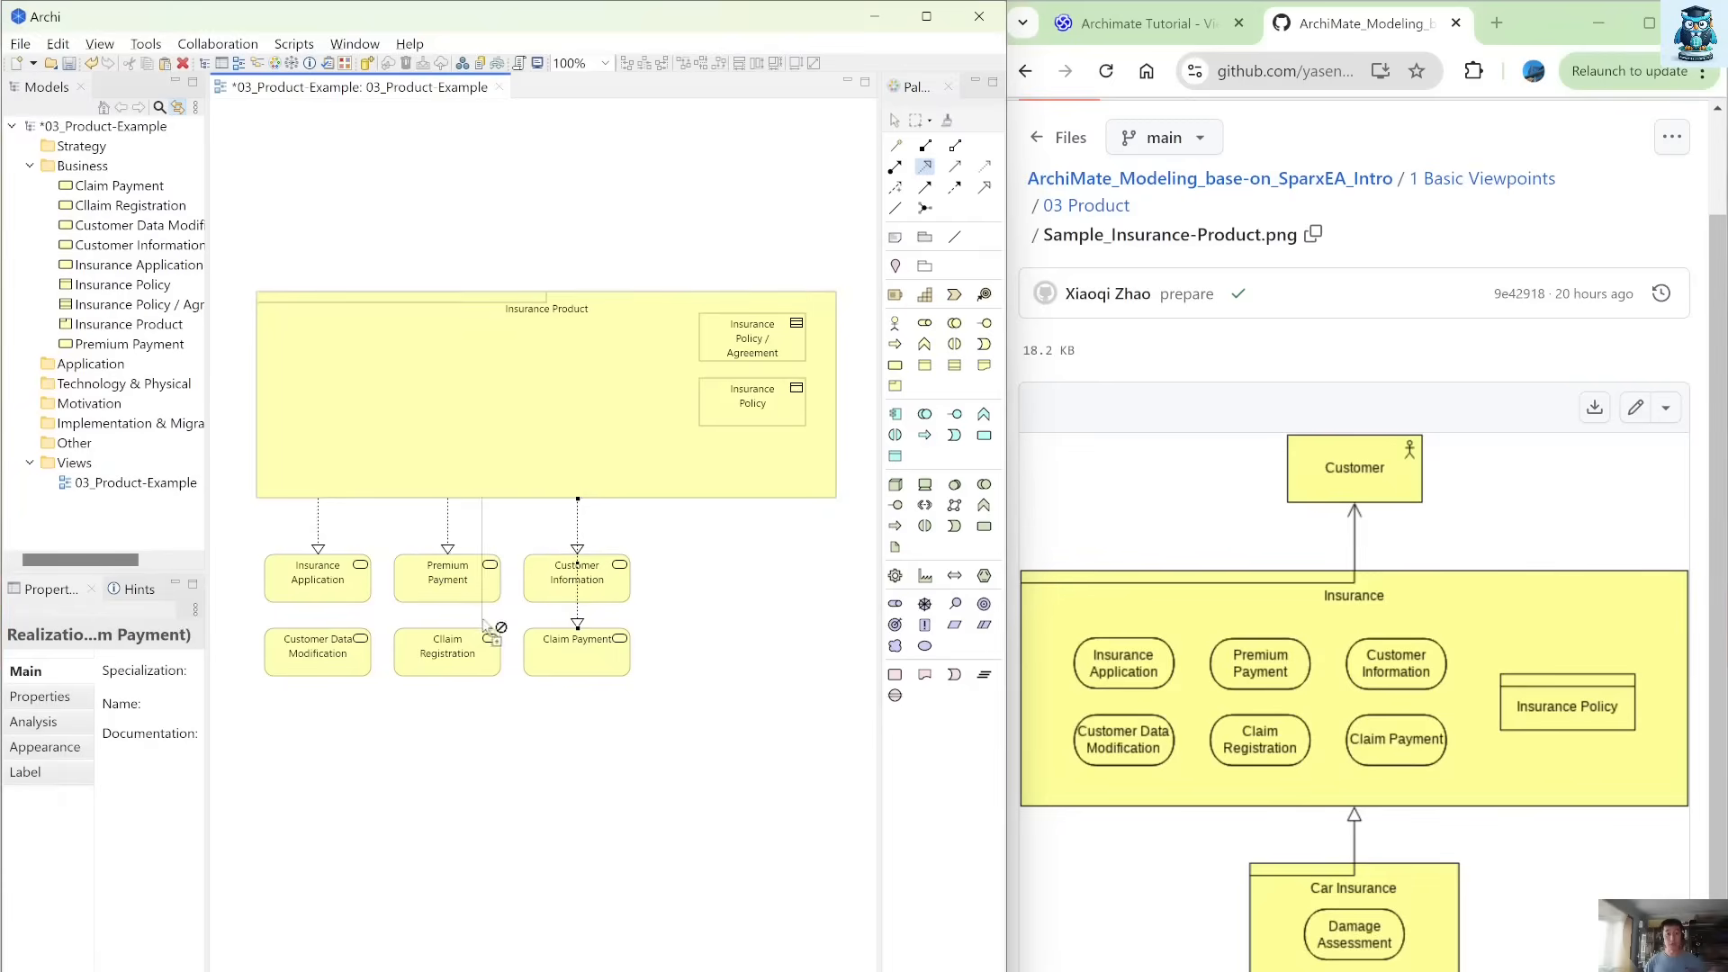
click(475, 666)
click(351, 463)
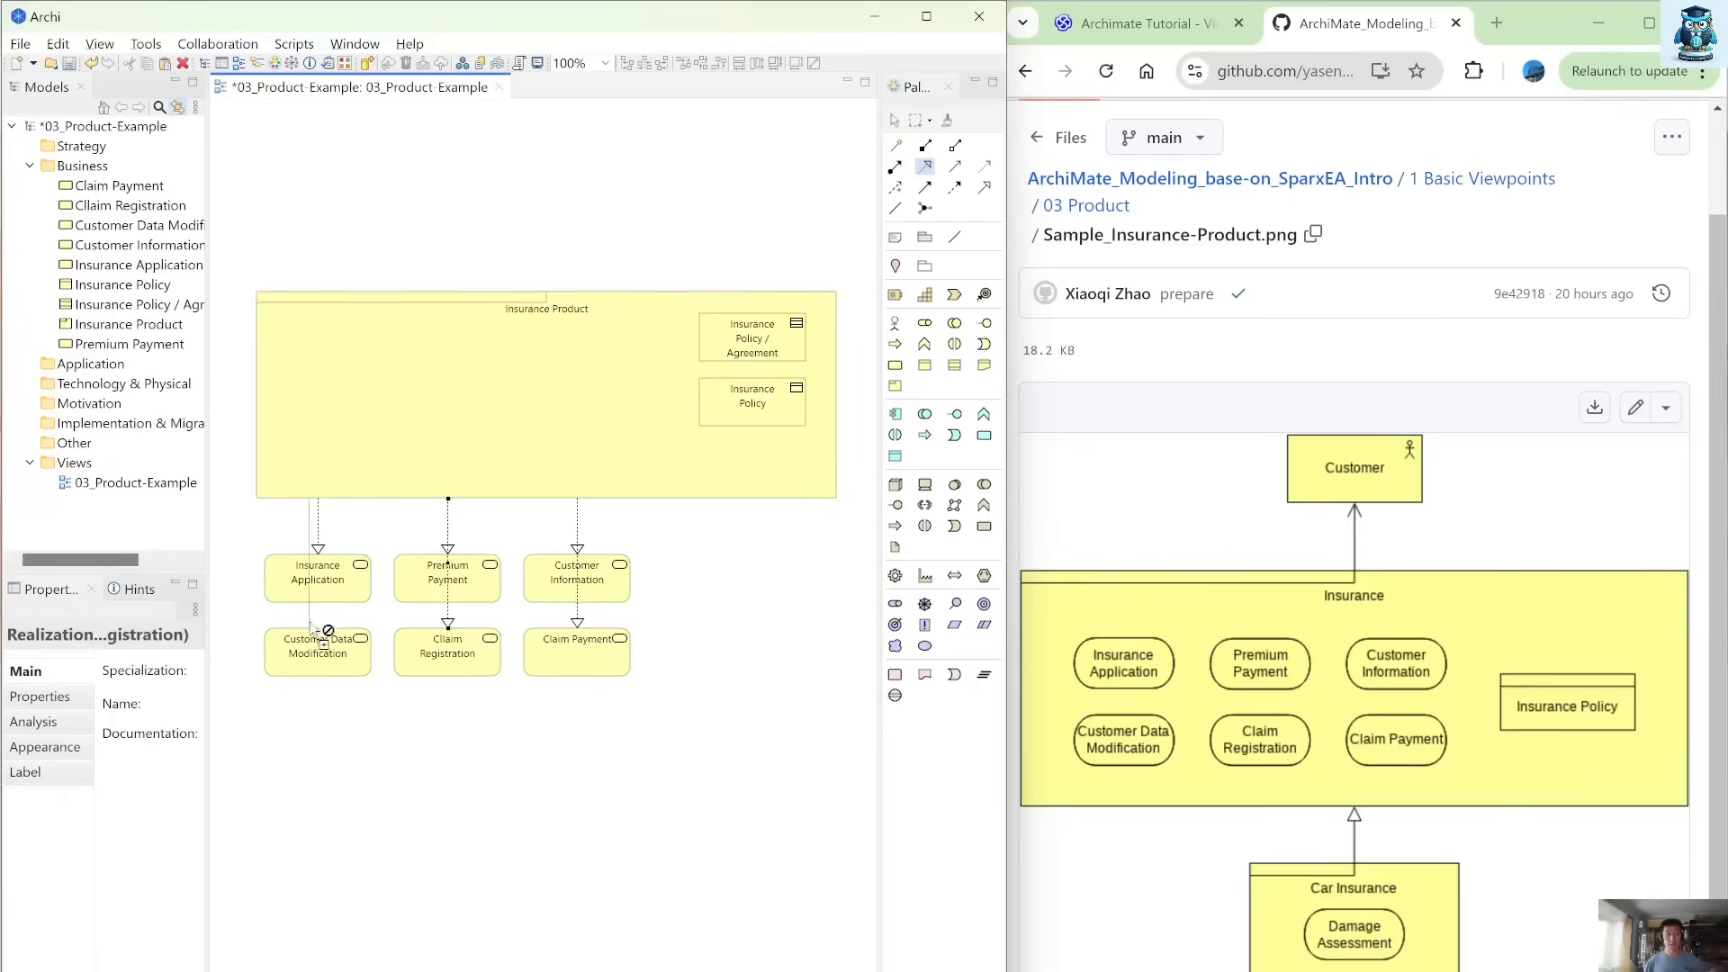
click(309, 637)
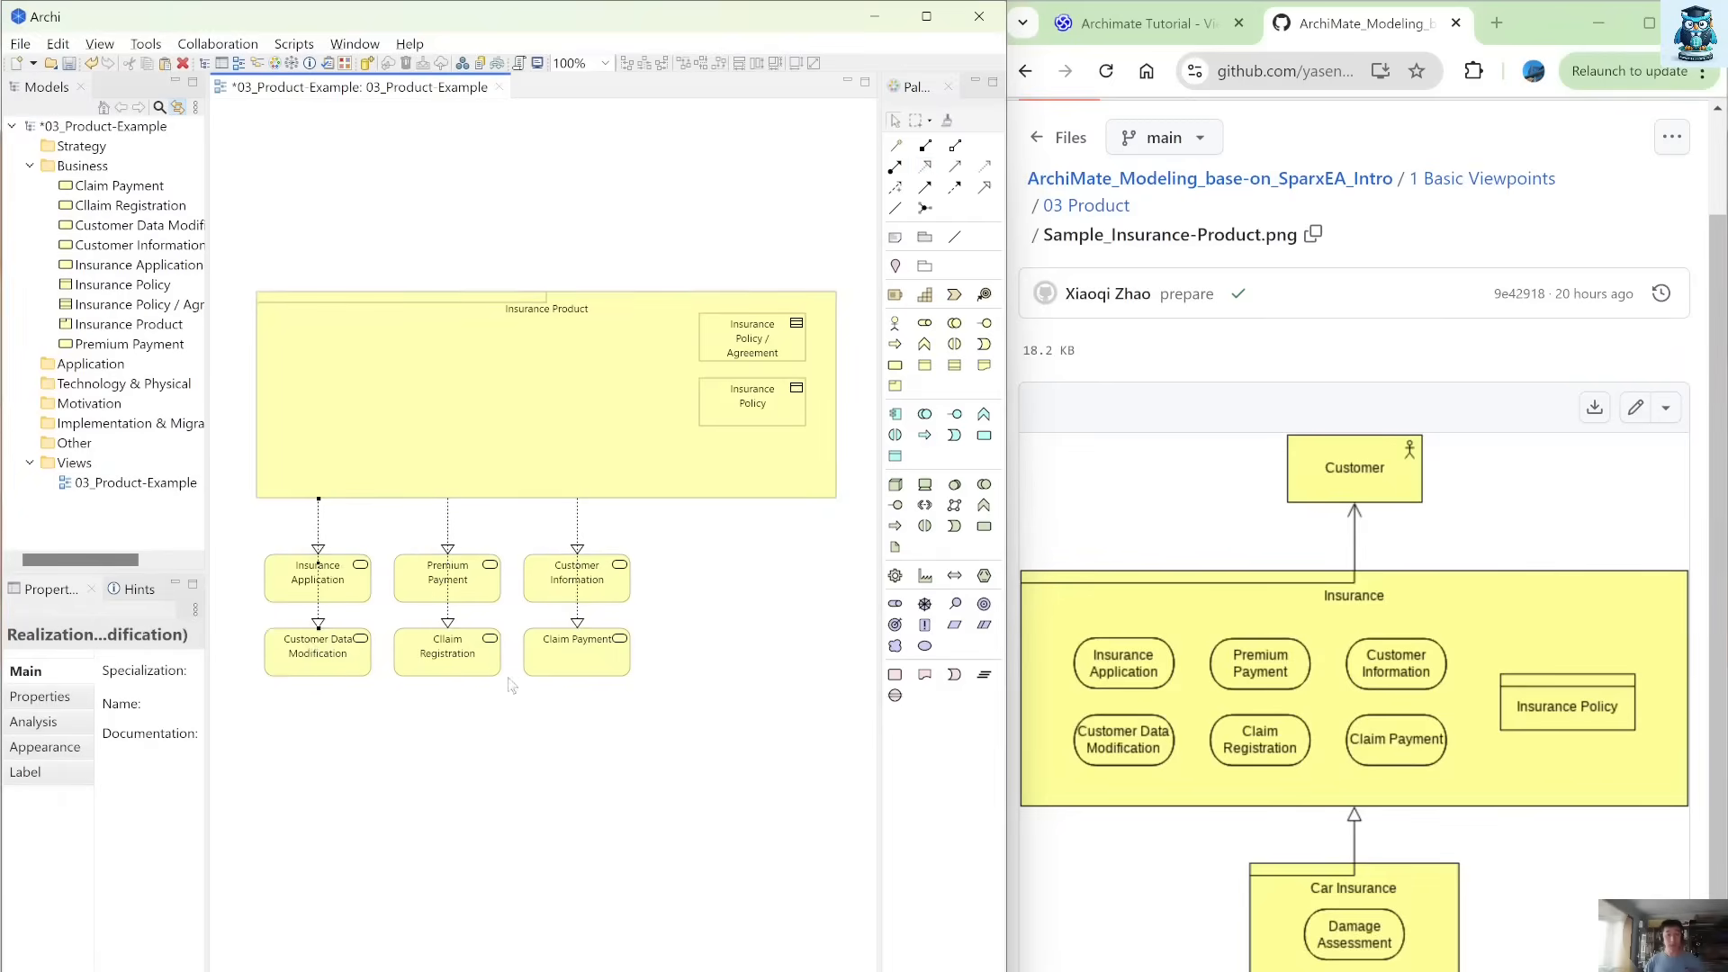
Move all six services inside Insurance Product and align Insurance Policy / Agreement and Insurance Policy with the two service rows.
drag(675, 726, 182, 528)
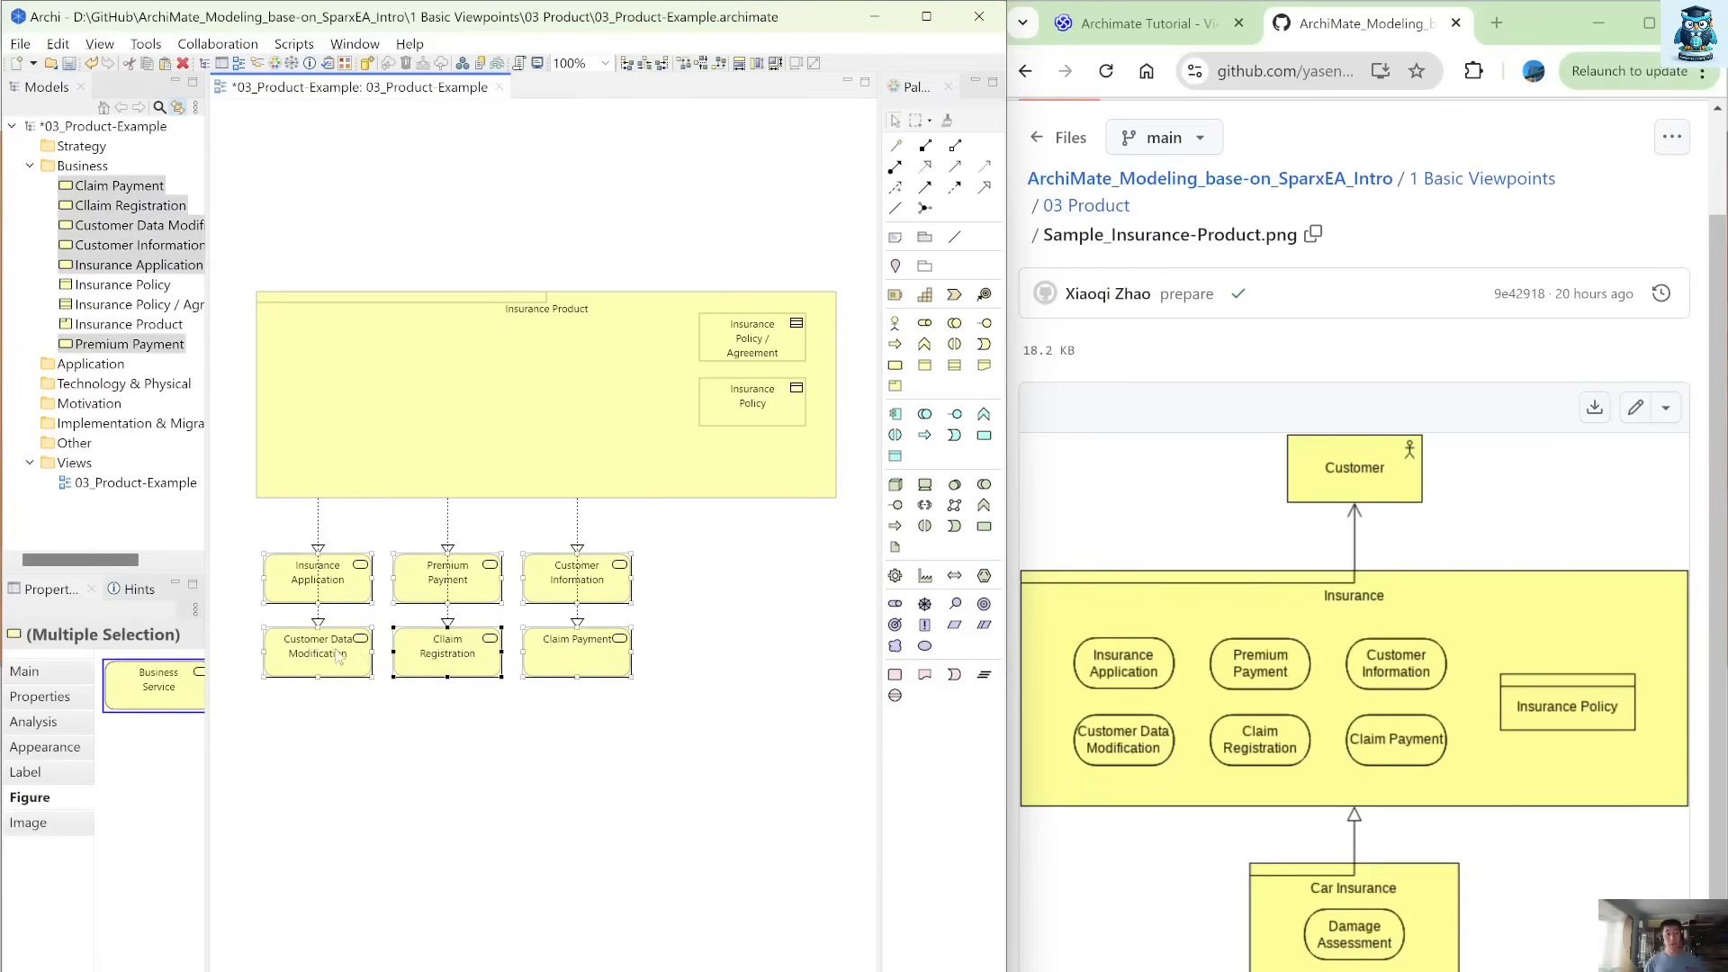
drag(334, 653, 459, 456)
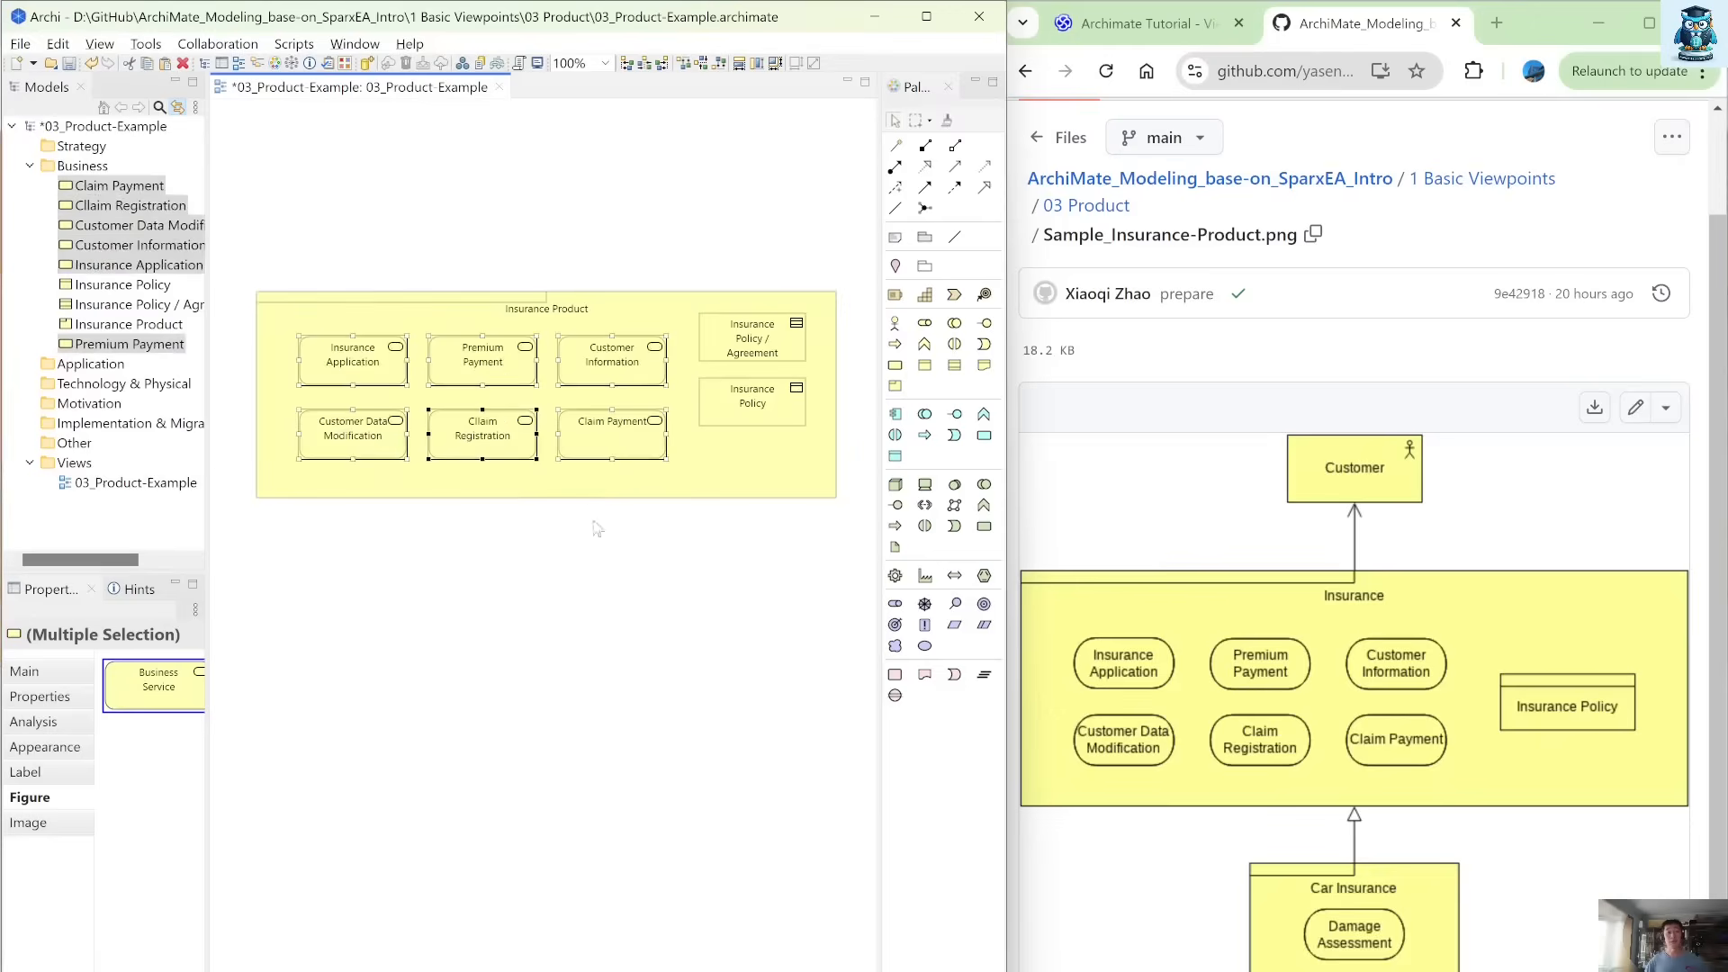
drag(850, 529, 674, 295)
drag(762, 344, 752, 447)
click(755, 438)
Move the Claim Payment service out below Insurance Product to expose its relation, and undo the move.
drag(618, 429, 601, 630)
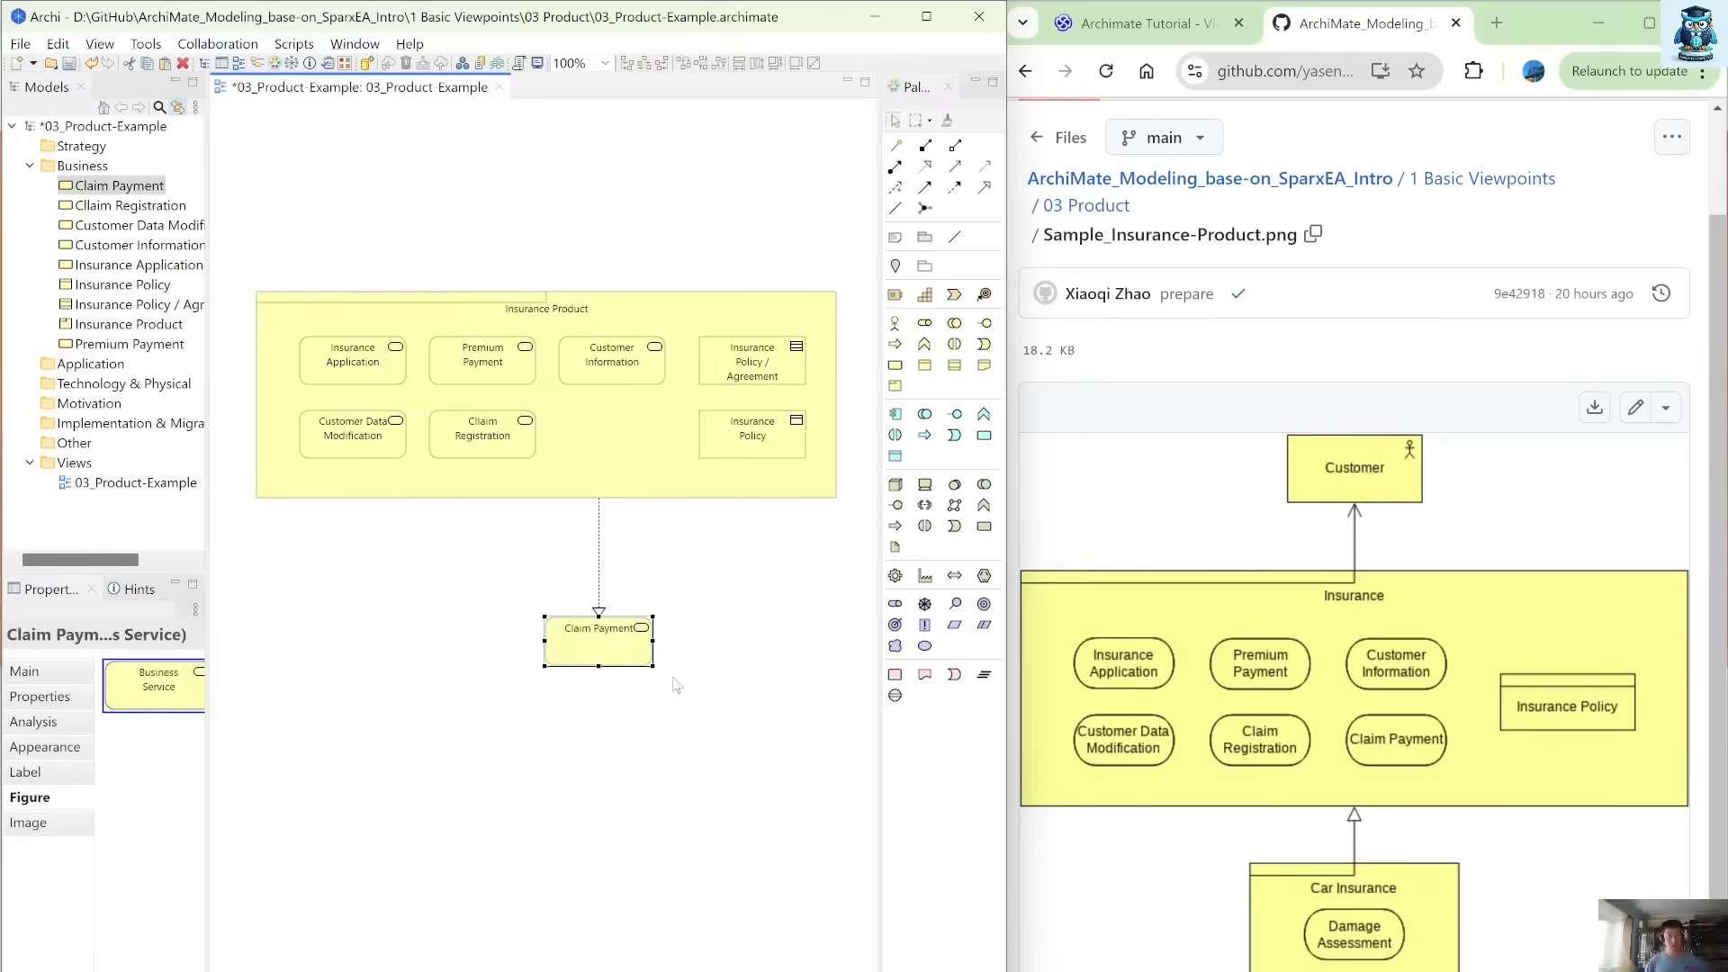
key(ctrl+z)
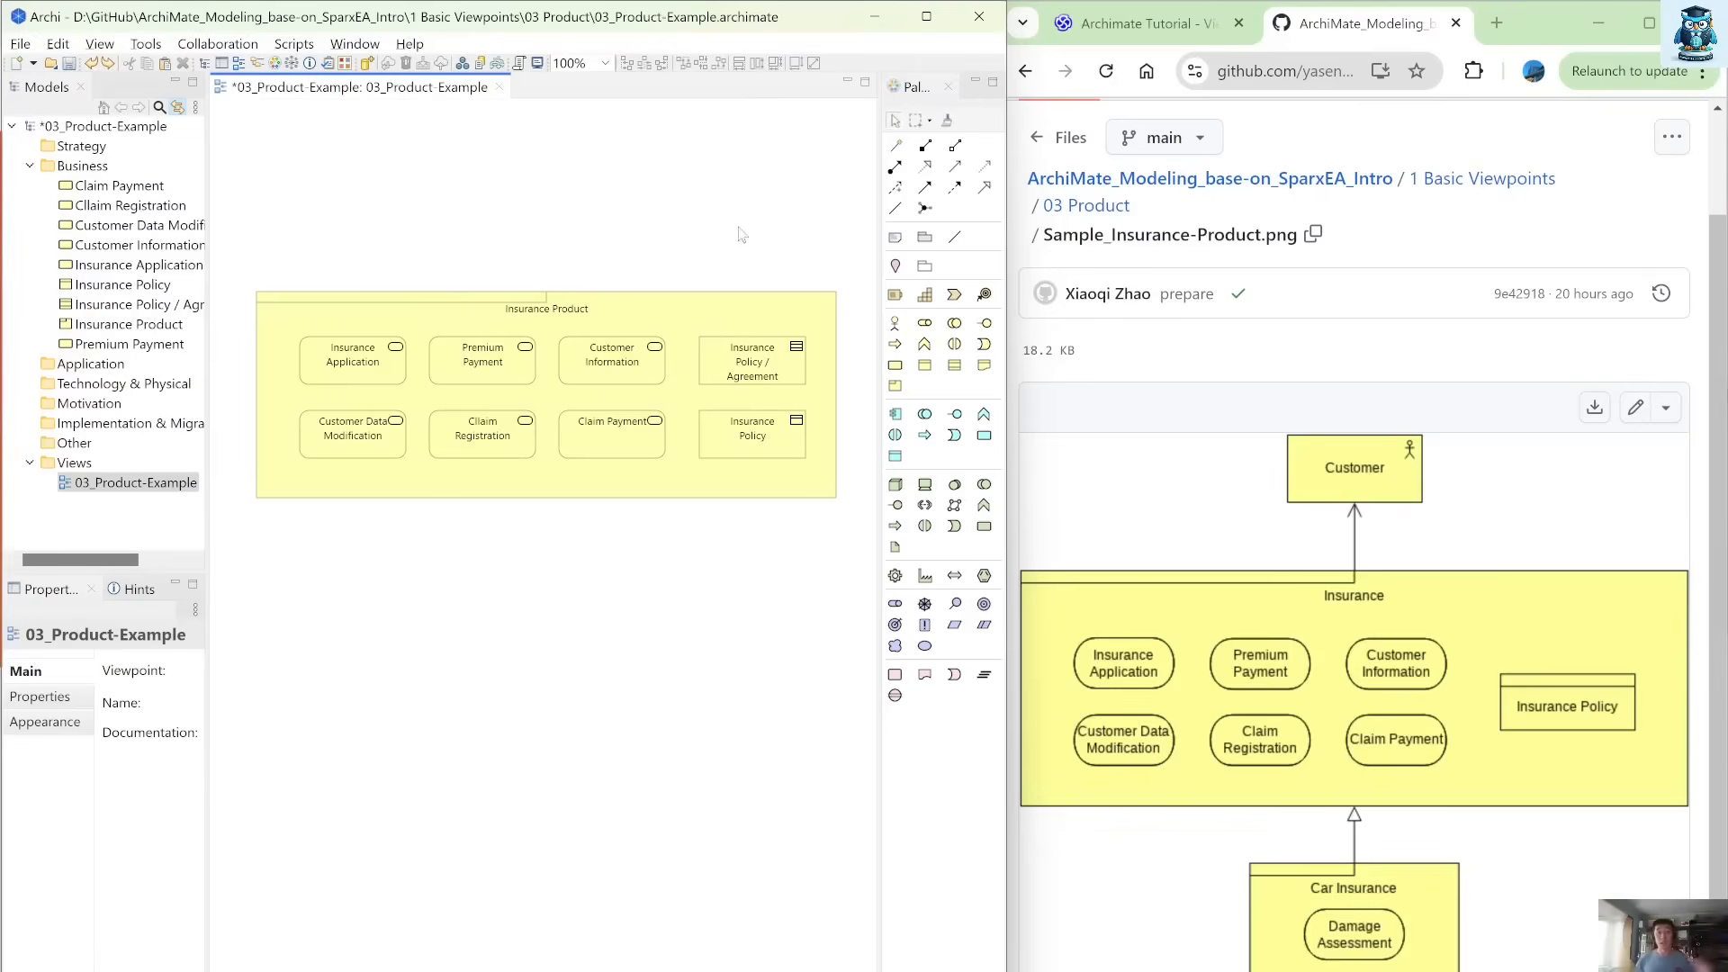
Add a Business Actor centred above Insurance Product and activate the Magic Connector for relating the two.
click(895, 324)
click(518, 126)
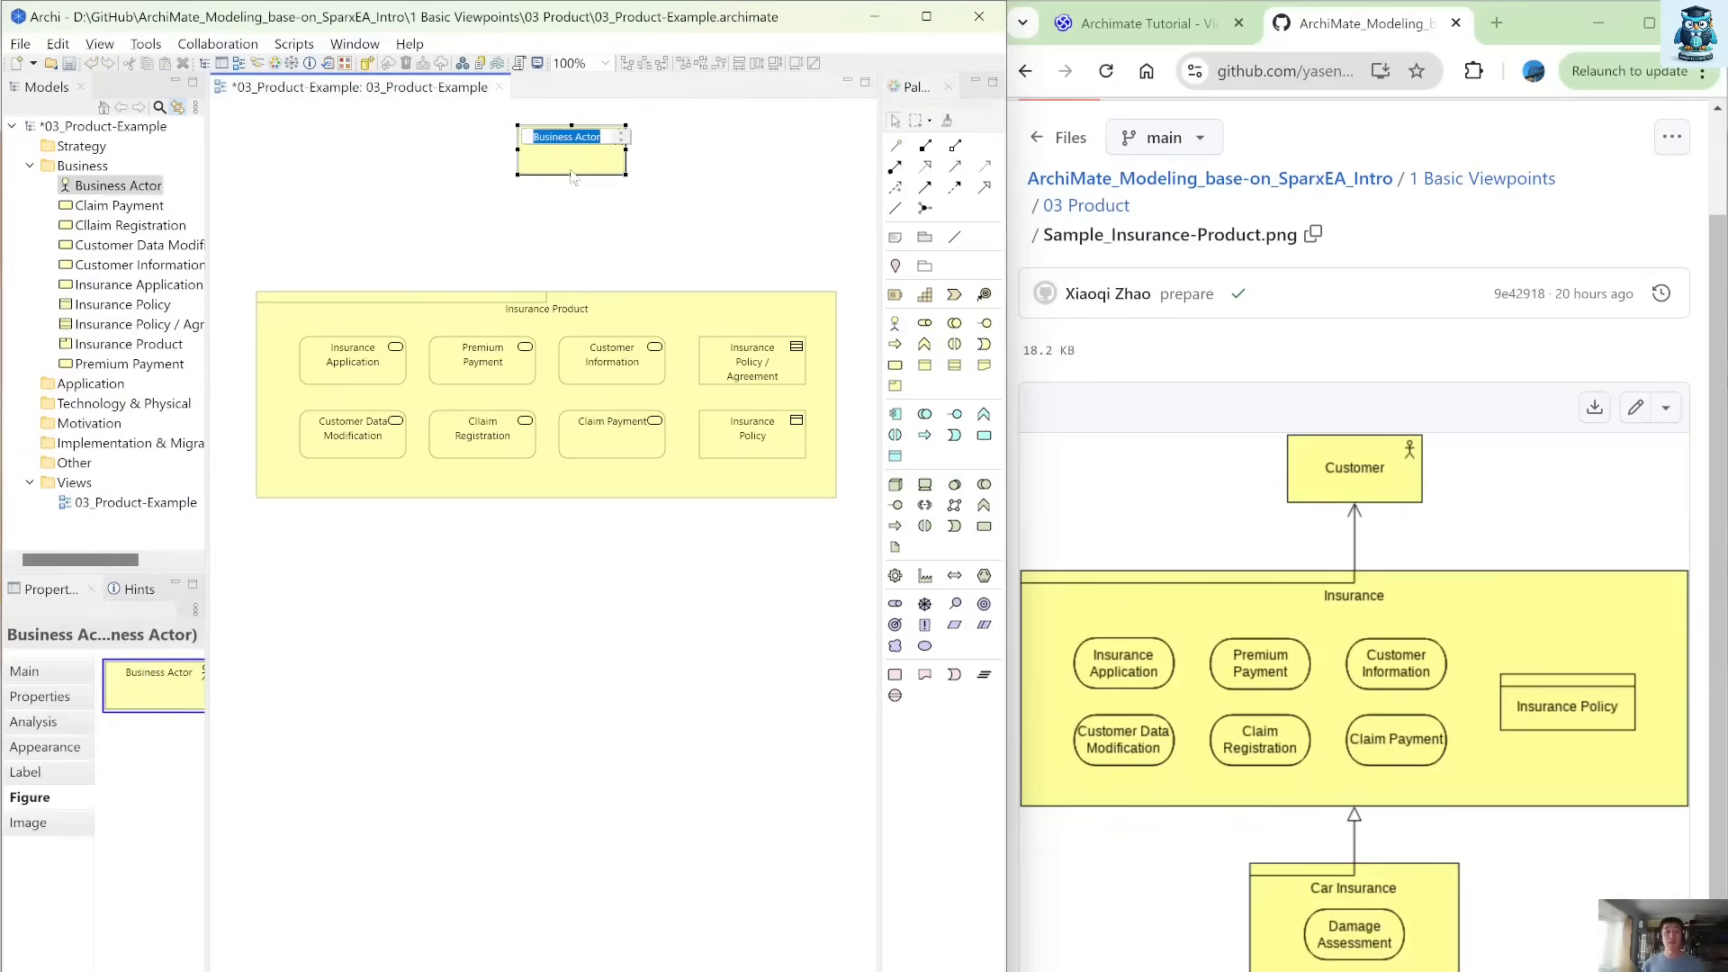
click(896, 145)
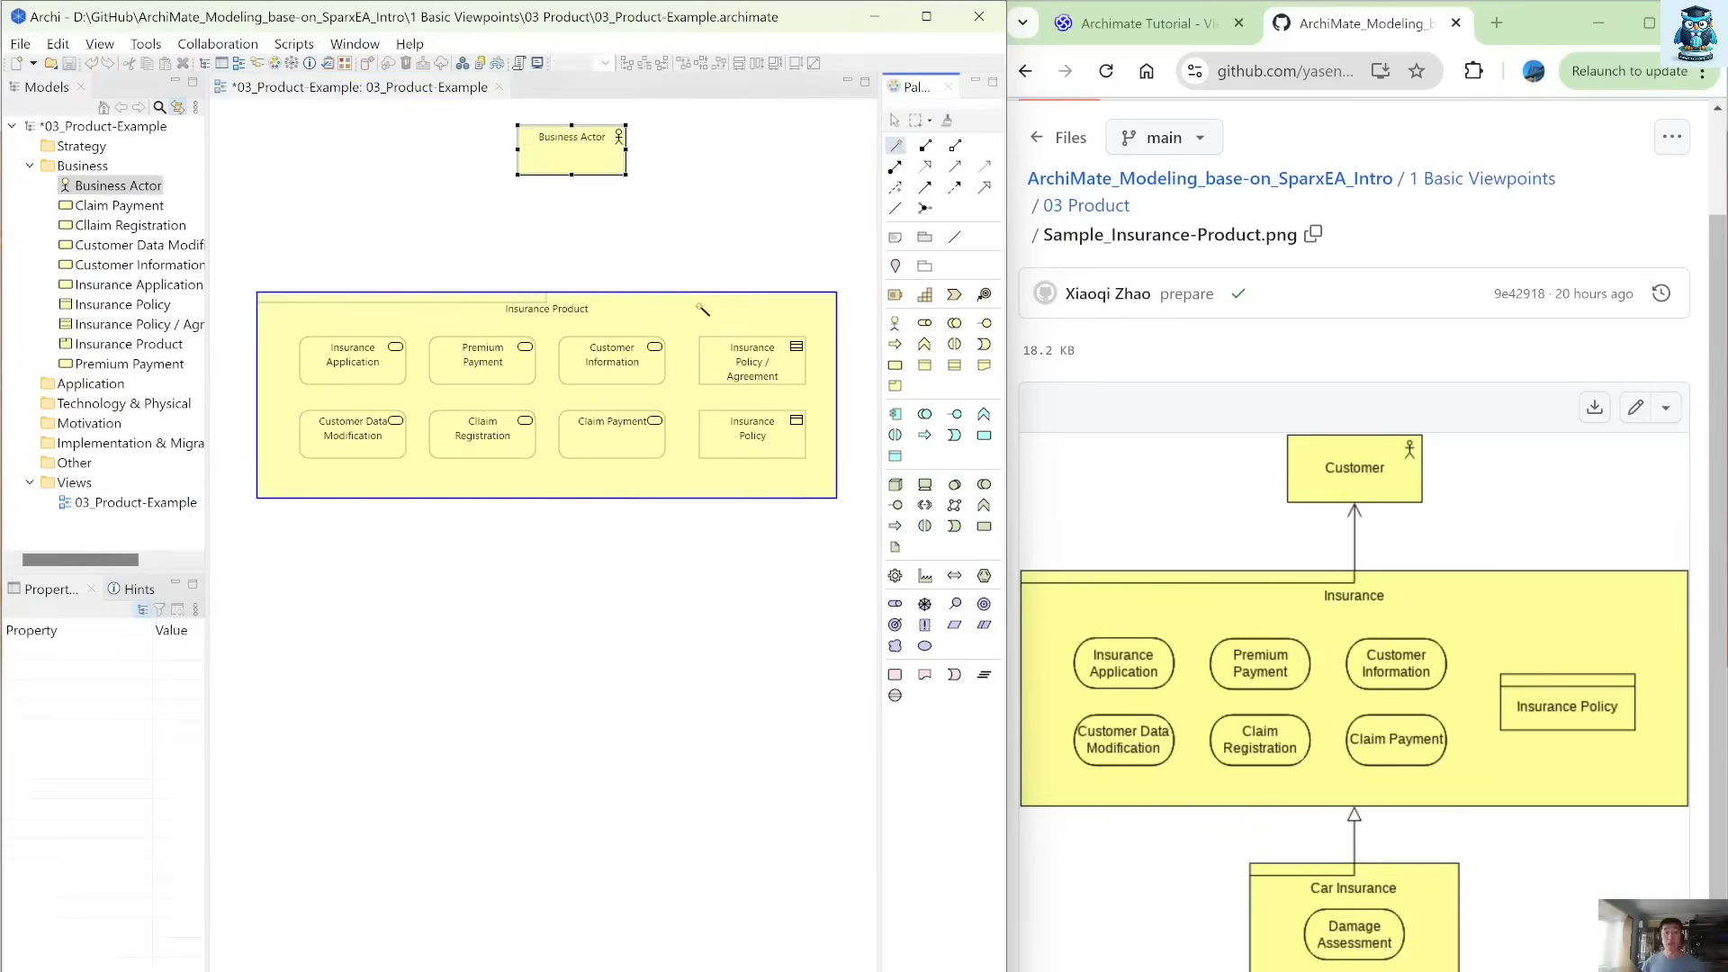